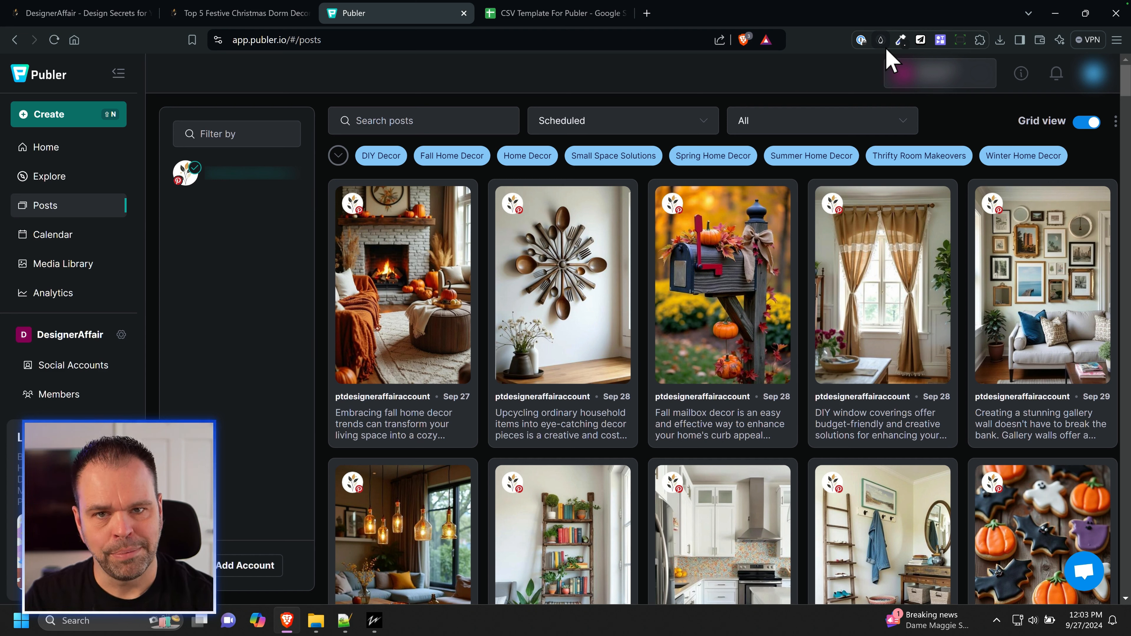
Step: Look over the DesignerAffair homepage, and read through the "Top 5 Festive Christmas Dorm Decor Ideas" article and its images
{"action": "left_click", "coordinate": [109, 14]}
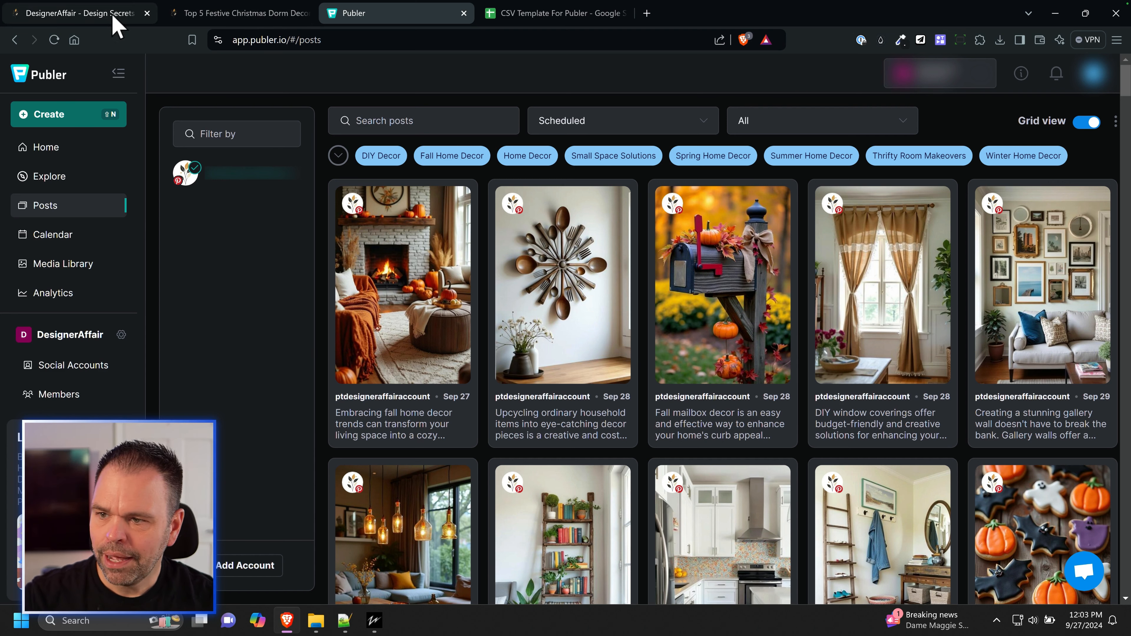
{"action": "scroll", "coordinate": [477, 409], "scroll_direction": "down", "scroll_amount": 10}
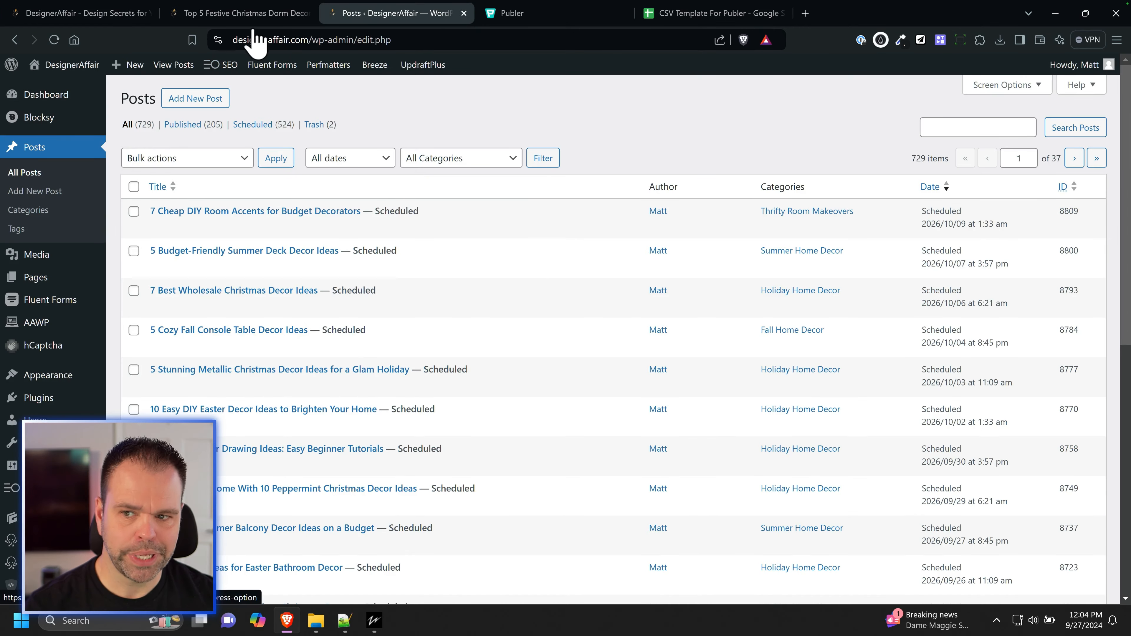
{"action": "left_click", "coordinate": [250, 13]}
{"action": "scroll", "coordinate": [404, 347], "scroll_direction": "down", "scroll_amount": 10}
{"action": "scroll", "coordinate": [401, 378], "scroll_direction": "up", "scroll_amount": 10}
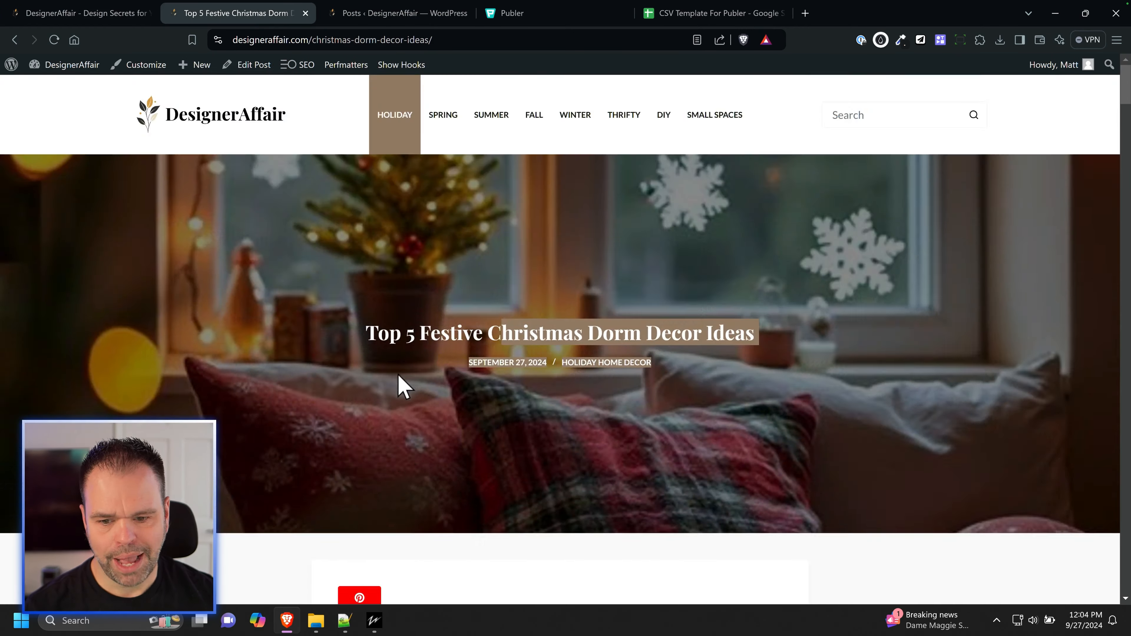
{"action": "scroll", "coordinate": [394, 379], "scroll_direction": "down", "scroll_amount": 20}
{"action": "scroll", "coordinate": [395, 392], "scroll_direction": "up", "scroll_amount": 10}
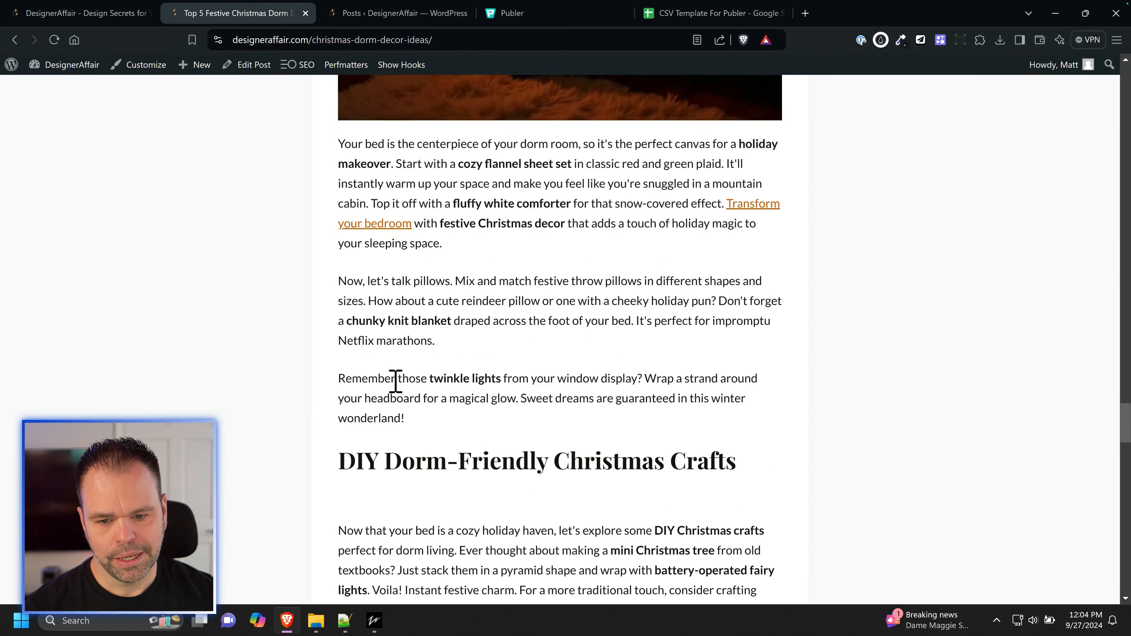
{"action": "scroll", "coordinate": [410, 394], "scroll_direction": "up", "scroll_amount": 10}
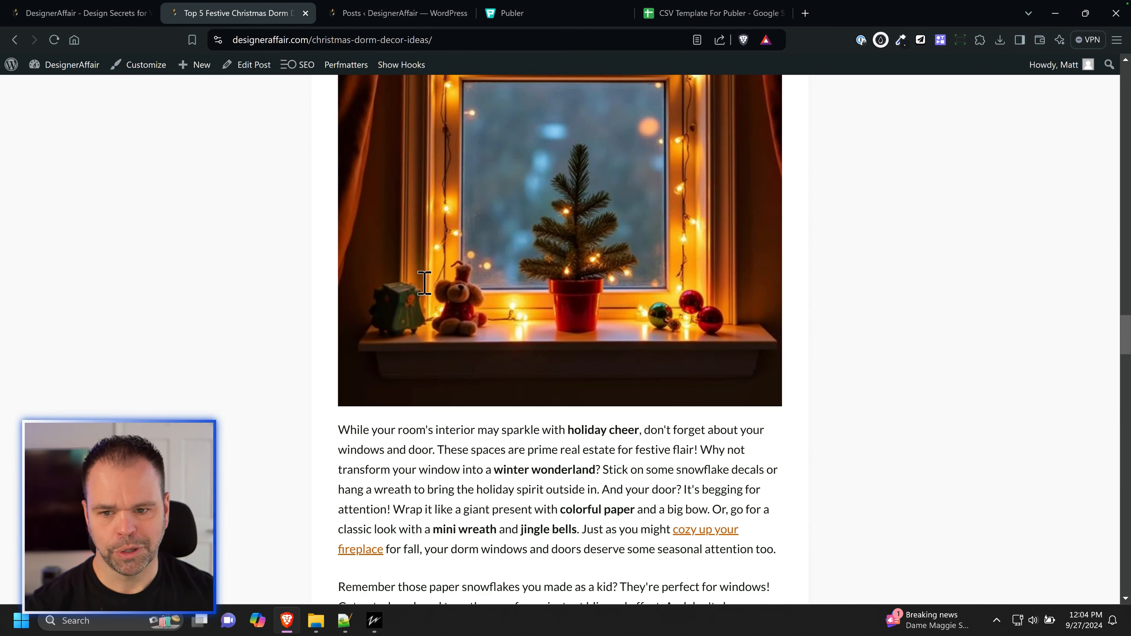
{"action": "mouse_move", "coordinate": [325, 83]}
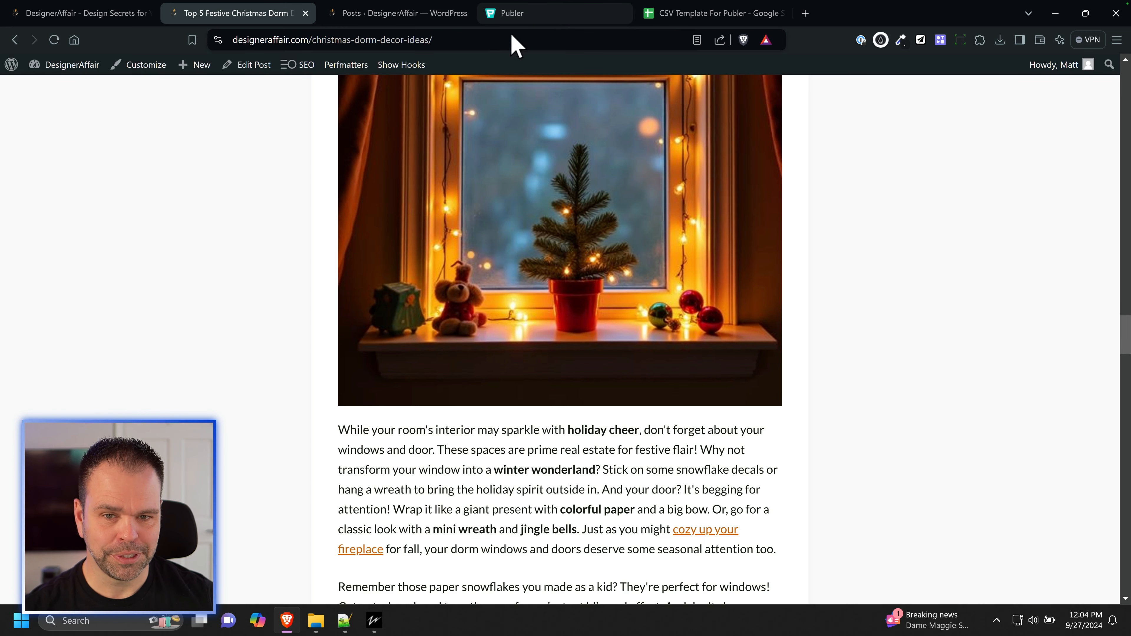
Step: In the WordPress posts list, check the scheduled posts filter and highlight the scheduled date of "7 Cheap DIY Room Accents for Budget Decorators"
{"action": "key", "text": "ctrl+Tab"}
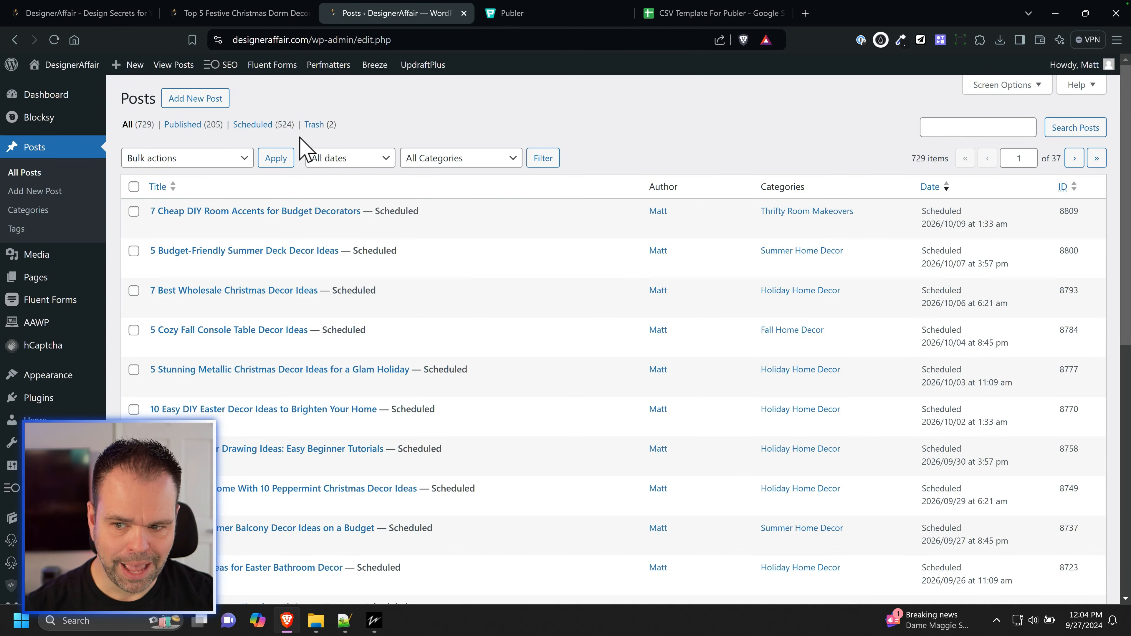
{"action": "left_click", "coordinate": [268, 124]}
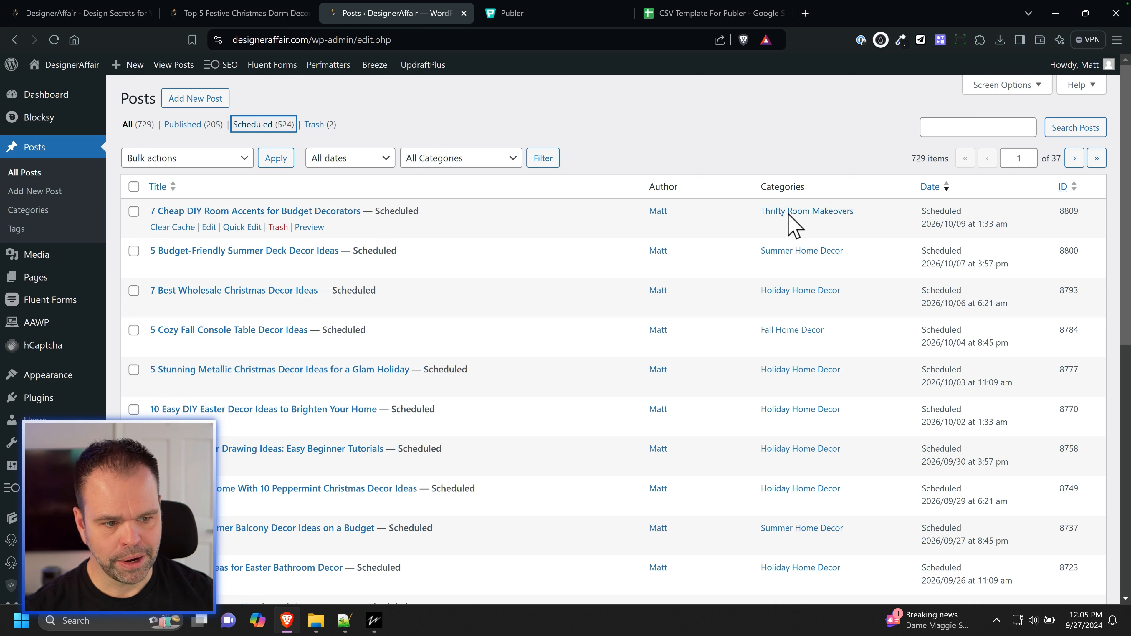
{"action": "left_click_drag", "start_coordinate": [921, 213], "coordinate": [1015, 225]}
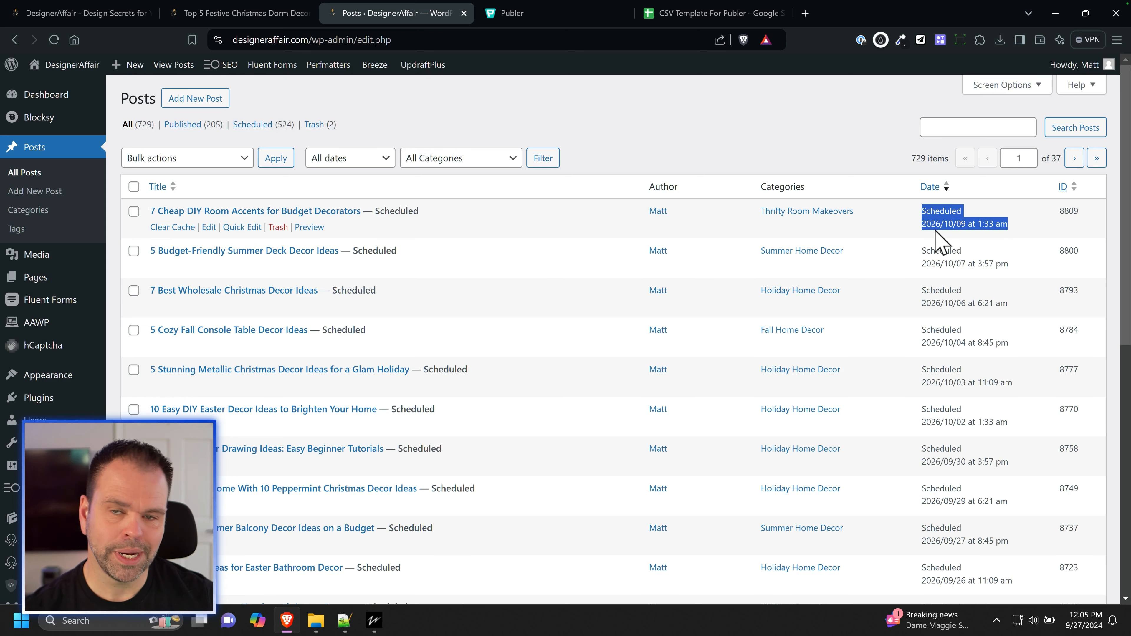
Step: Preview "7 Cheap DIY Room Accents for Budget Decorators" in a new tab, examine its content, and return to its entry in the posts list
{"action": "right_click", "coordinate": [297, 227]}
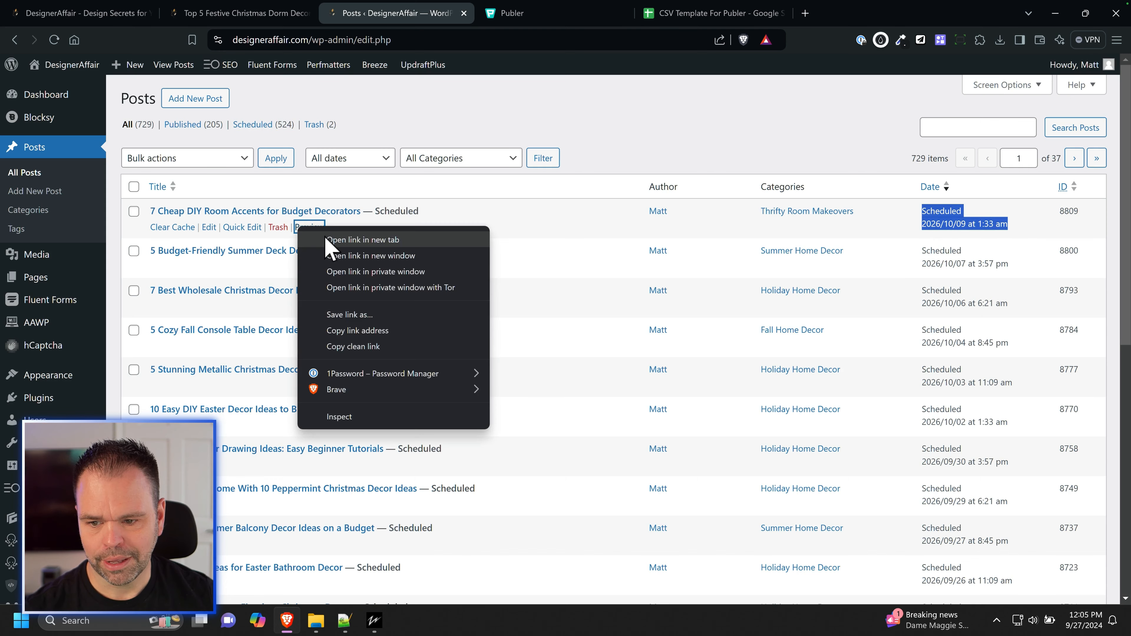
{"action": "left_click", "coordinate": [330, 240]}
{"action": "left_click", "coordinate": [525, 18]}
{"action": "scroll", "coordinate": [562, 405], "scroll_direction": "down", "scroll_amount": 10}
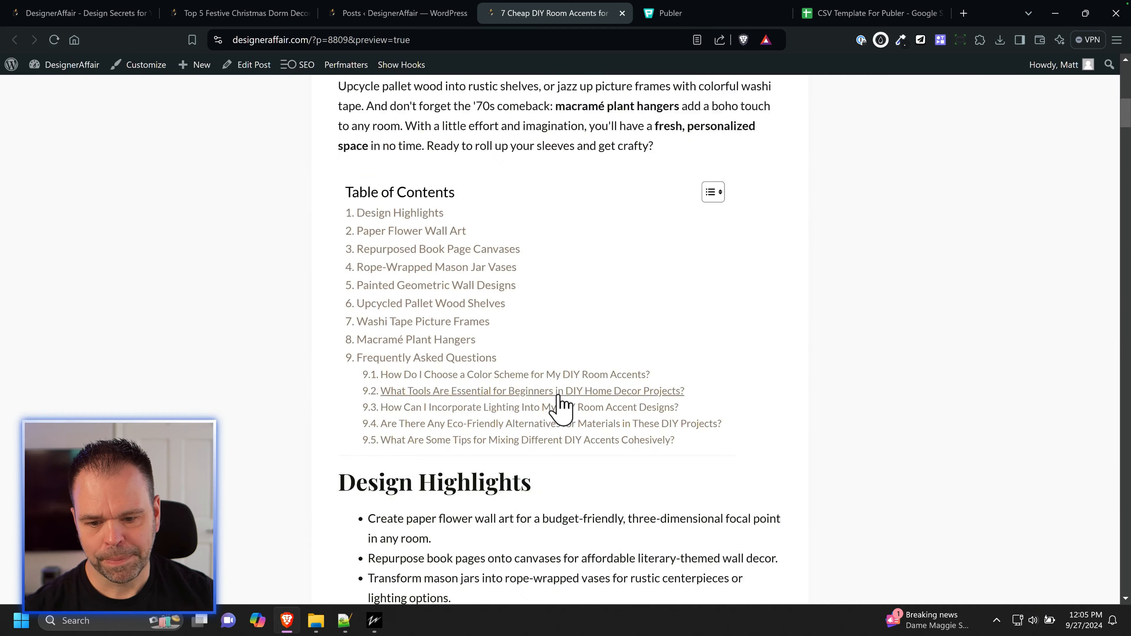
{"action": "scroll", "coordinate": [562, 405], "scroll_direction": "down", "scroll_amount": 20}
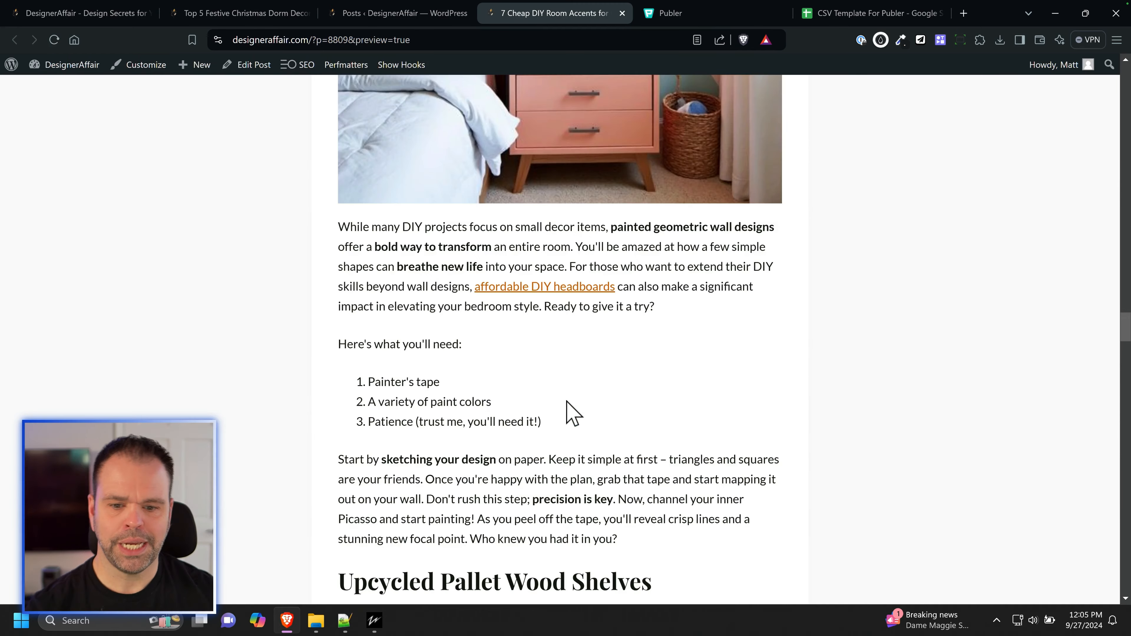
{"action": "scroll", "coordinate": [573, 412], "scroll_direction": "down", "scroll_amount": 15}
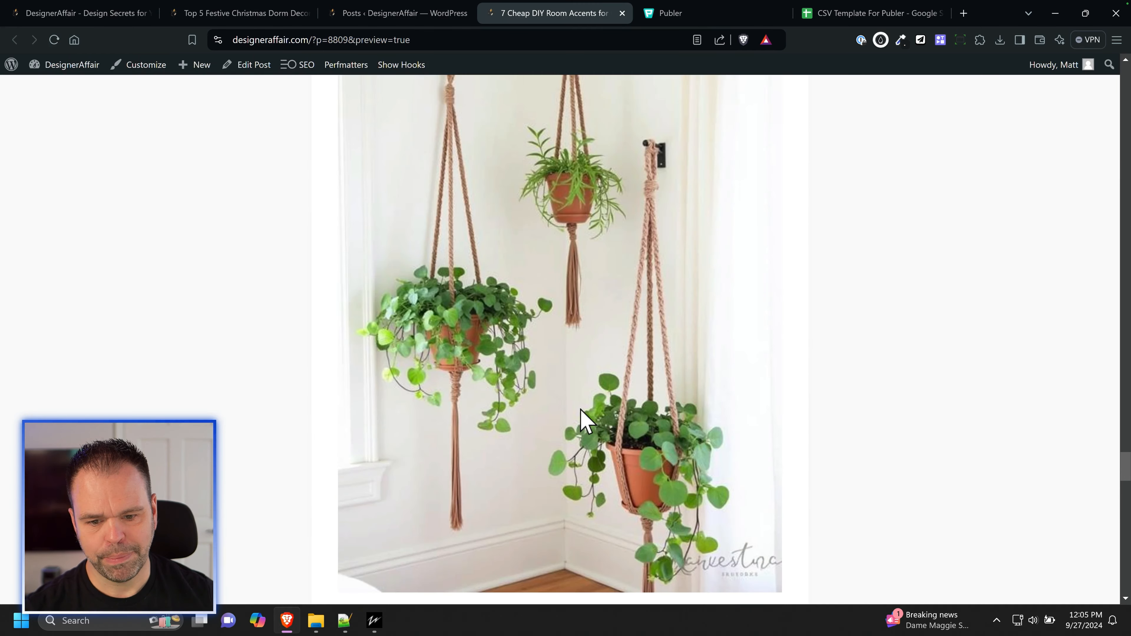
{"action": "scroll", "coordinate": [581, 320], "scroll_direction": "up", "scroll_amount": 12}
{"action": "scroll", "coordinate": [584, 330], "scroll_direction": "up", "scroll_amount": 6}
{"action": "scroll", "coordinate": [582, 336], "scroll_direction": "down", "scroll_amount": 15}
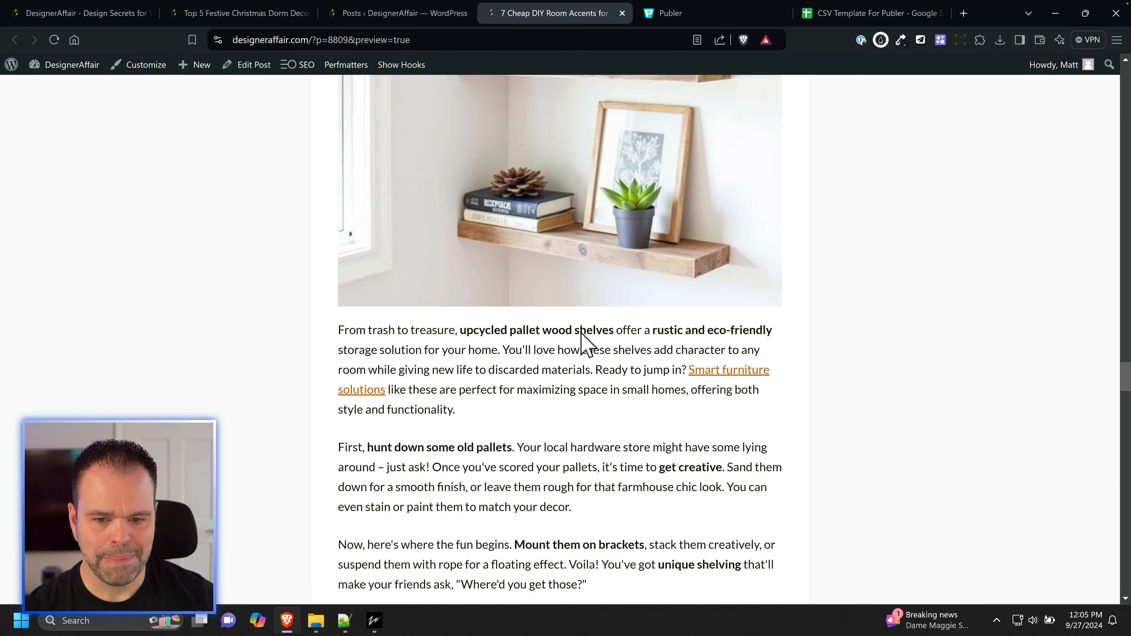
{"action": "left_click", "coordinate": [622, 13]}
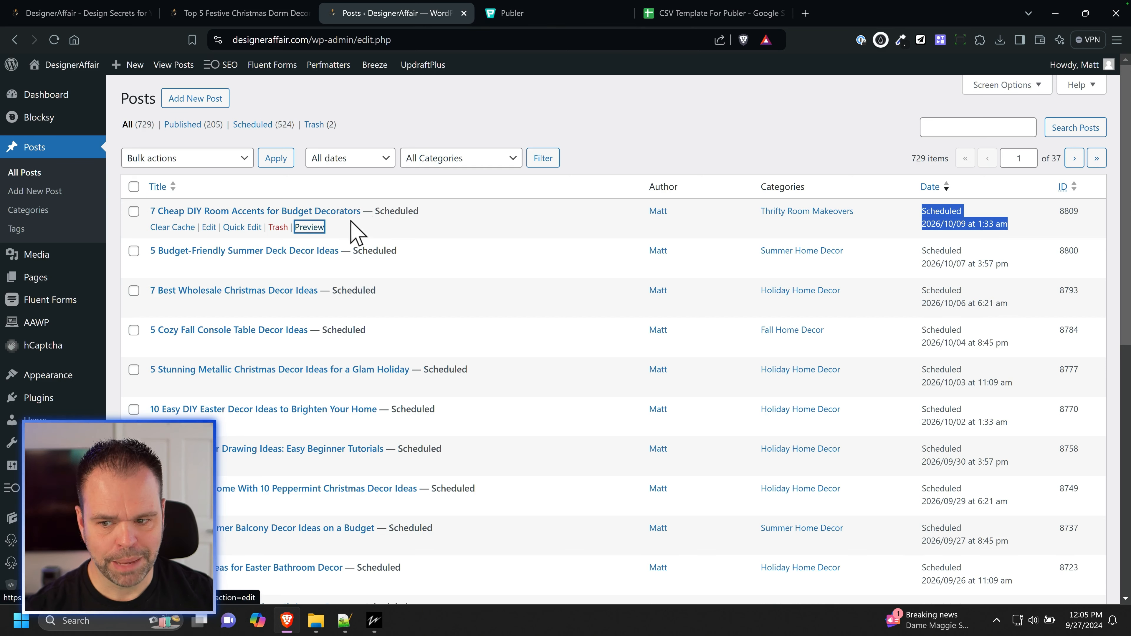
{"action": "left_click", "coordinate": [324, 220]}
{"action": "triple_click", "coordinate": [323, 220]}
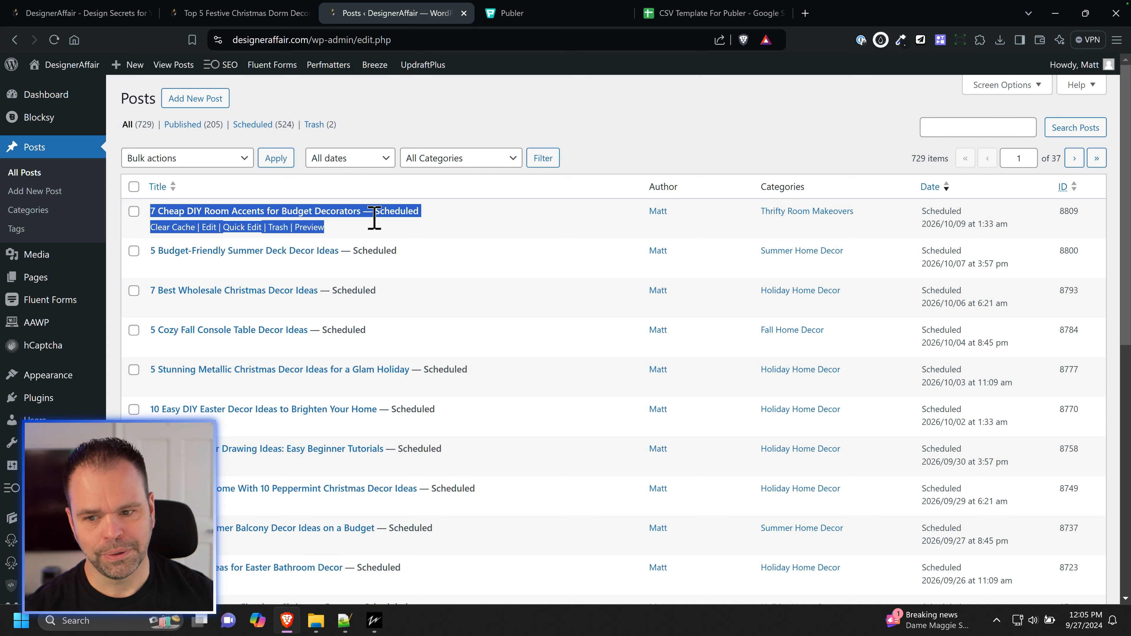
Step: Review the Christmas dorm decor article's images and highlight its web address, comparing it with the WordPress posts list
{"action": "key", "text": "ctrl+shift+Tab"}
{"action": "scroll", "coordinate": [578, 326], "scroll_direction": "down", "scroll_amount": 5}
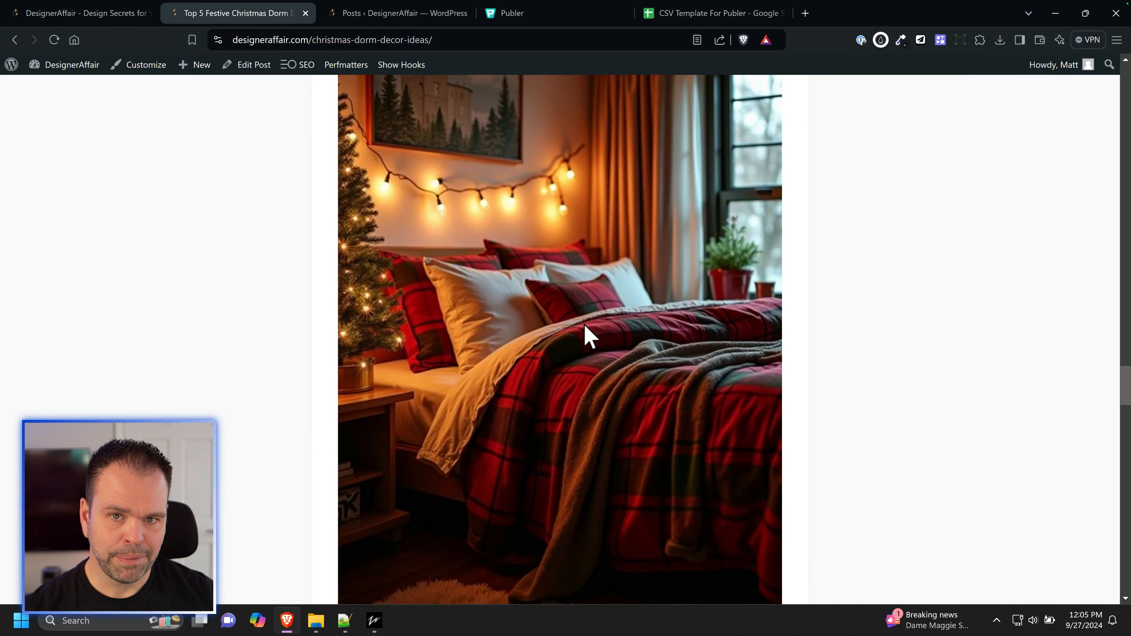
{"action": "left_click_drag", "start_coordinate": [432, 40], "coordinate": [215, 37]}
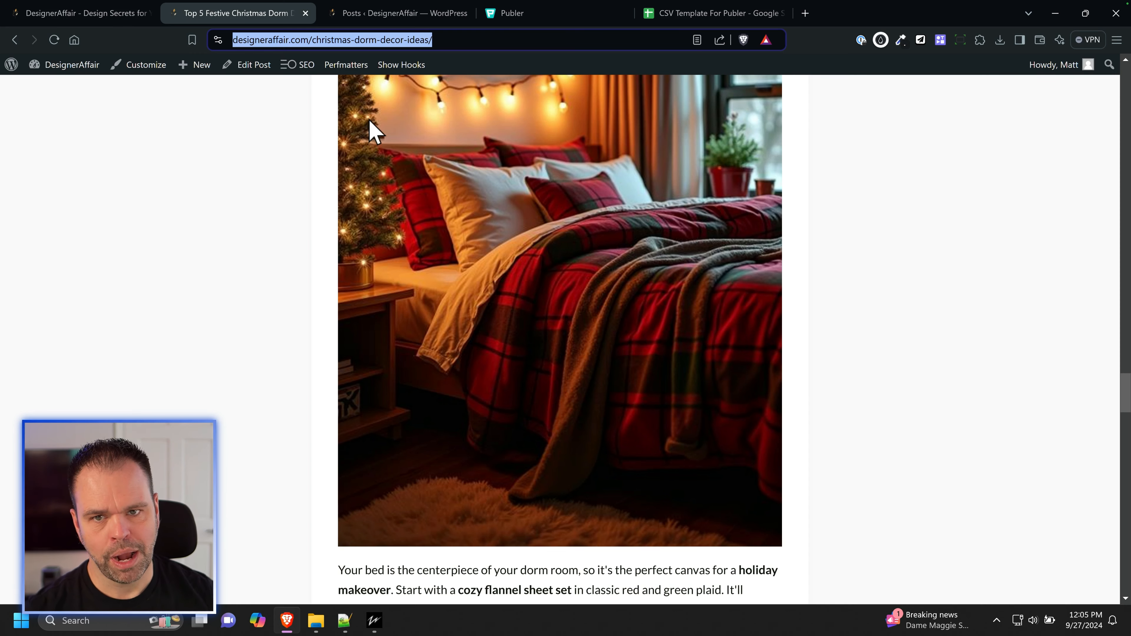
{"action": "scroll", "coordinate": [371, 126], "scroll_direction": "up", "scroll_amount": 15}
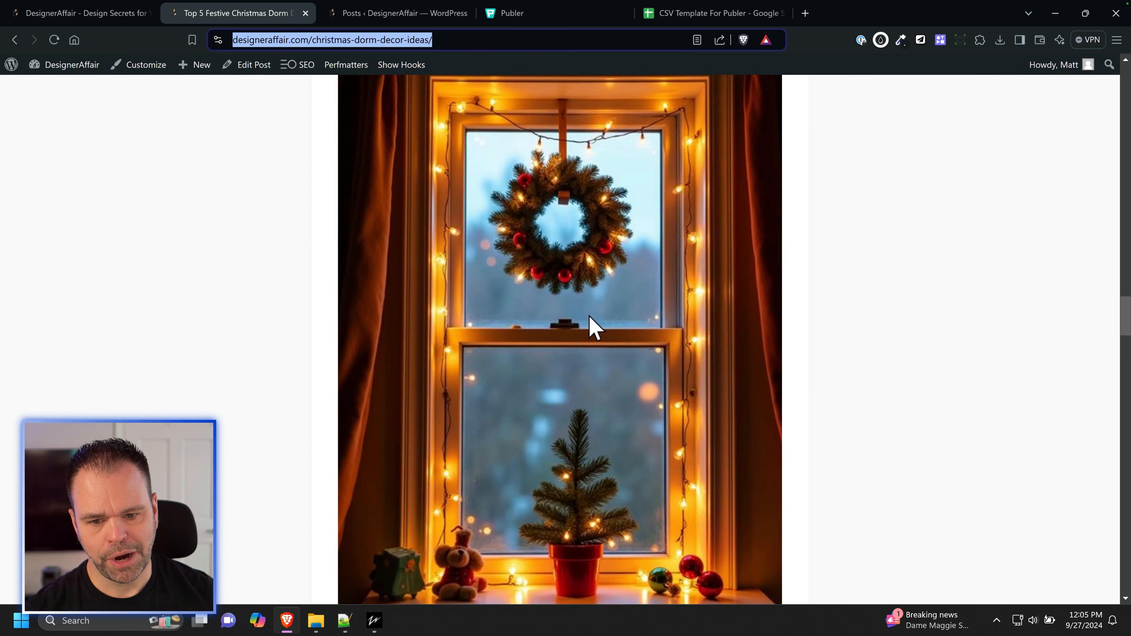
{"action": "scroll", "coordinate": [601, 298], "scroll_direction": "down", "scroll_amount": 15}
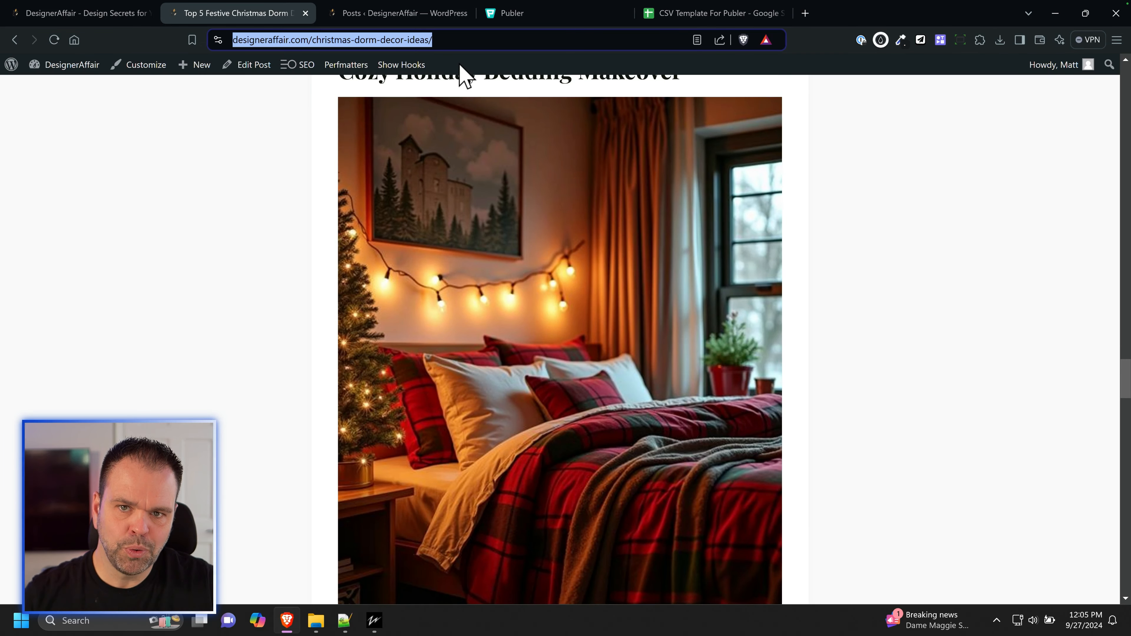
{"action": "left_click", "coordinate": [456, 41]}
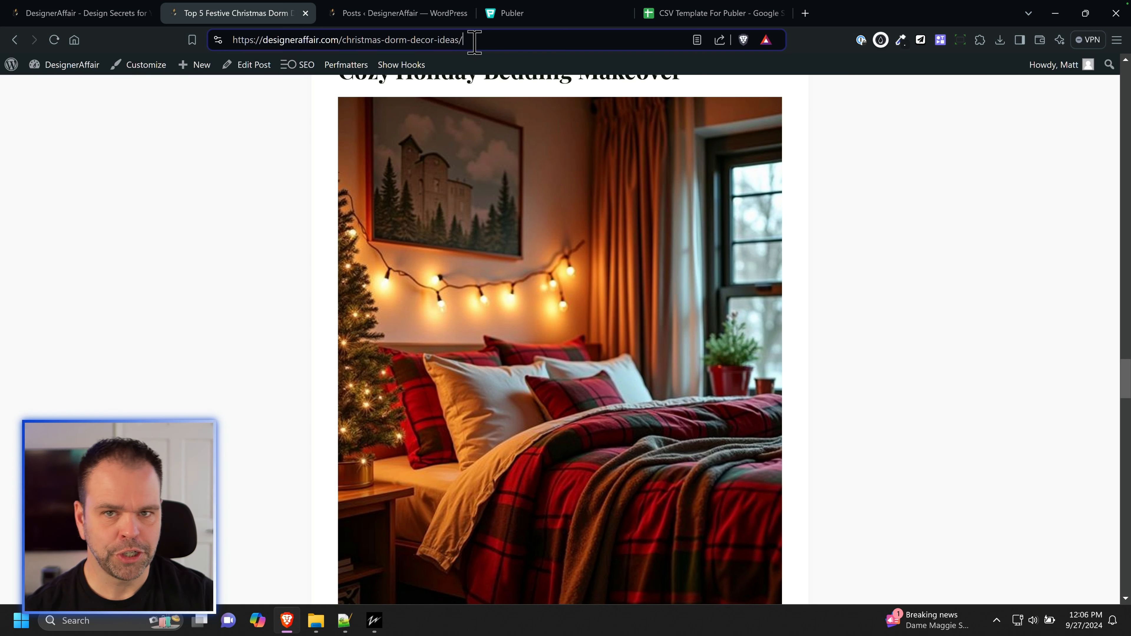
{"action": "left_click", "coordinate": [407, 15]}
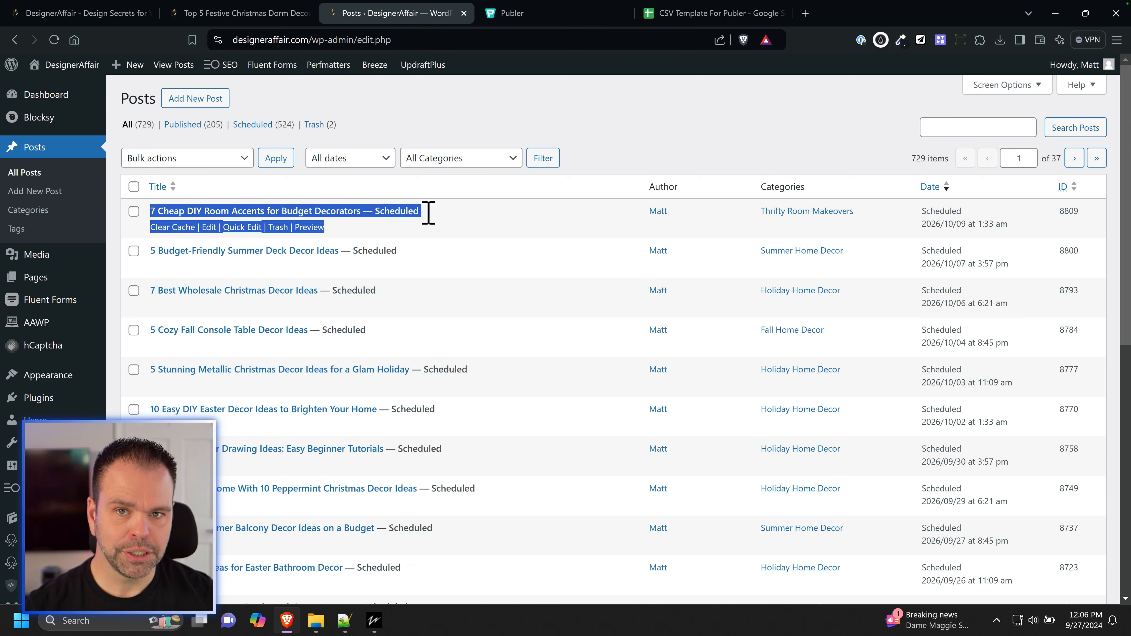
{"action": "left_click", "coordinate": [285, 13]}
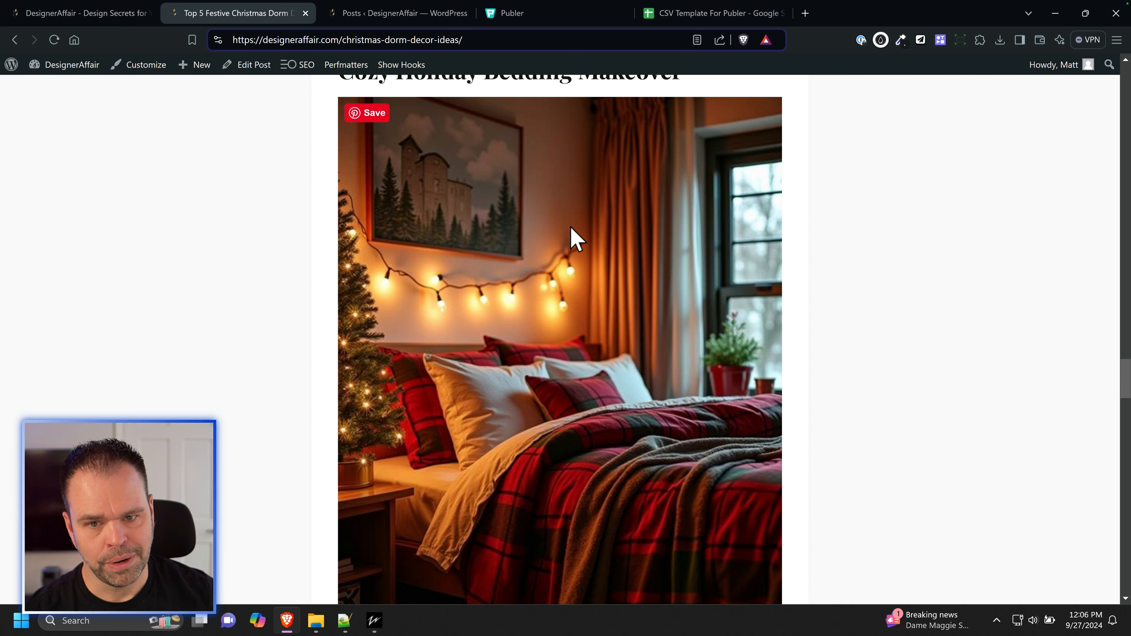
Step: Switch to Publer and look through the dates, images and descriptions of the scheduled Pinterest posts into early December
{"action": "left_click", "coordinate": [553, 18]}
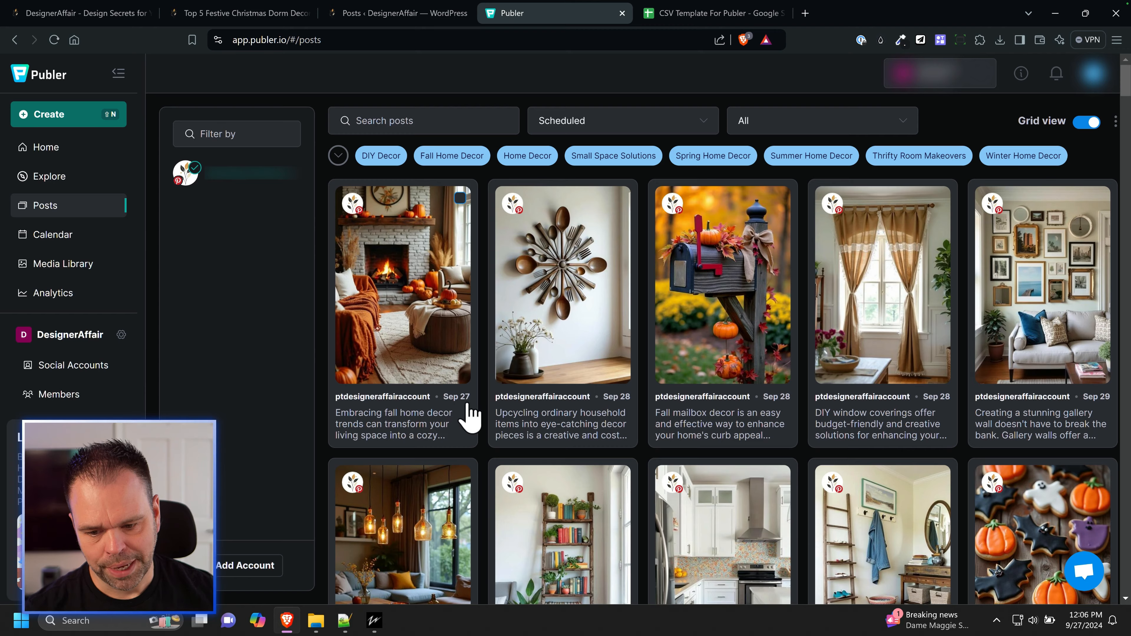
{"action": "scroll", "coordinate": [467, 410], "scroll_direction": "down", "scroll_amount": 3}
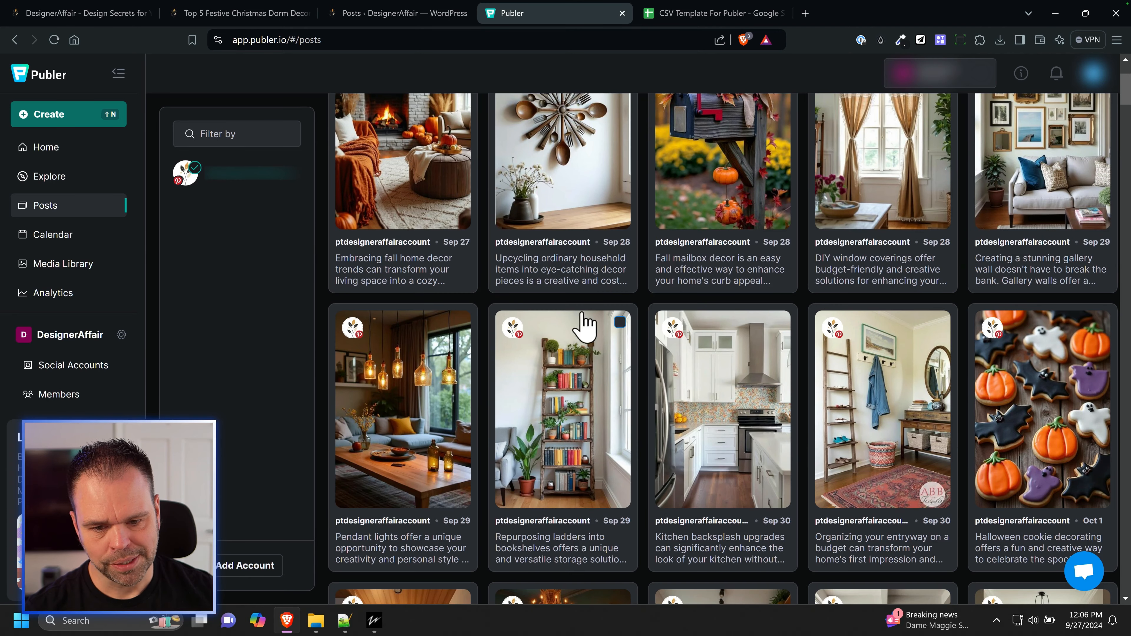
{"action": "scroll", "coordinate": [579, 307], "scroll_direction": "up", "scroll_amount": 3}
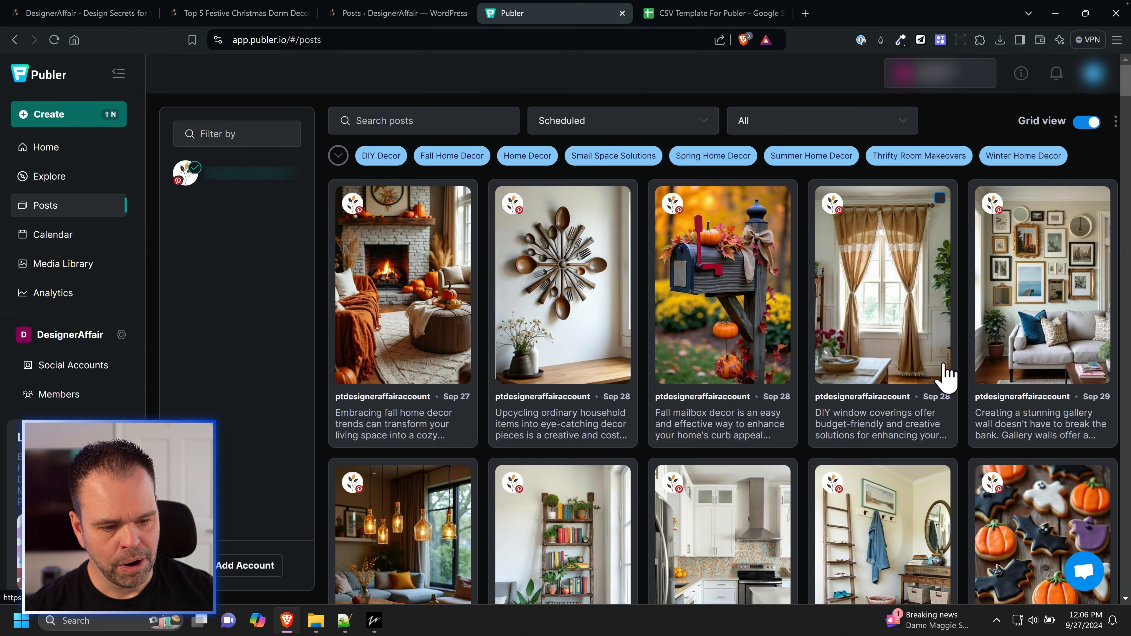
{"action": "scroll", "coordinate": [993, 392], "scroll_direction": "down", "scroll_amount": 3}
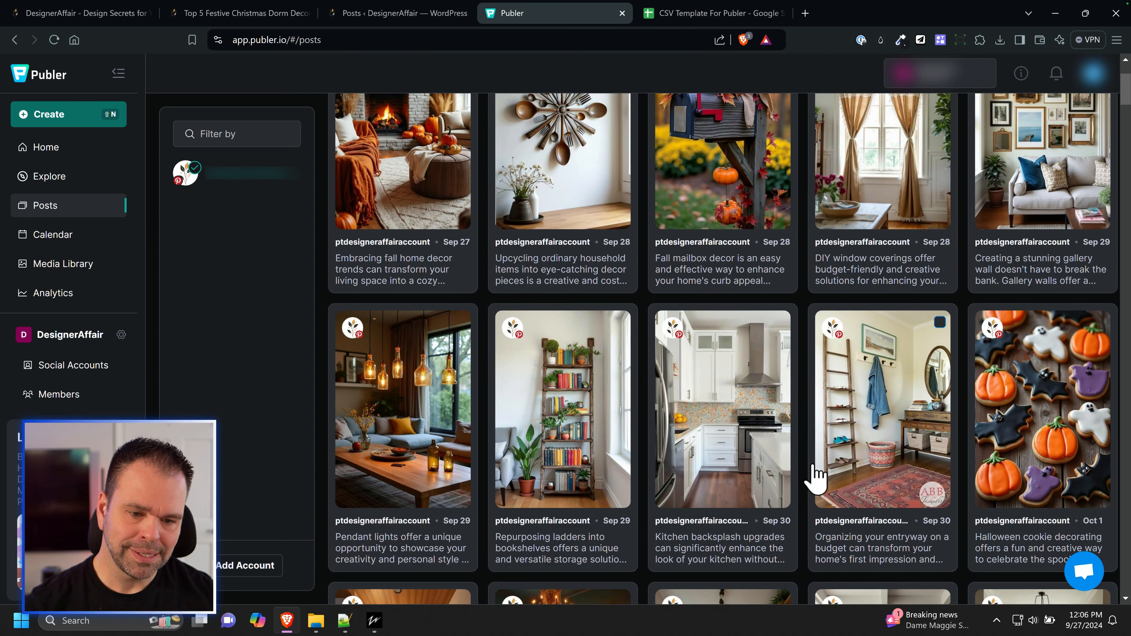
{"action": "scroll", "coordinate": [815, 476], "scroll_direction": "down", "scroll_amount": 6}
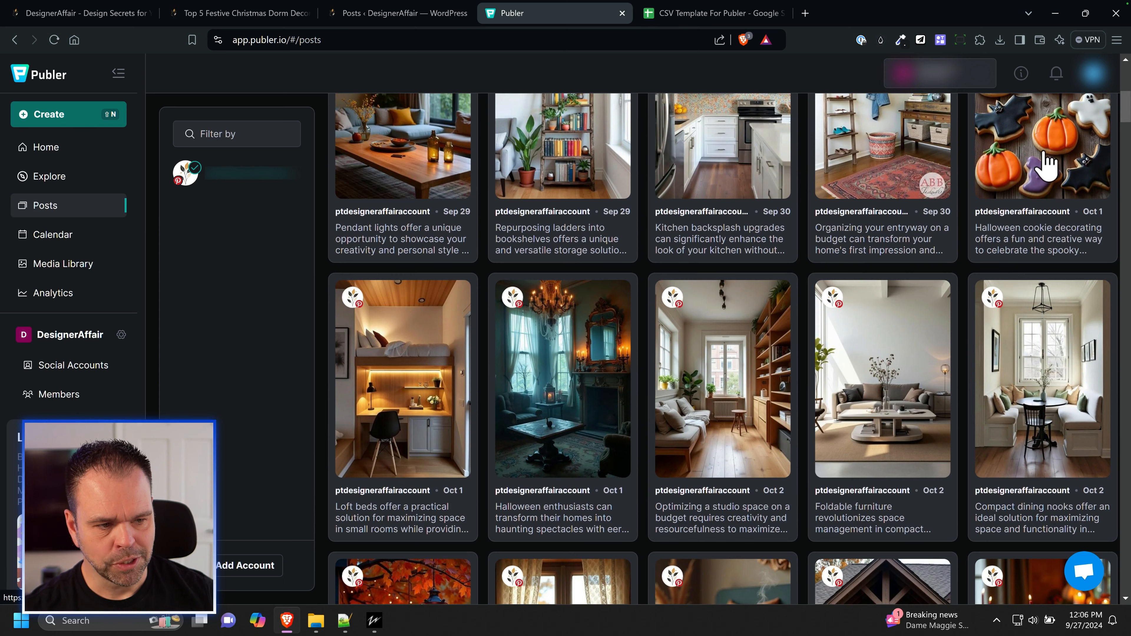
{"action": "scroll", "coordinate": [646, 405], "scroll_direction": "down", "scroll_amount": 3}
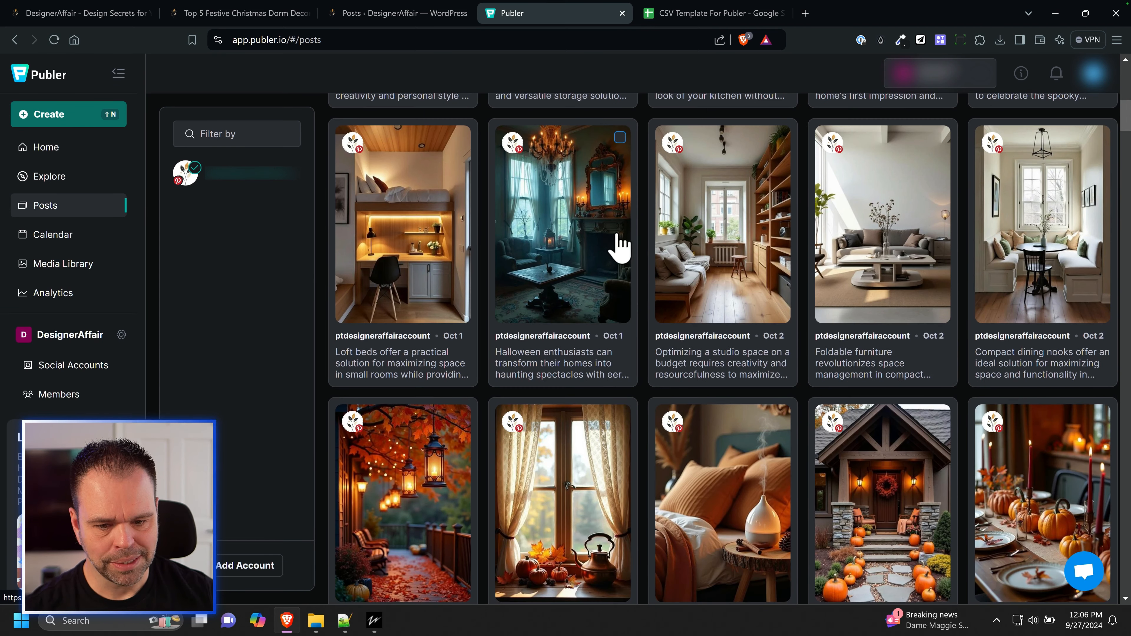
{"action": "scroll", "coordinate": [801, 286], "scroll_direction": "down", "scroll_amount": 3}
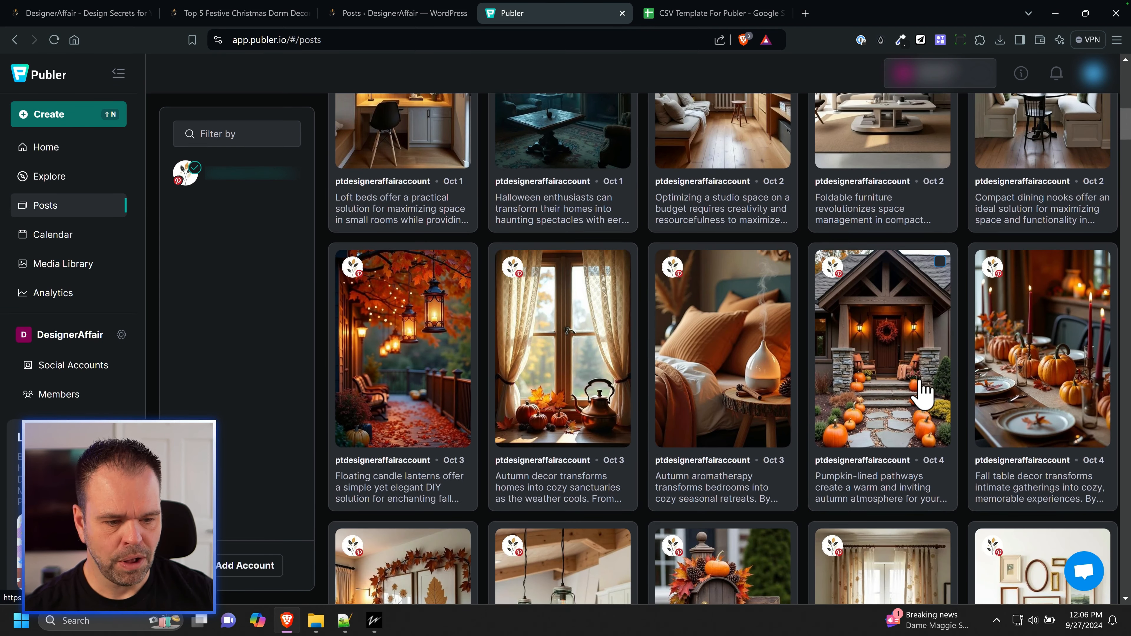
{"action": "scroll", "coordinate": [922, 393], "scroll_direction": "down", "scroll_amount": 20}
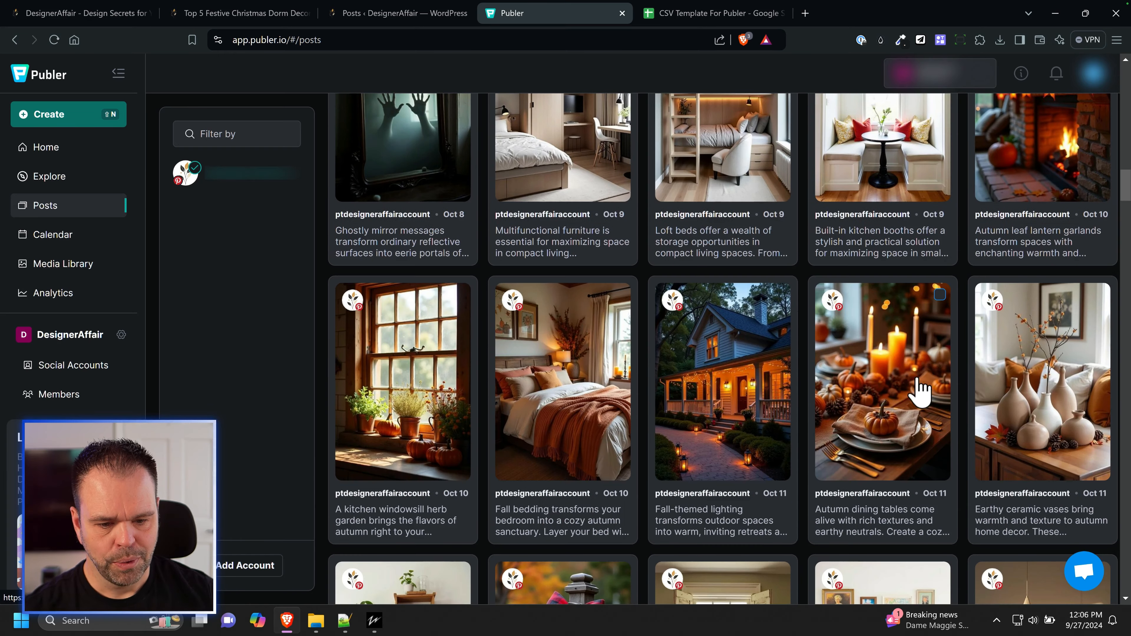
{"action": "scroll", "coordinate": [920, 390], "scroll_direction": "down", "scroll_amount": 9}
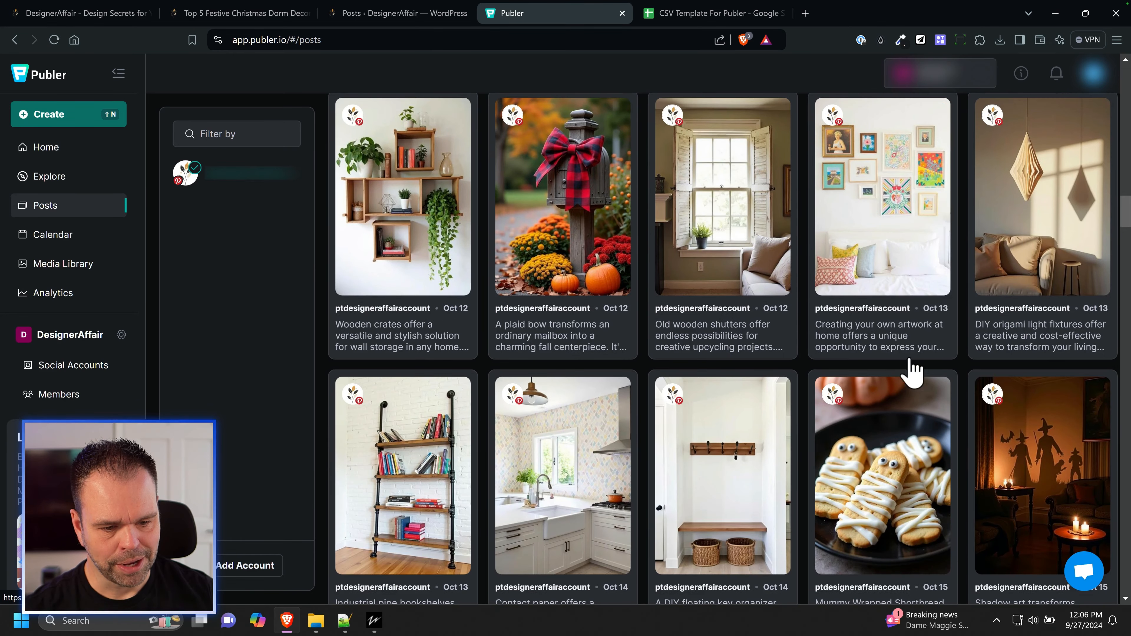
{"action": "scroll", "coordinate": [573, 283], "scroll_direction": "down", "scroll_amount": 20}
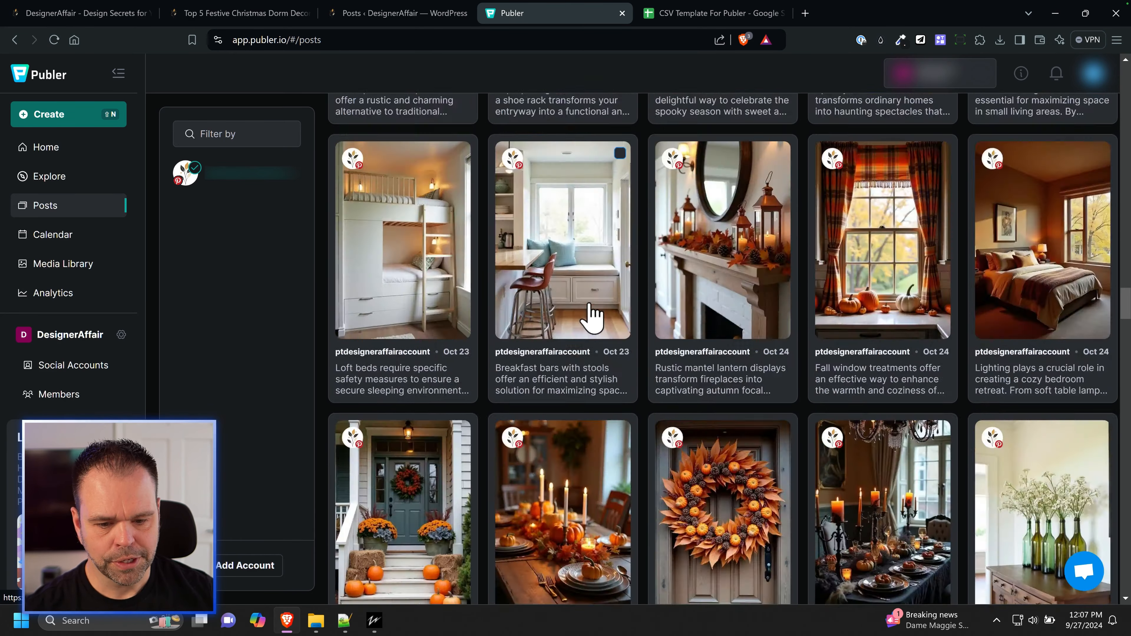
{"action": "scroll", "coordinate": [591, 318], "scroll_direction": "down", "scroll_amount": 20}
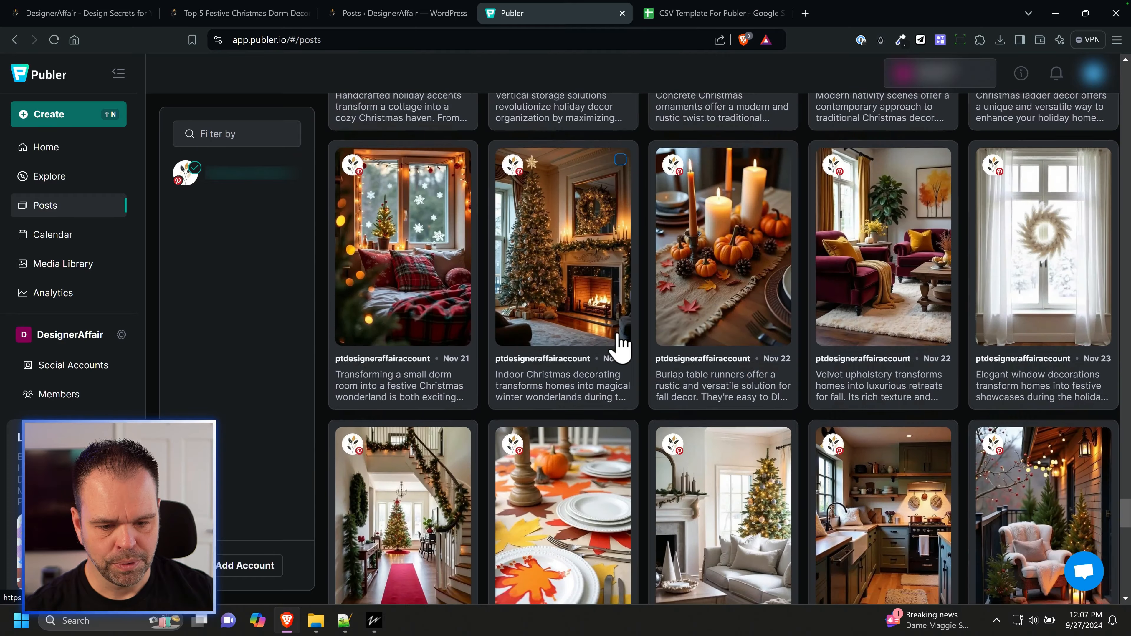
{"action": "scroll", "coordinate": [621, 345], "scroll_direction": "down", "scroll_amount": 15}
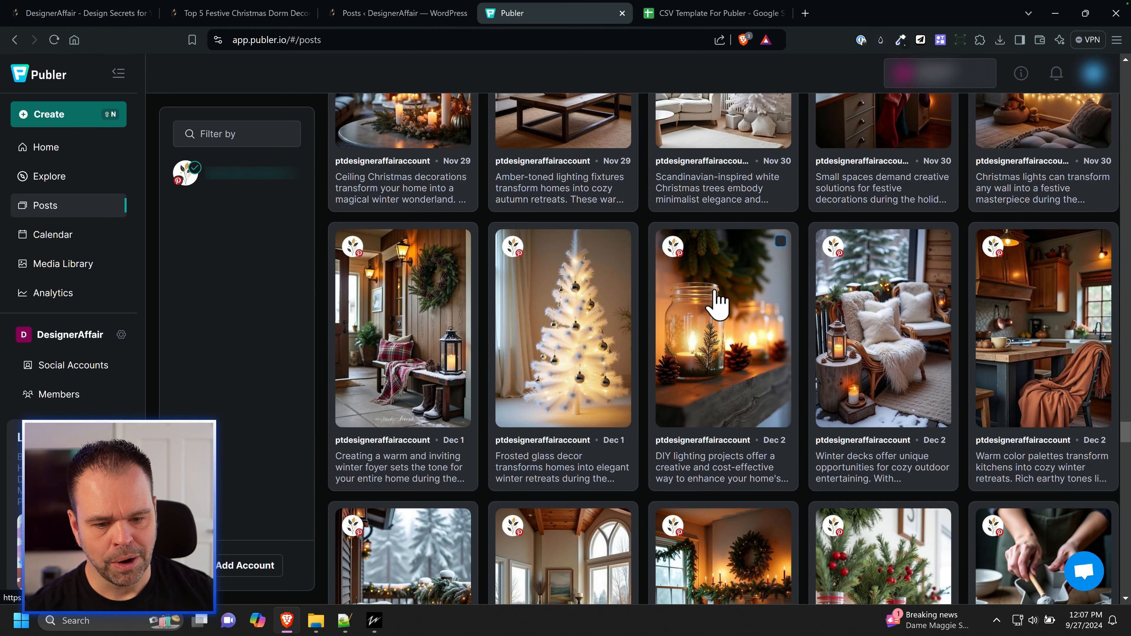
Step: Look through the scheduled Pinterest posts from December into early March, examining their dates, images and descriptions
{"action": "scroll", "coordinate": [717, 319], "scroll_direction": "down", "scroll_amount": 20}
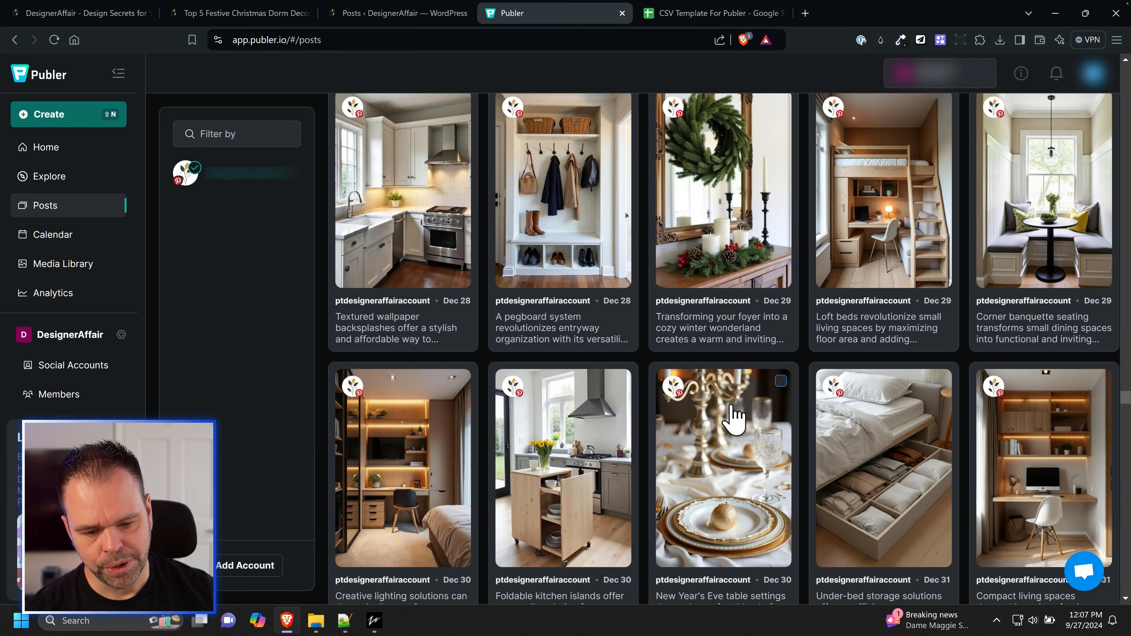
{"action": "scroll", "coordinate": [734, 419], "scroll_direction": "down", "scroll_amount": 5}
{"action": "scroll", "coordinate": [731, 439], "scroll_direction": "down", "scroll_amount": 12}
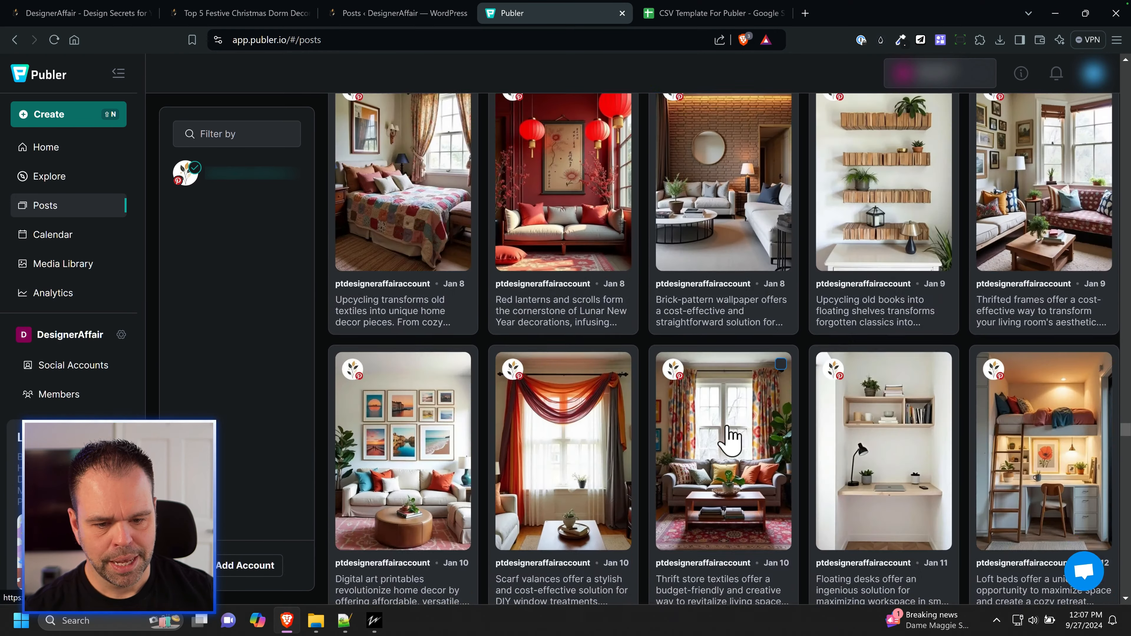
{"action": "scroll", "coordinate": [730, 439], "scroll_direction": "down", "scroll_amount": 20}
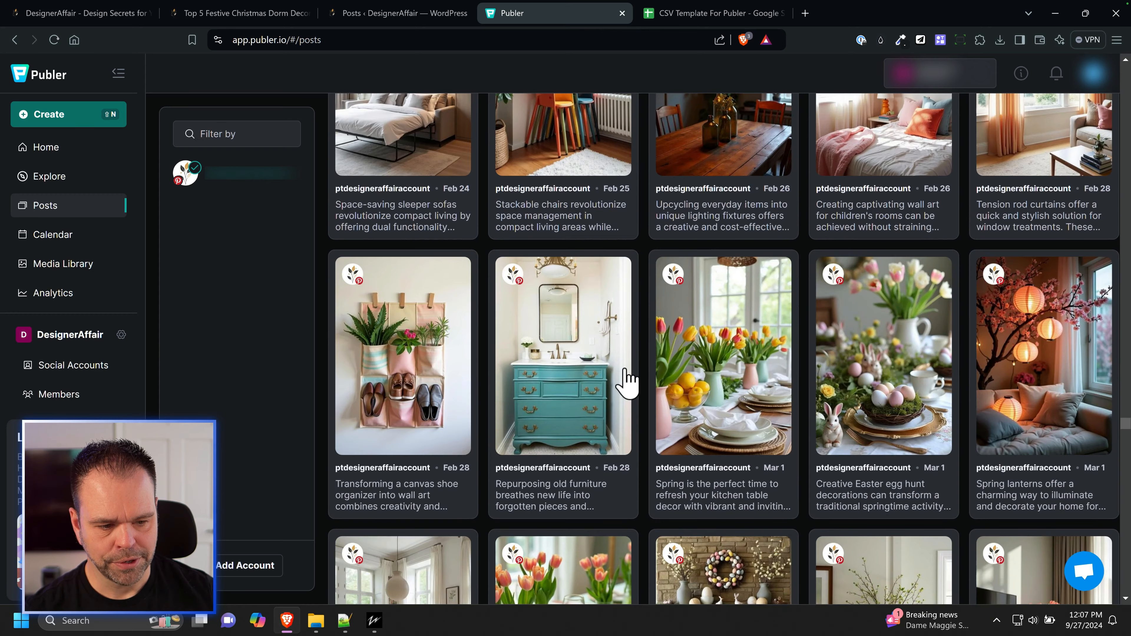
{"action": "scroll", "coordinate": [687, 371], "scroll_direction": "down", "scroll_amount": 7}
{"action": "scroll", "coordinate": [731, 388], "scroll_direction": "down", "scroll_amount": 15}
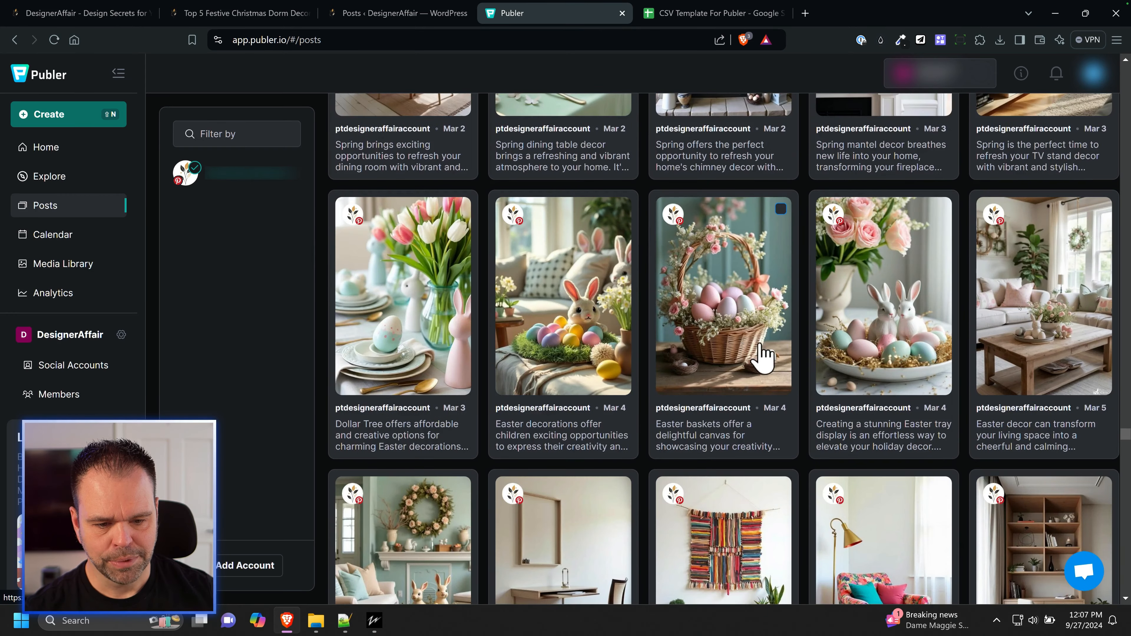
{"action": "scroll", "coordinate": [753, 370], "scroll_direction": "up", "scroll_amount": 15}
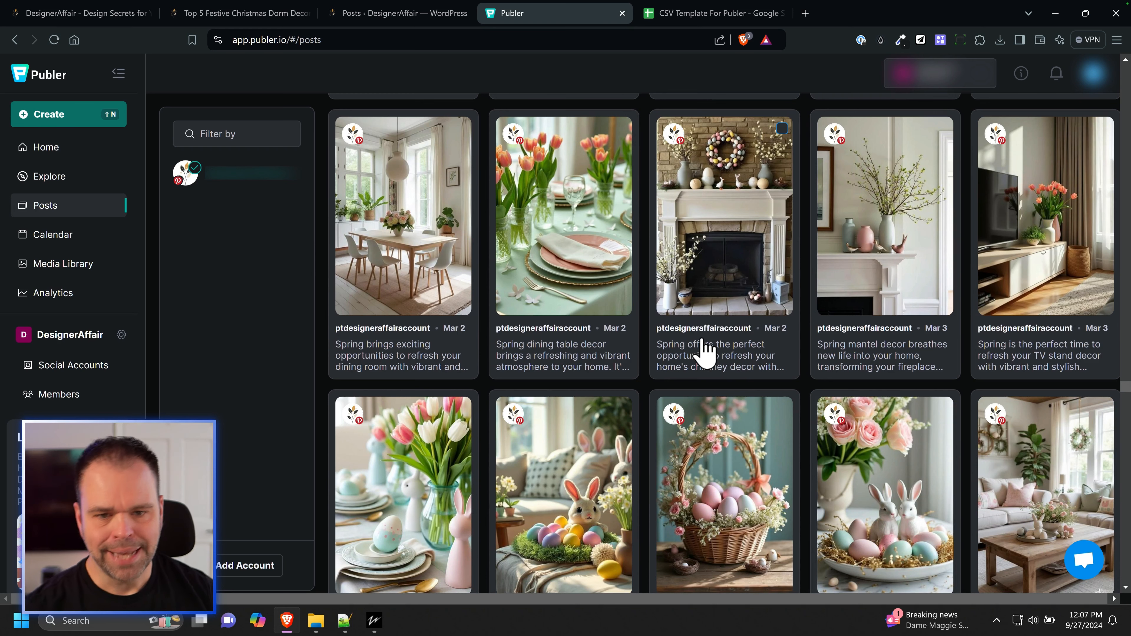
Step: Open the scheduled spring chimney decor post dated Mar 2, highlight its title and description for review, and close it without saving
{"action": "left_click", "coordinate": [690, 310]}
{"action": "left_click_drag", "start_coordinate": [513, 163], "coordinate": [368, 163]}
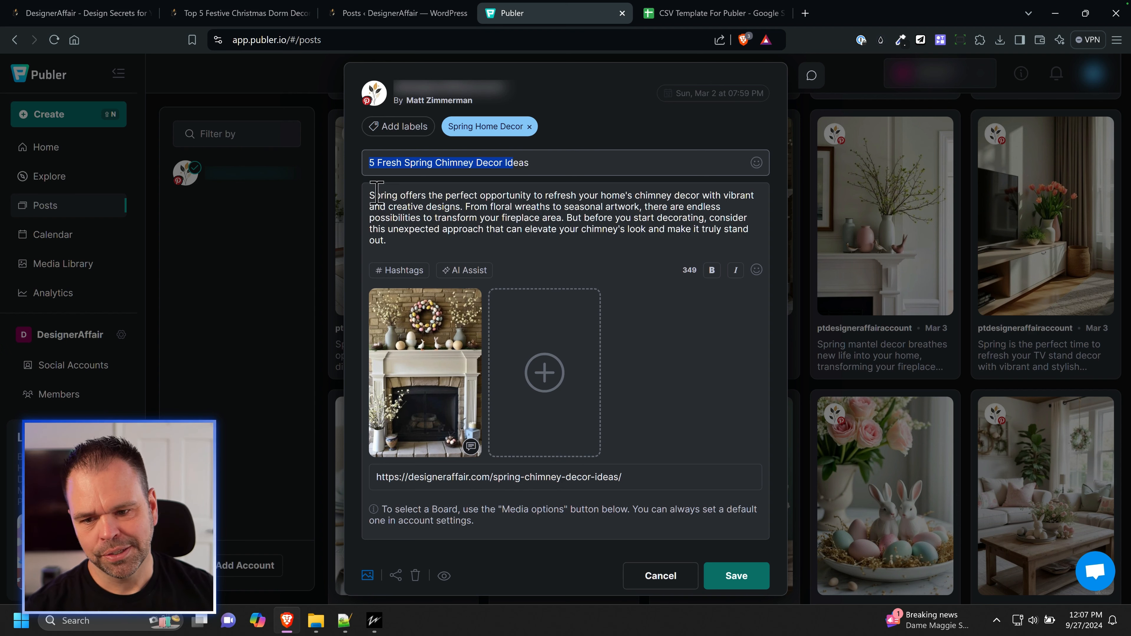
{"action": "left_click_drag", "start_coordinate": [369, 194], "coordinate": [401, 232]}
{"action": "left_click_drag", "start_coordinate": [539, 166], "coordinate": [356, 168]}
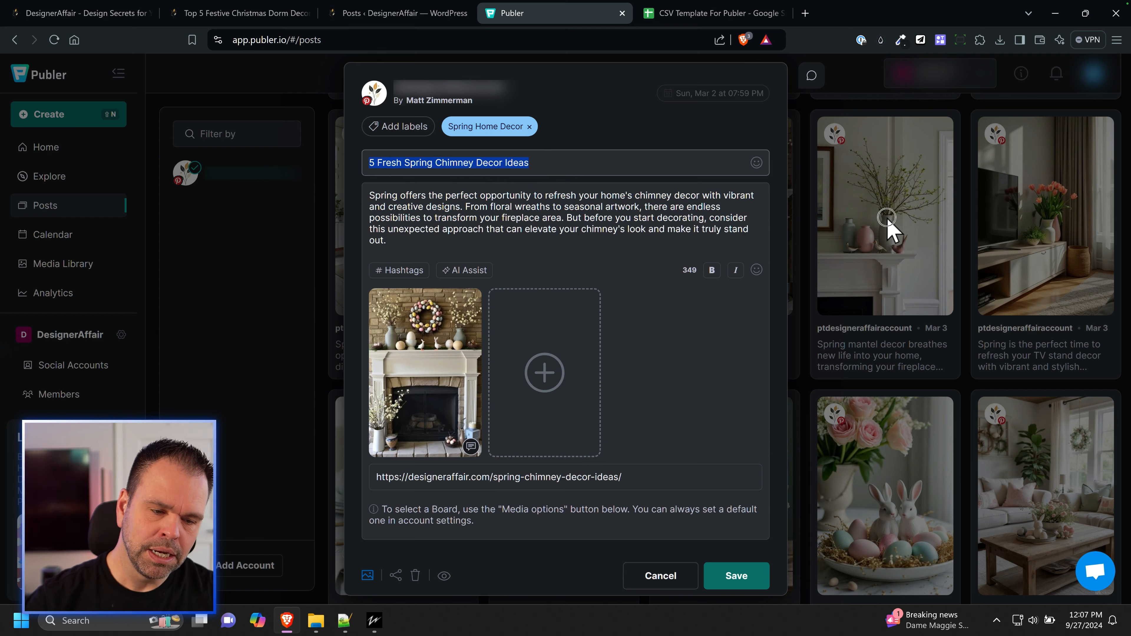
{"action": "left_click", "coordinate": [888, 228]}
{"action": "left_click", "coordinate": [626, 122]}
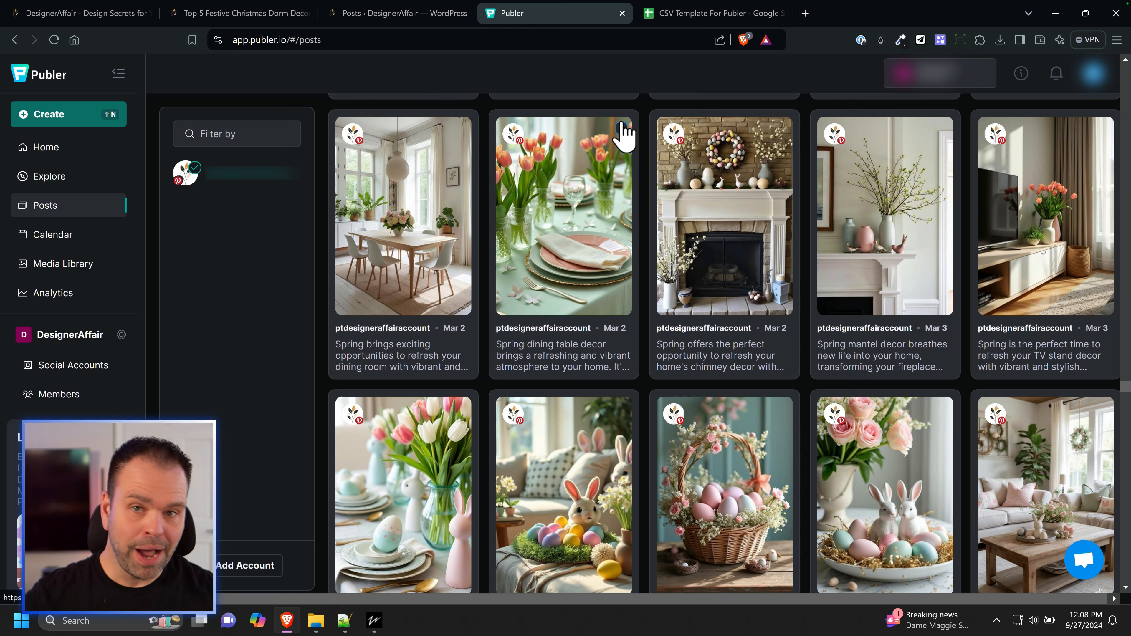
{"action": "scroll", "coordinate": [652, 386], "scroll_direction": "up", "scroll_amount": 5}
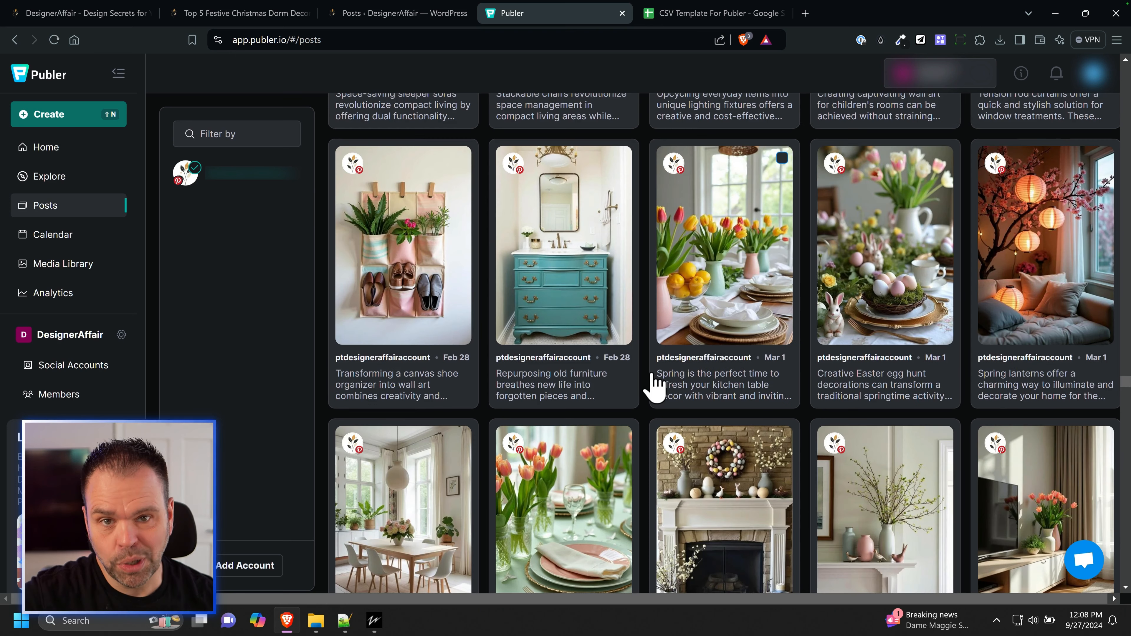
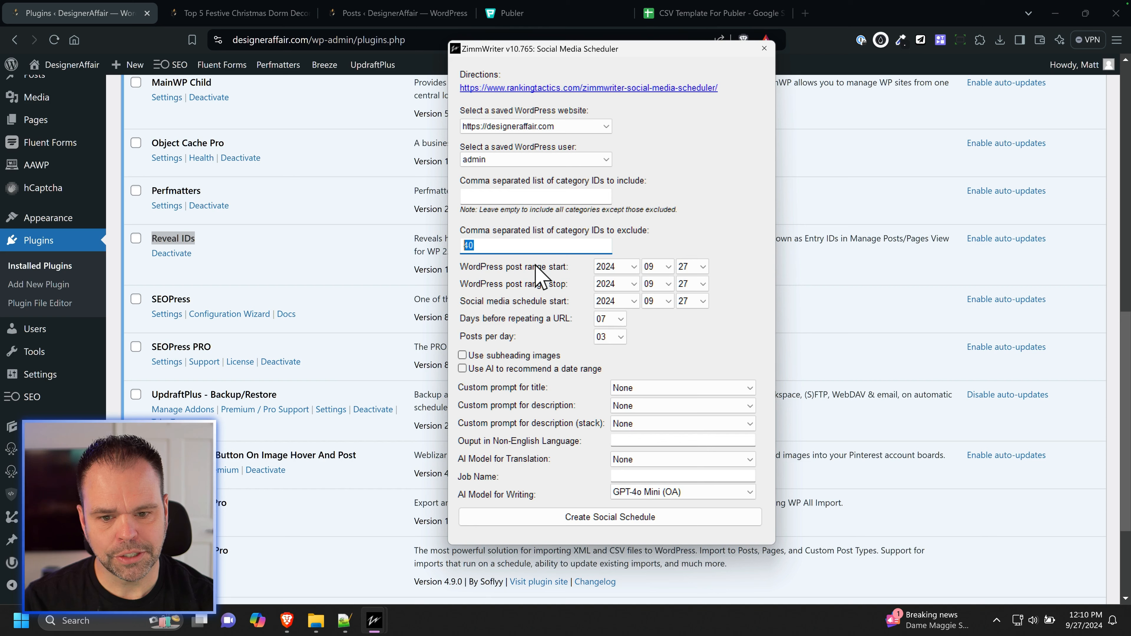
Step: Set the WordPress post range to start in 2009 and stop in 2029
{"action": "left_click", "coordinate": [717, 310]}
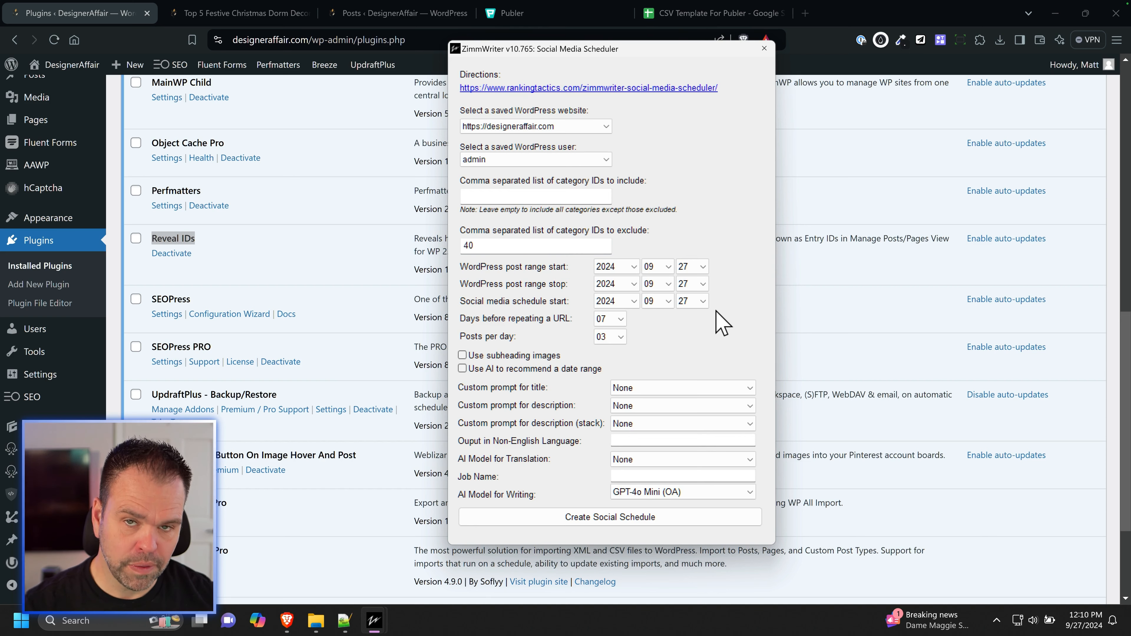
{"action": "left_click", "coordinate": [622, 268]}
{"action": "left_click", "coordinate": [624, 308]}
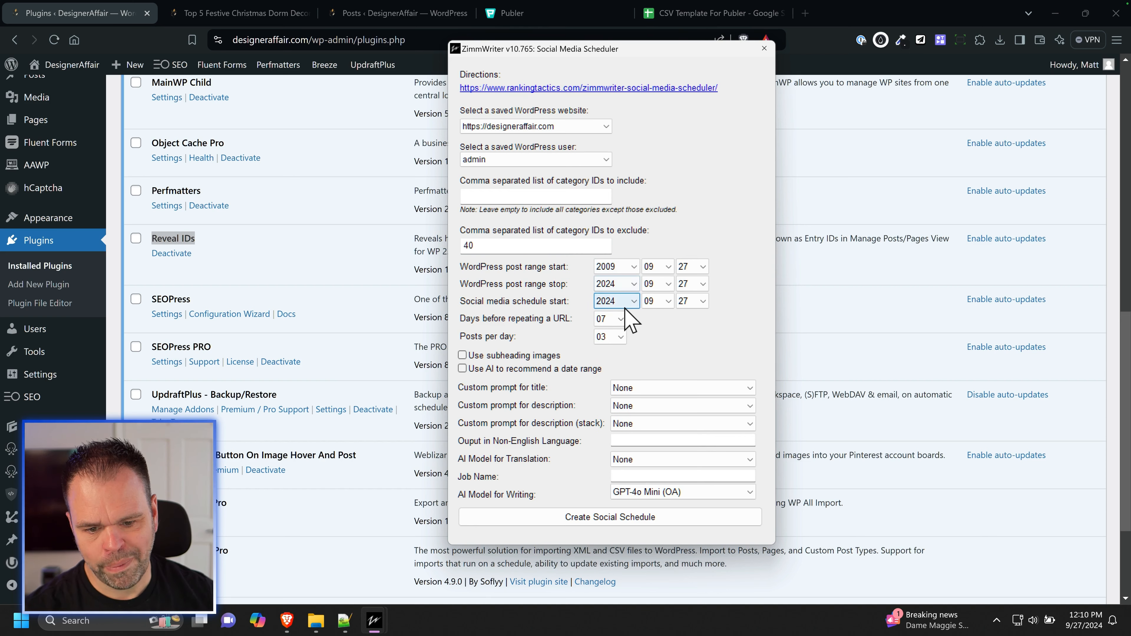
{"action": "left_click", "coordinate": [632, 284]}
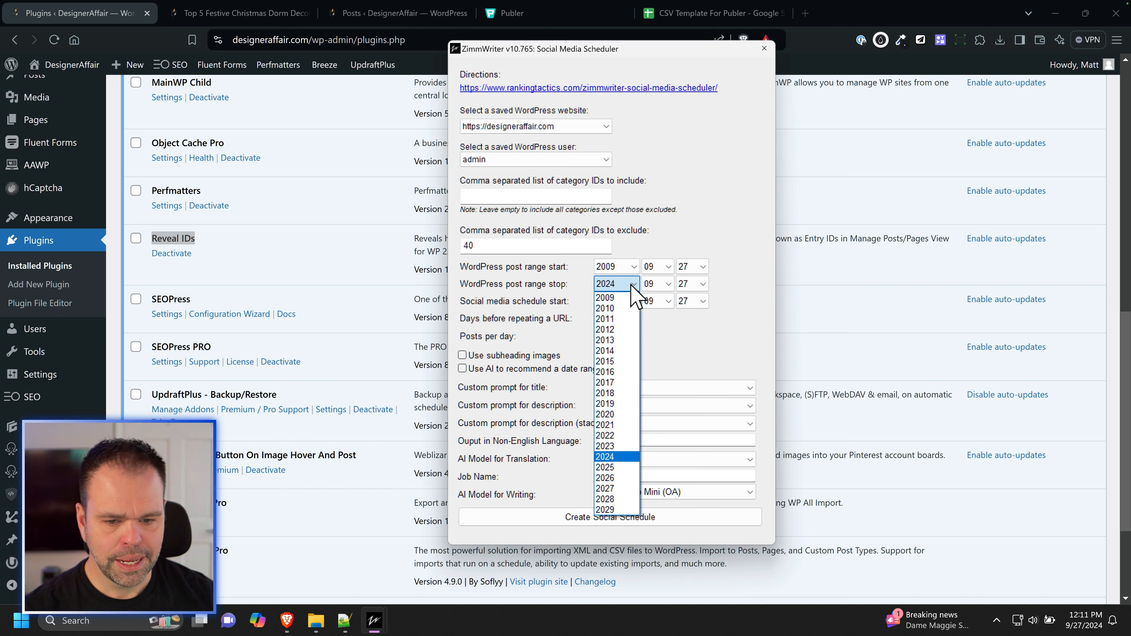
{"action": "left_click", "coordinate": [621, 509]}
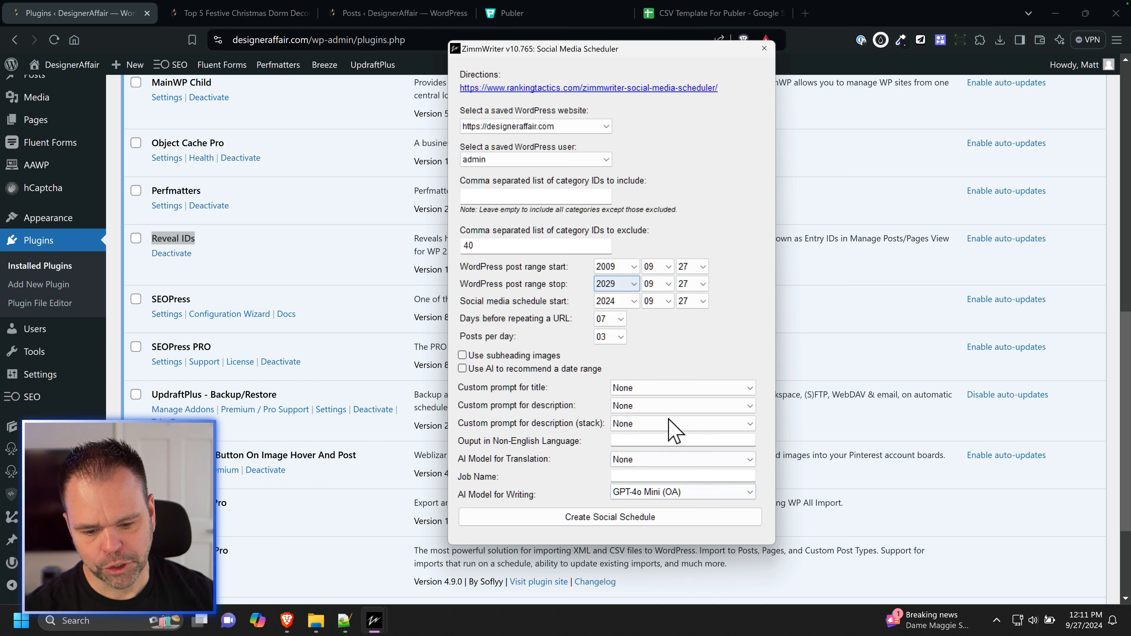
Step: Set the WordPress post range to start on 2024-09-21 and stop on 2024-09-27
{"action": "left_click", "coordinate": [627, 269]}
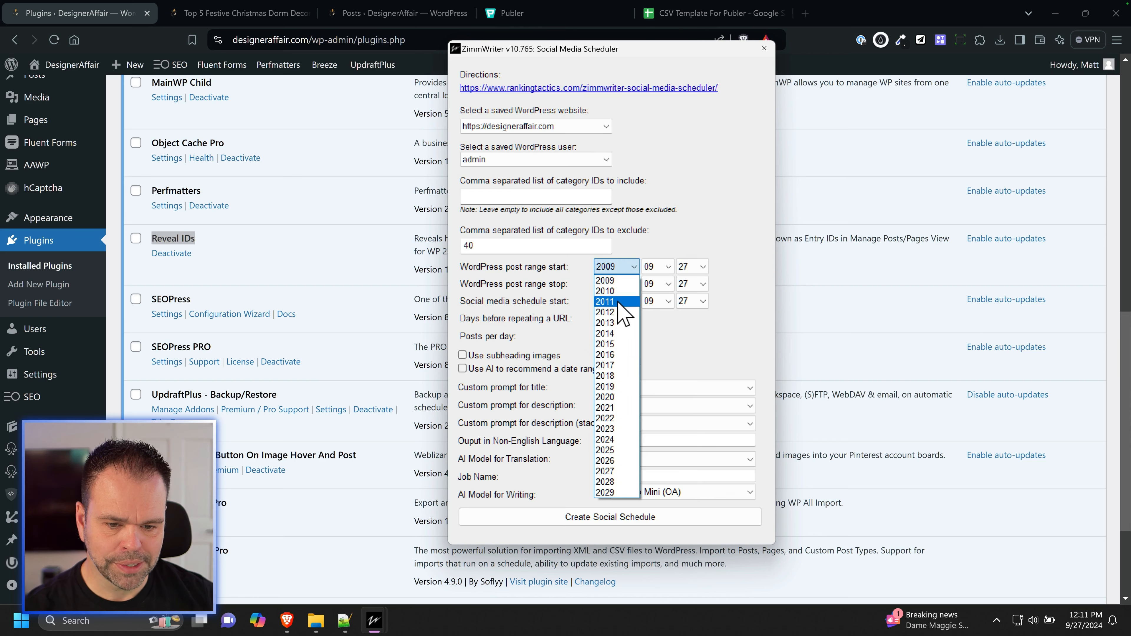
{"action": "left_click", "coordinate": [625, 444]}
{"action": "left_click", "coordinate": [694, 270]}
{"action": "scroll", "coordinate": [699, 512], "scroll_direction": "up", "scroll_amount": 2}
{"action": "left_click", "coordinate": [698, 511]}
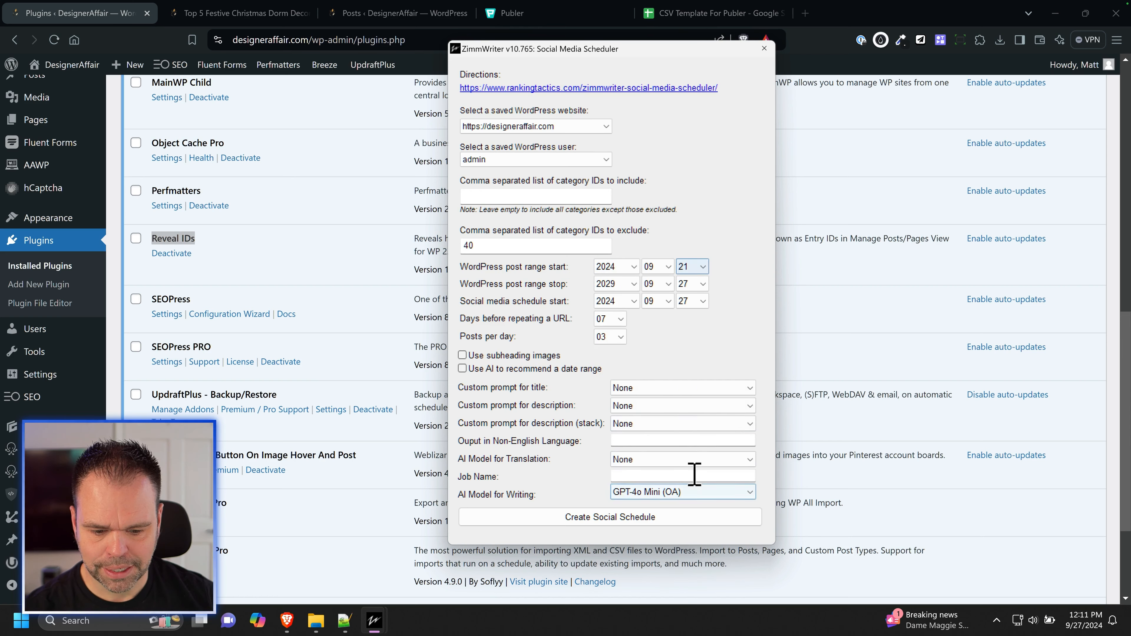
{"action": "left_click", "coordinate": [619, 284]}
{"action": "left_click", "coordinate": [624, 456]}
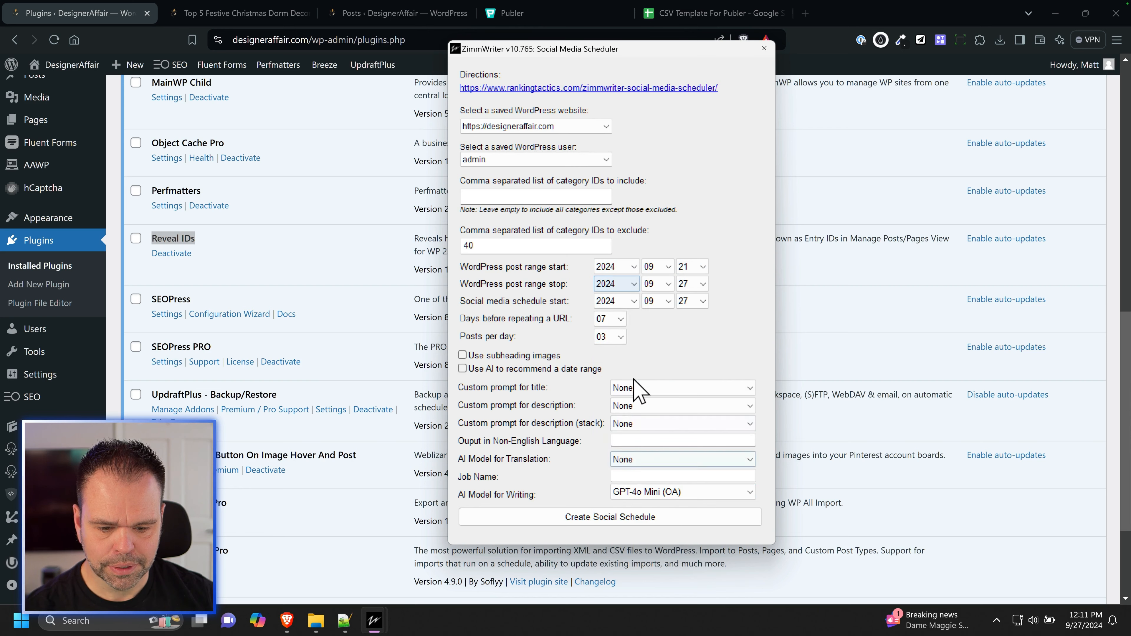
{"action": "left_click", "coordinate": [702, 268]}
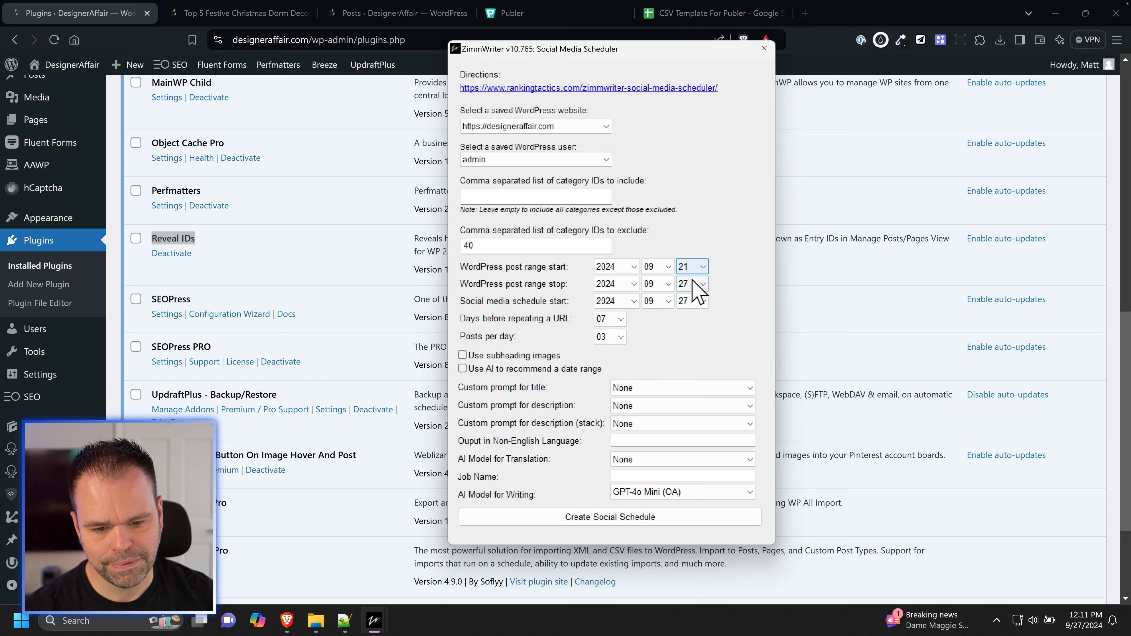
Step: Set the social media schedule start to 2024-09-30 and enable the use of subheading images
{"action": "left_click", "coordinate": [686, 305]}
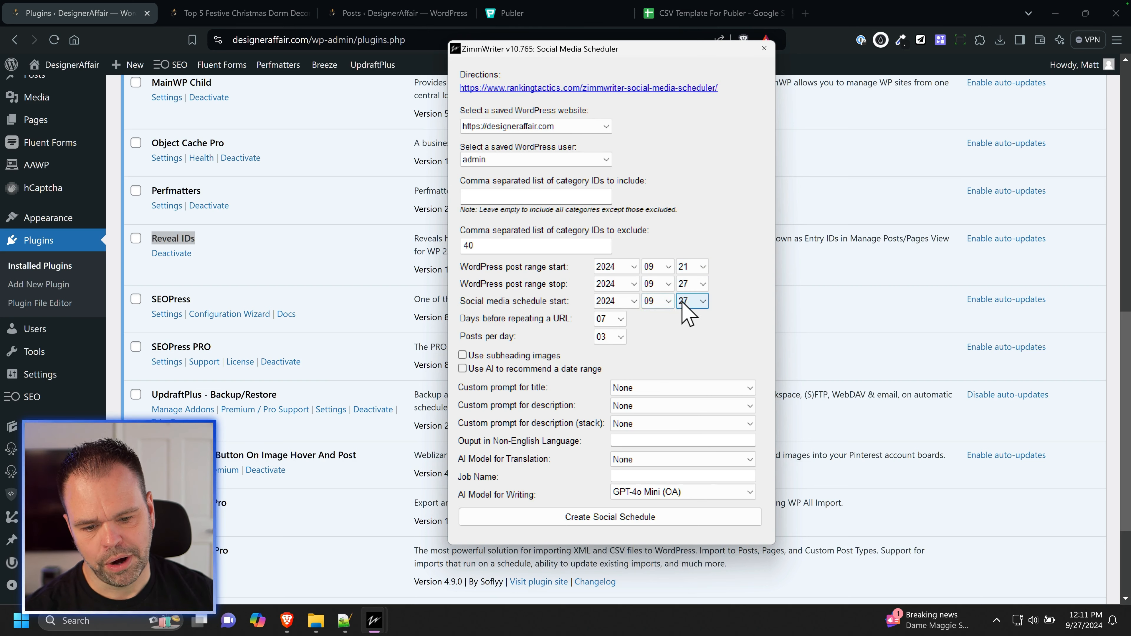
{"action": "left_click", "coordinate": [692, 619]}
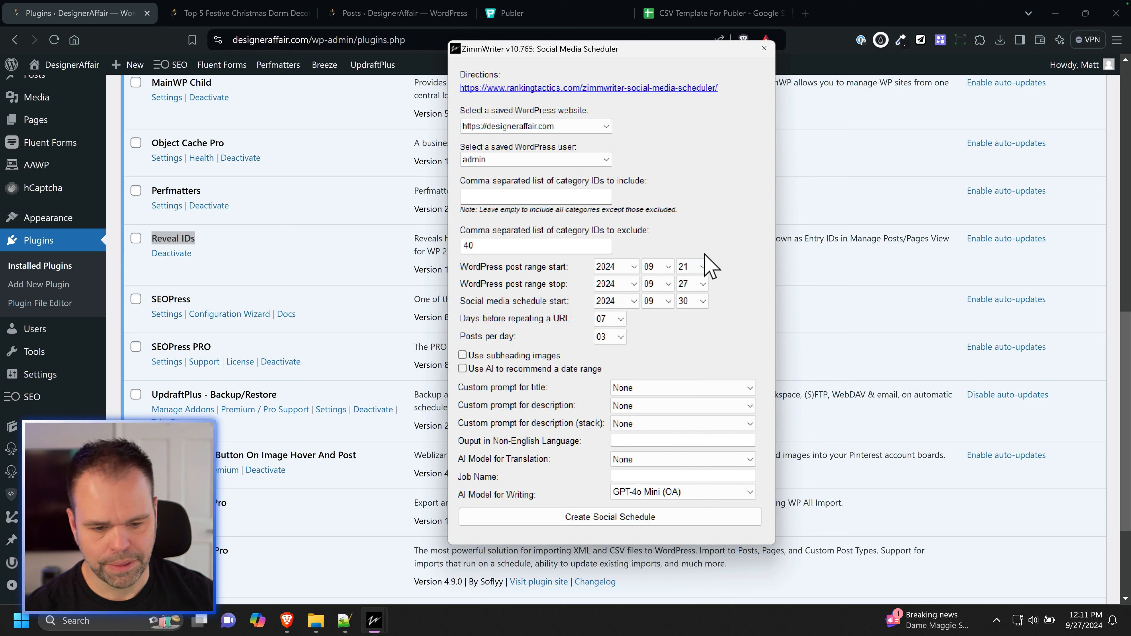
{"action": "left_click", "coordinate": [625, 302]}
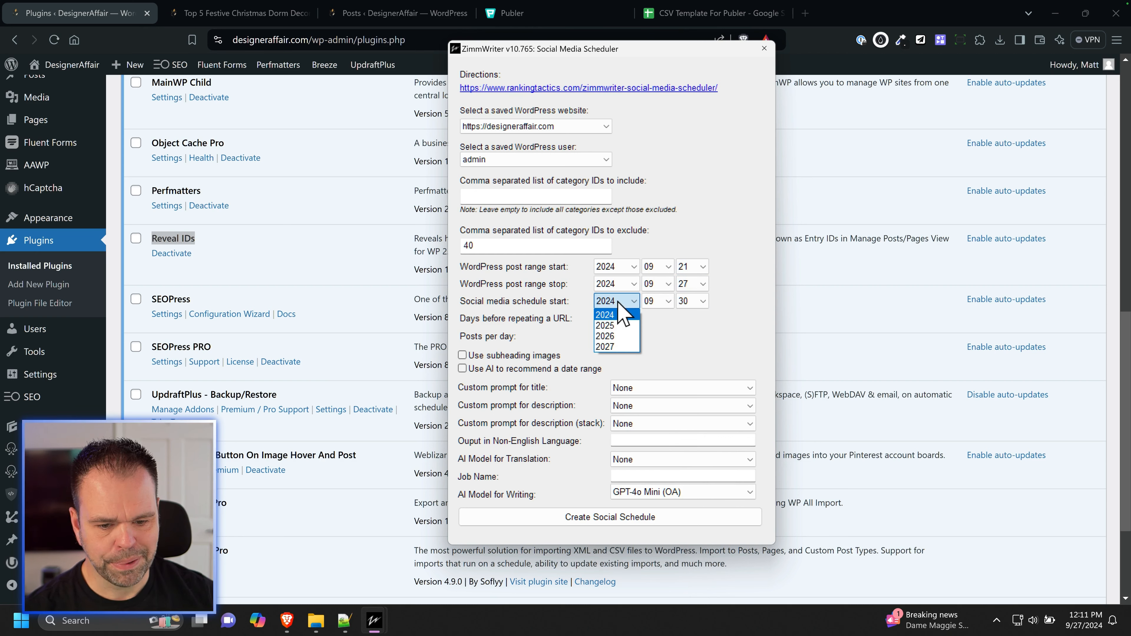
{"action": "left_click", "coordinate": [669, 327]}
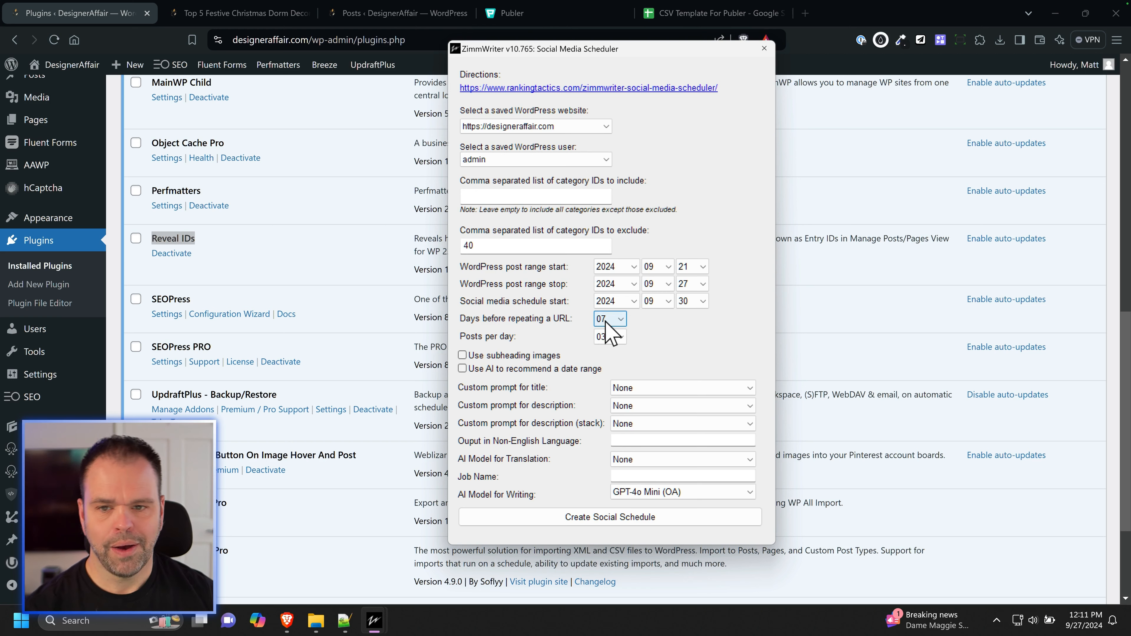
{"action": "left_click", "coordinate": [512, 357]}
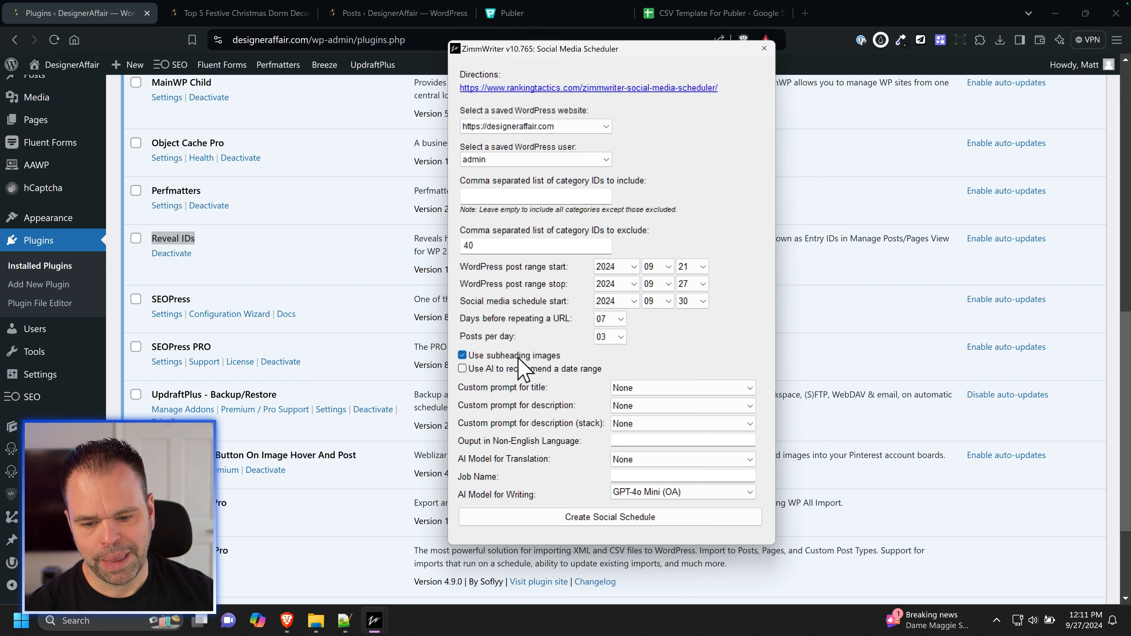
Step: Switch to the Christmas dorm decor article and look through its featured image and the images under its subheadings
{"action": "left_click", "coordinate": [290, 13]}
{"action": "scroll", "coordinate": [425, 356], "scroll_direction": "up", "scroll_amount": 15}
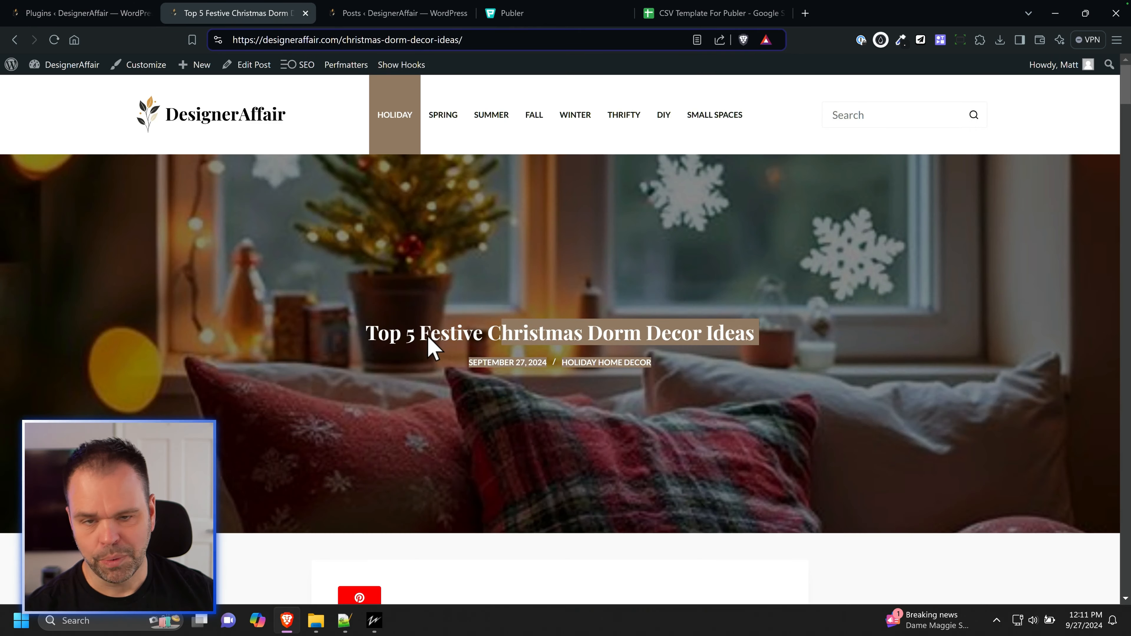
{"action": "scroll", "coordinate": [432, 338], "scroll_direction": "down", "scroll_amount": 5}
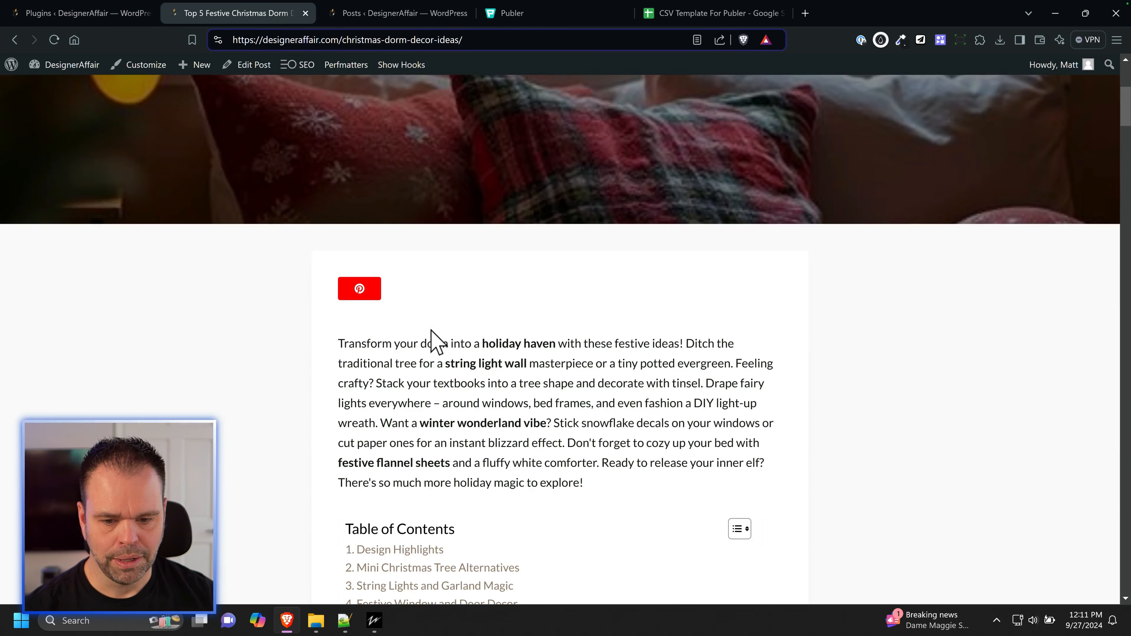
{"action": "scroll", "coordinate": [304, 200], "scroll_direction": "up", "scroll_amount": 5}
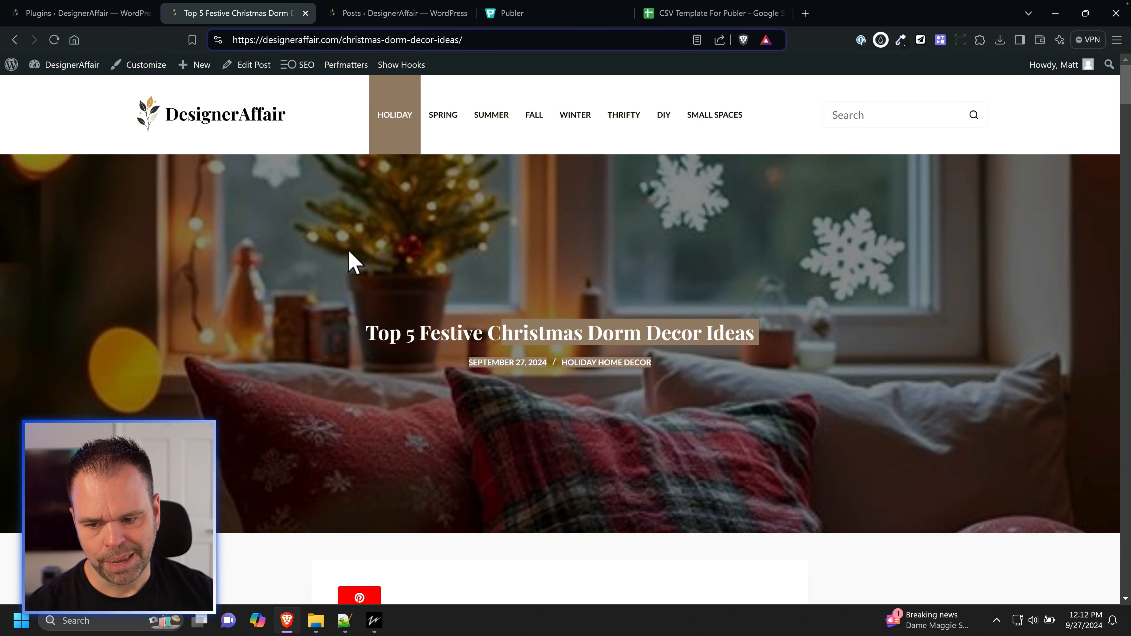
{"action": "scroll", "coordinate": [356, 267], "scroll_direction": "down", "scroll_amount": 15}
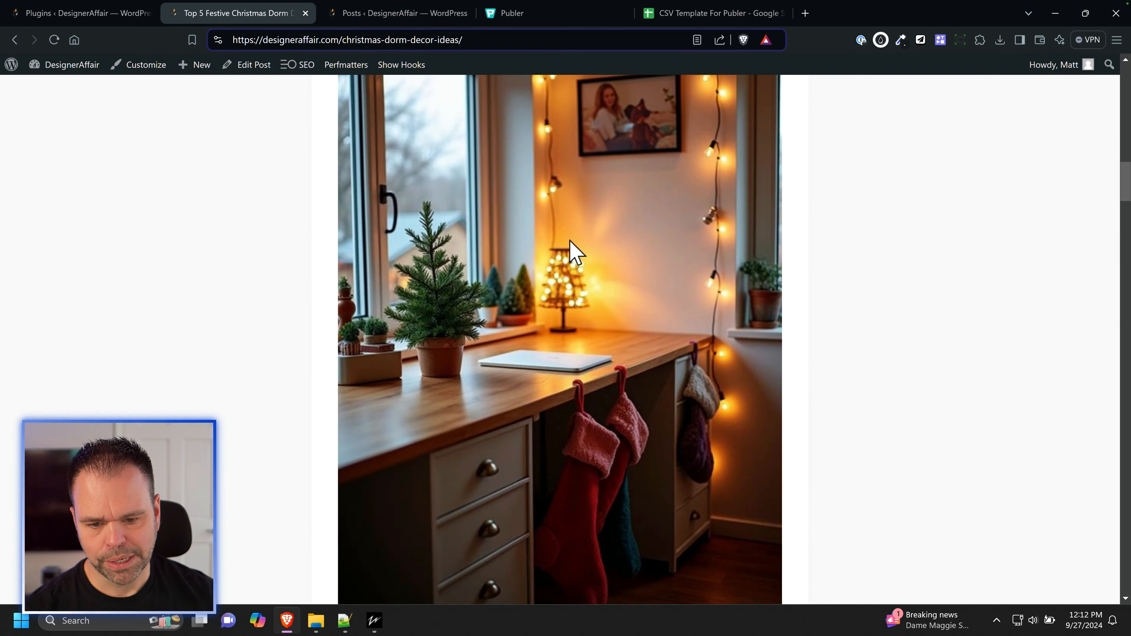
{"action": "scroll", "coordinate": [571, 243], "scroll_direction": "down", "scroll_amount": 20}
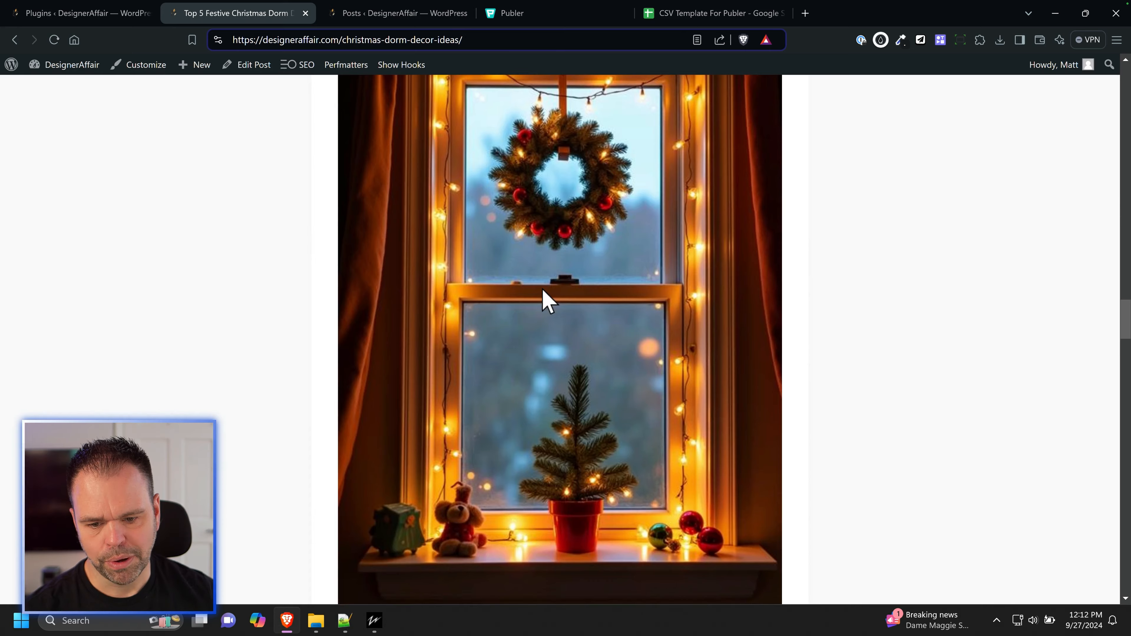
{"action": "scroll", "coordinate": [542, 289], "scroll_direction": "down", "scroll_amount": 20}
{"action": "scroll", "coordinate": [573, 258], "scroll_direction": "down", "scroll_amount": 15}
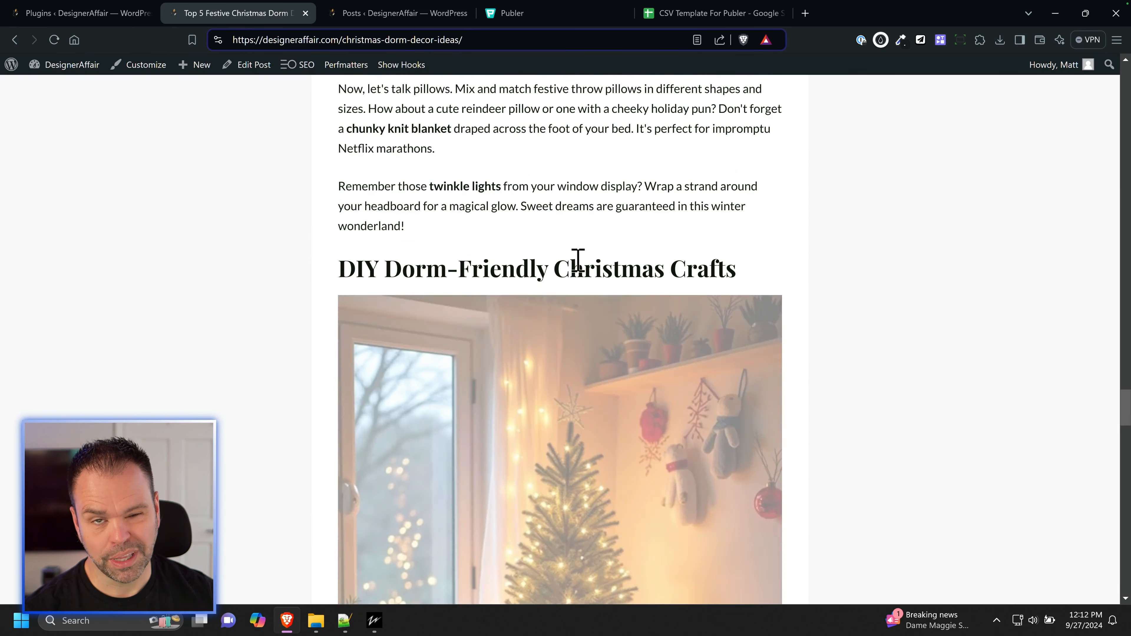
Step: Return to ZimmWriter's Social Media Scheduler and set the days before repeating a URL to 07, keeping subheading images enabled
{"action": "left_click", "coordinate": [374, 621]}
{"action": "left_click", "coordinate": [413, 574]}
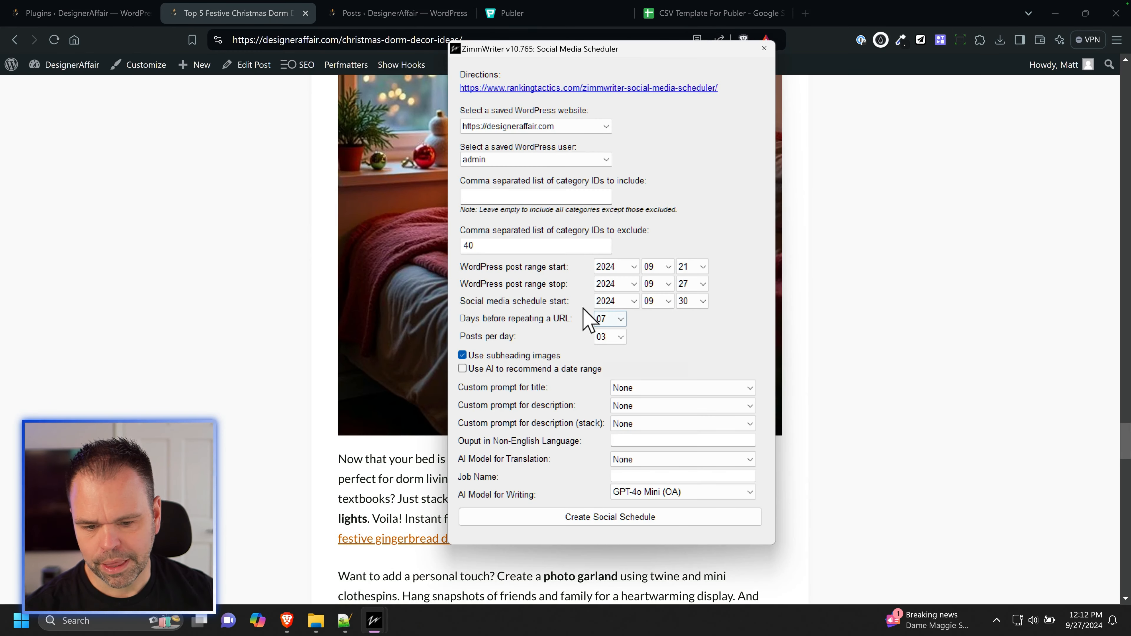
{"action": "left_click", "coordinate": [618, 321]}
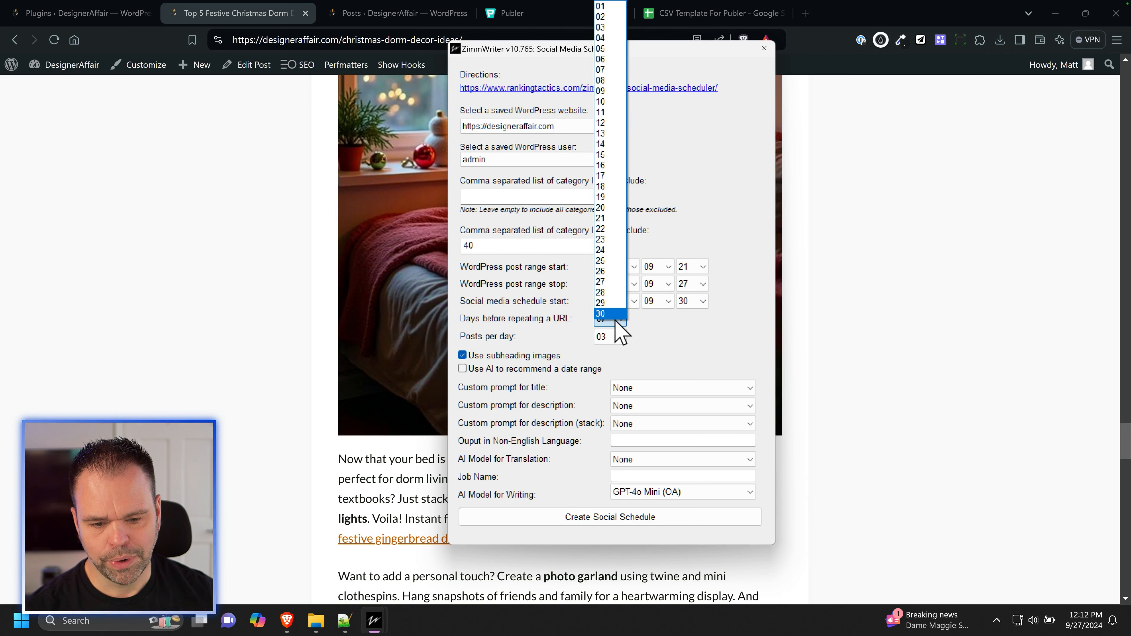
{"action": "left_click", "coordinate": [617, 69]}
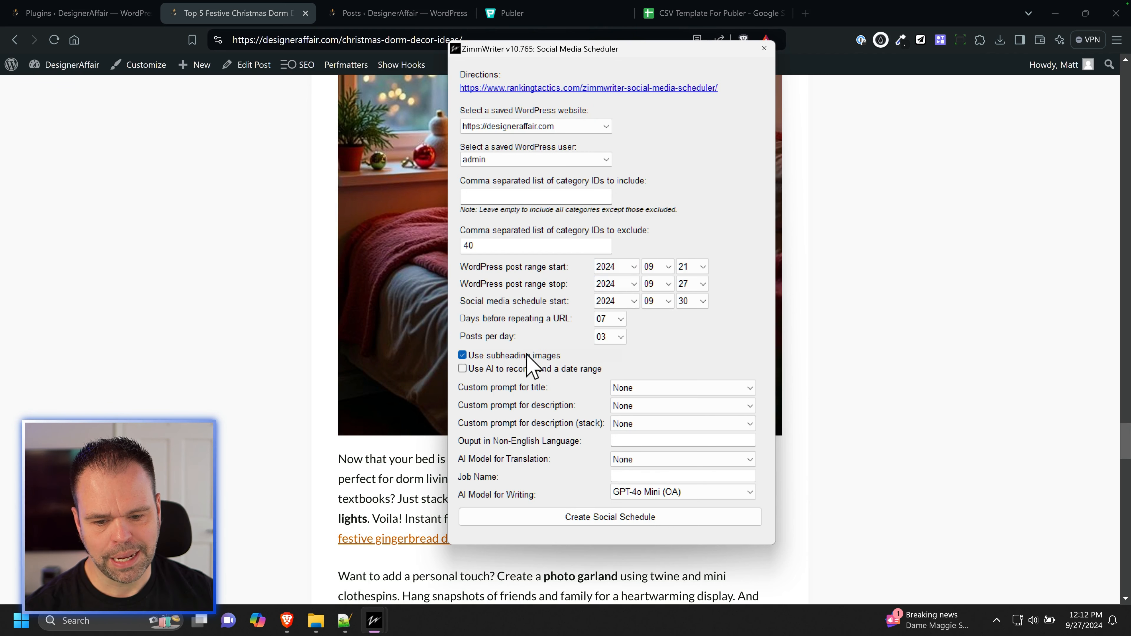
{"action": "left_click", "coordinate": [537, 356]}
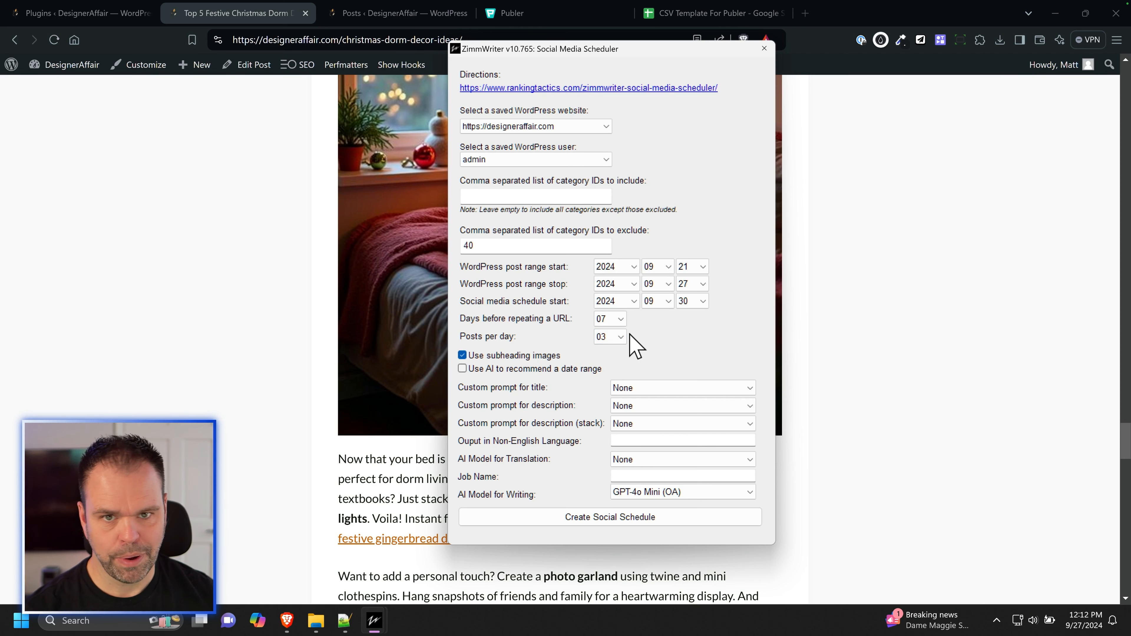
Step: Try 20 posts per day and restore the value to 03
{"action": "left_click", "coordinate": [600, 338]}
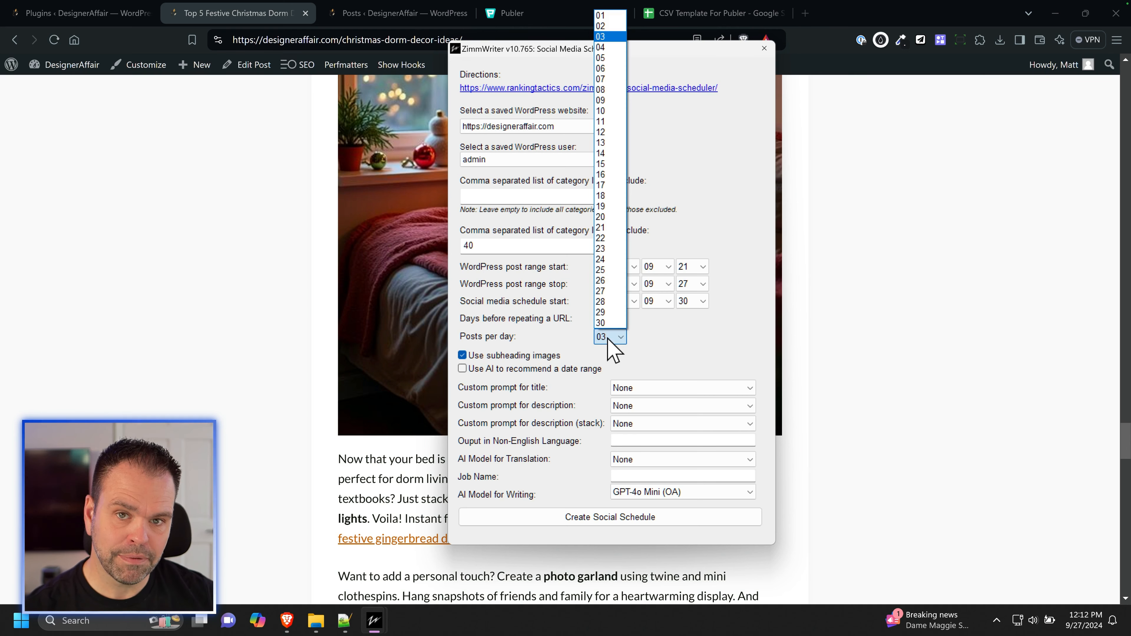
{"action": "left_click", "coordinate": [619, 217]}
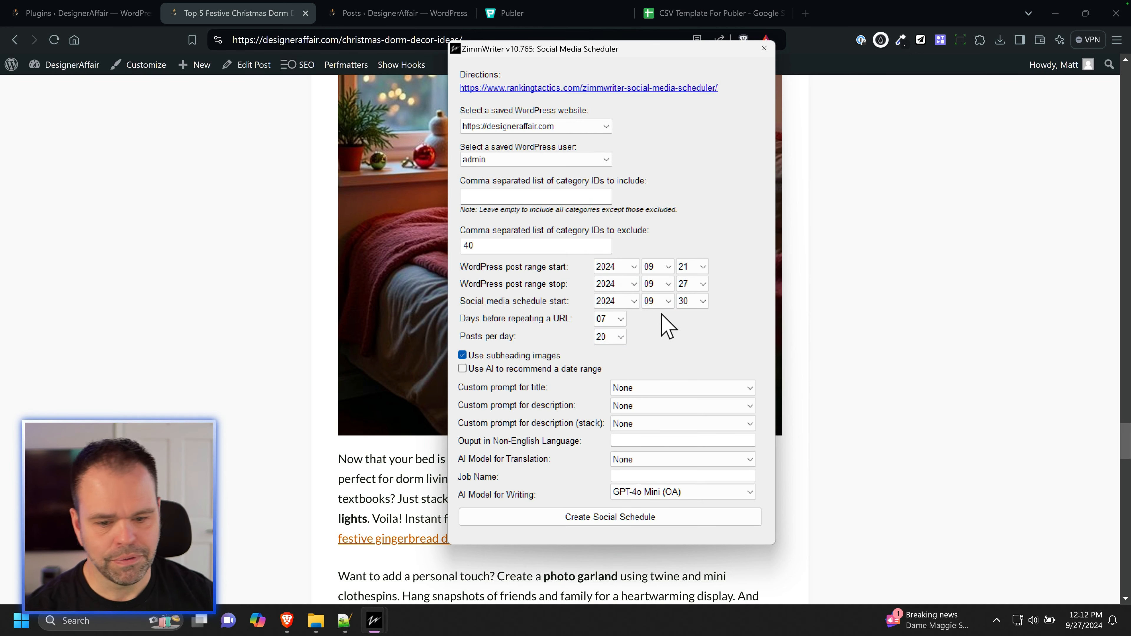
{"action": "left_click", "coordinate": [612, 332]}
{"action": "left_click", "coordinate": [613, 36]}
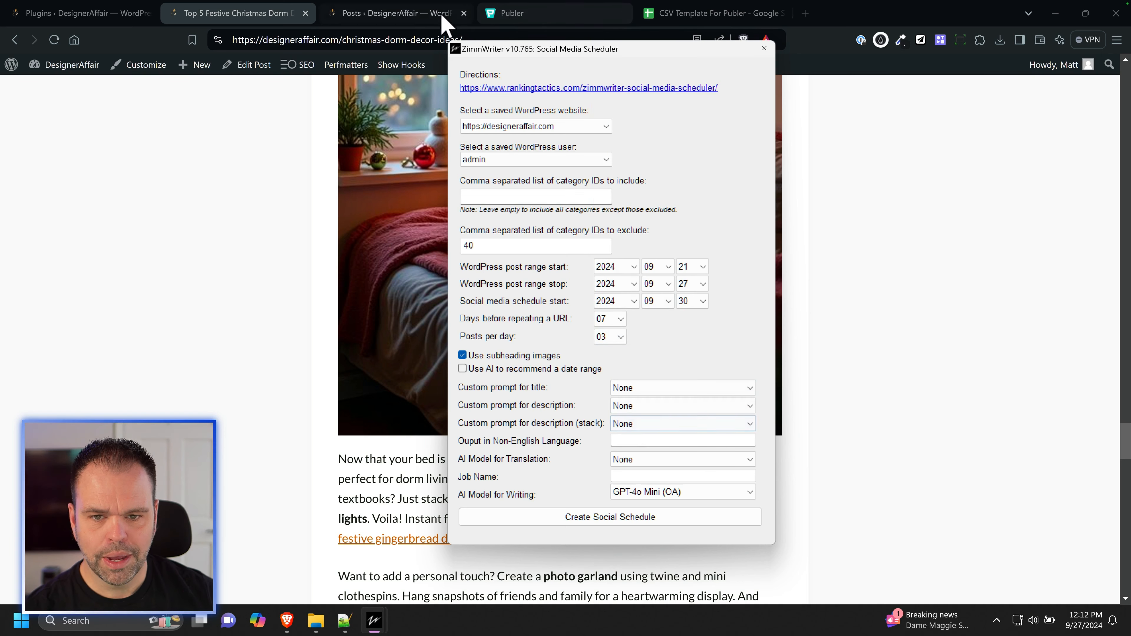
Step: Switch to Publer to view the scheduled Pinterest posts and return to ZimmWriter's scheduler
{"action": "left_click", "coordinate": [513, 14]}
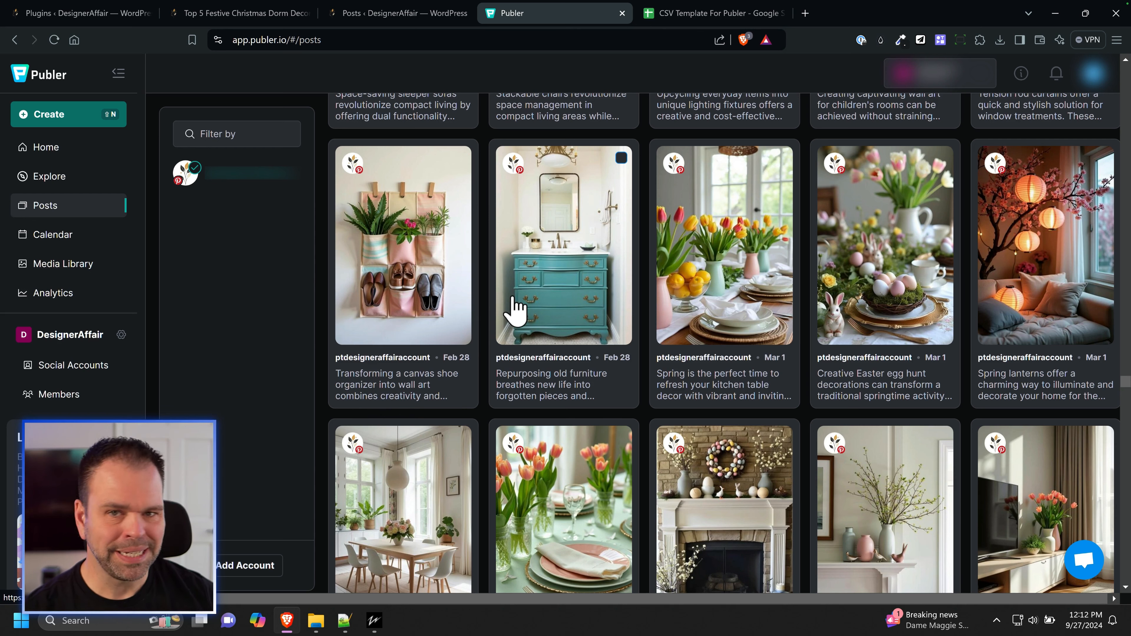
{"action": "left_click", "coordinate": [374, 620]}
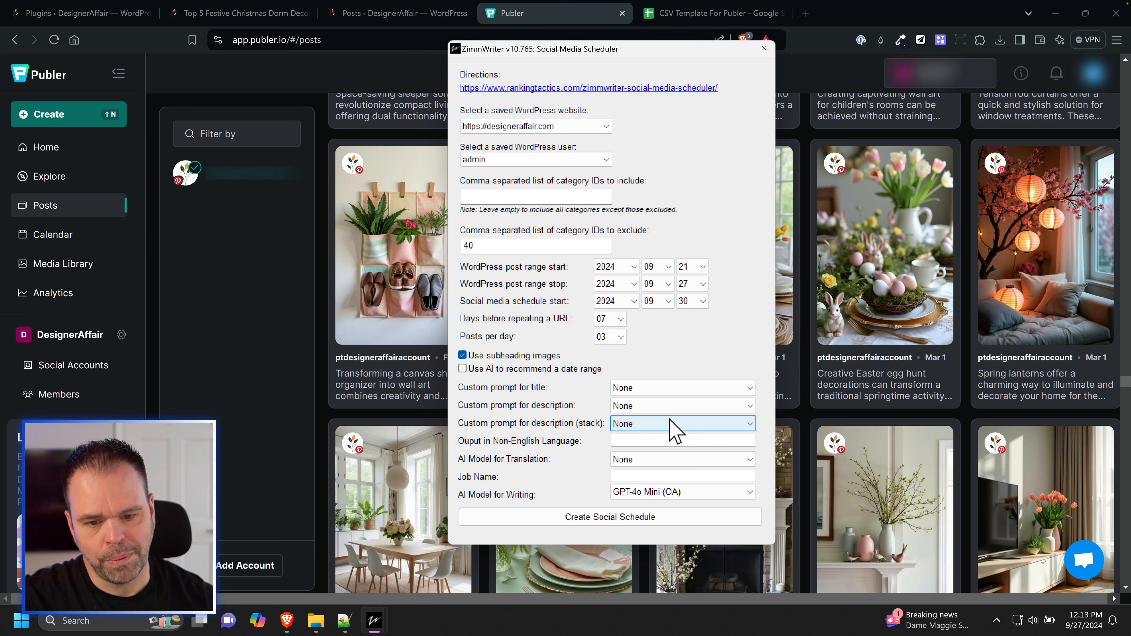
Step: Name the job "da", choose GPT-4o (OA) as the AI model for writing, and create the social schedule
{"action": "left_click", "coordinate": [644, 441]}
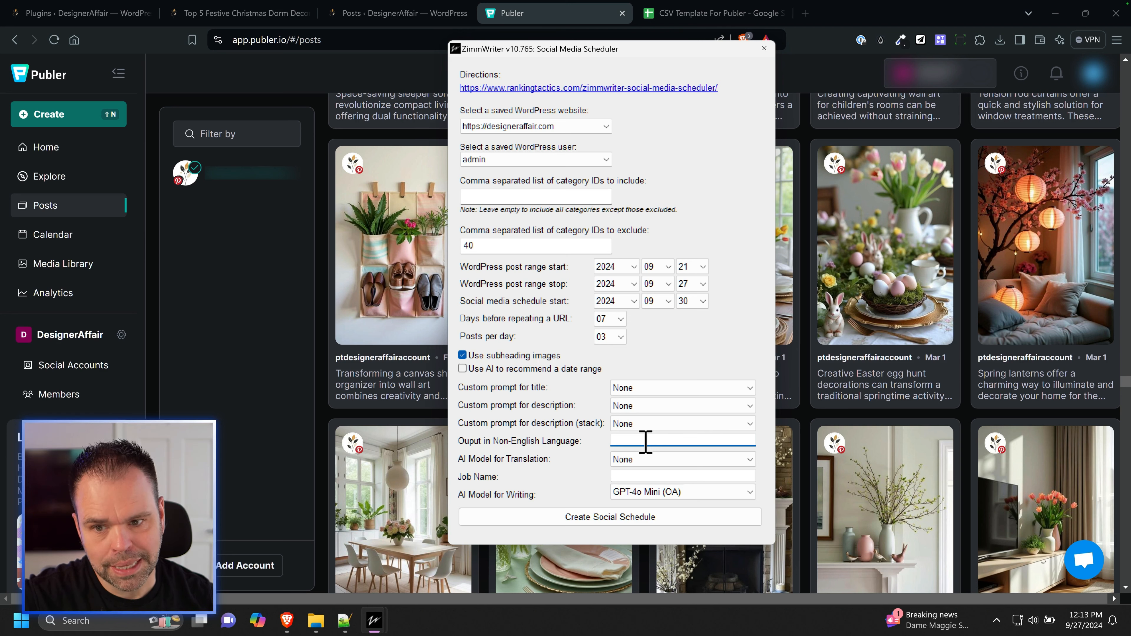
{"action": "left_click", "coordinate": [662, 475]}
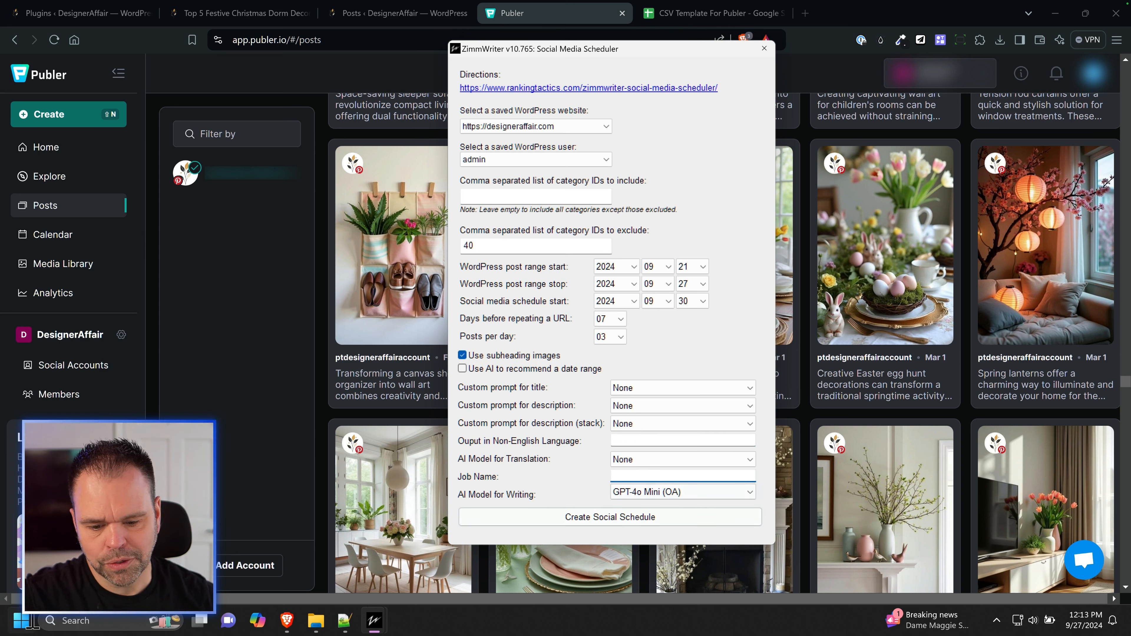
{"action": "mouse_move", "coordinate": [315, 619]}
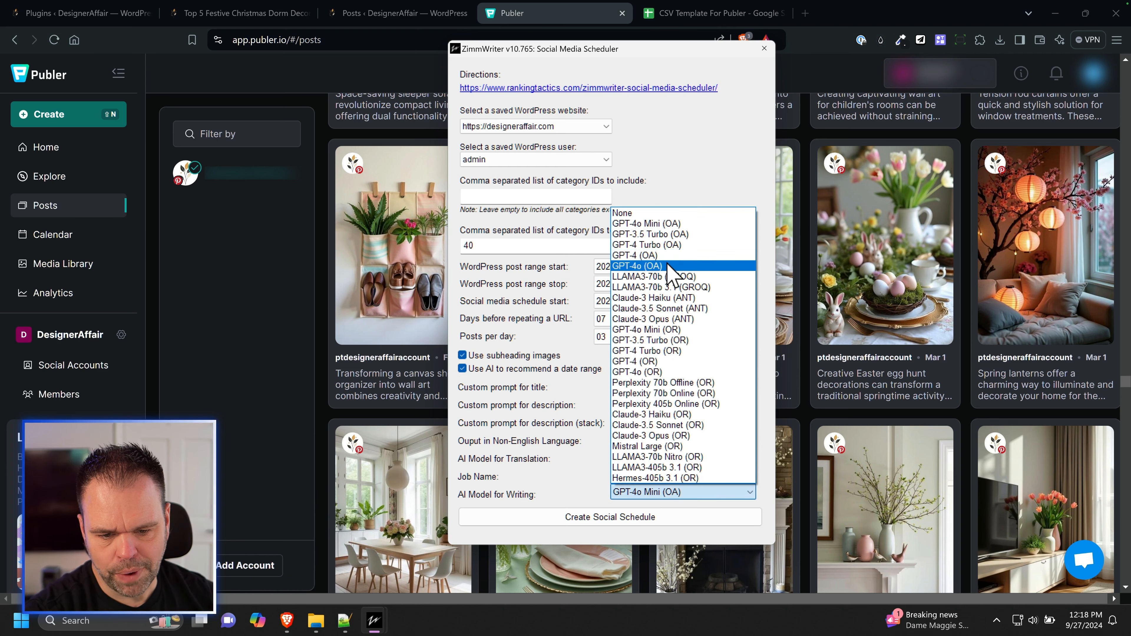
{"action": "left_click", "coordinate": [670, 266]}
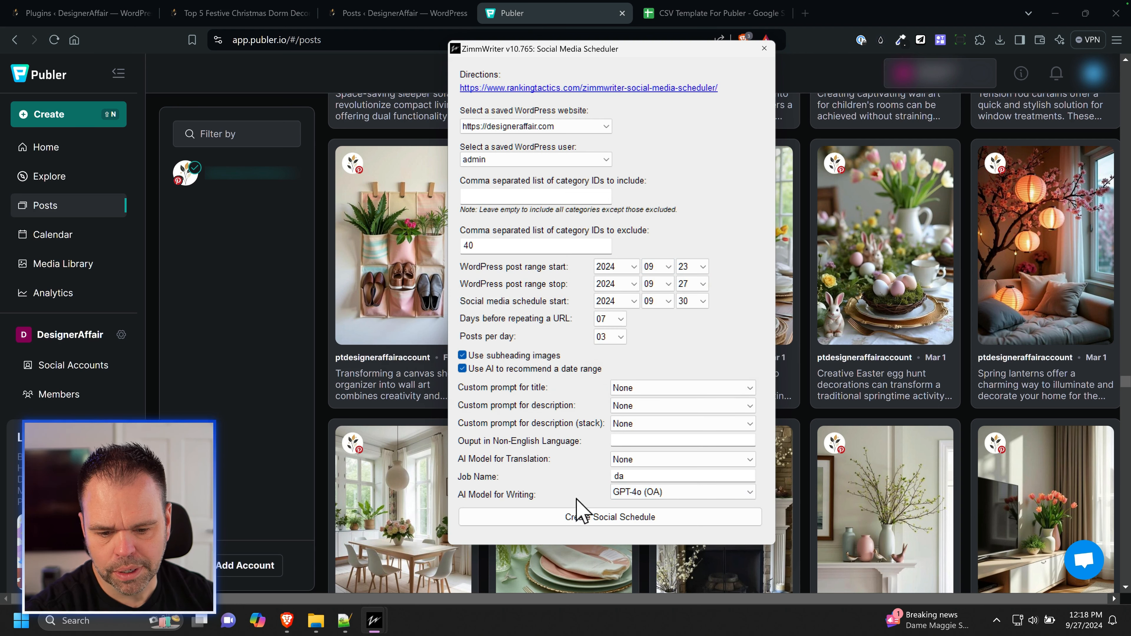
{"action": "left_click", "coordinate": [598, 518]}
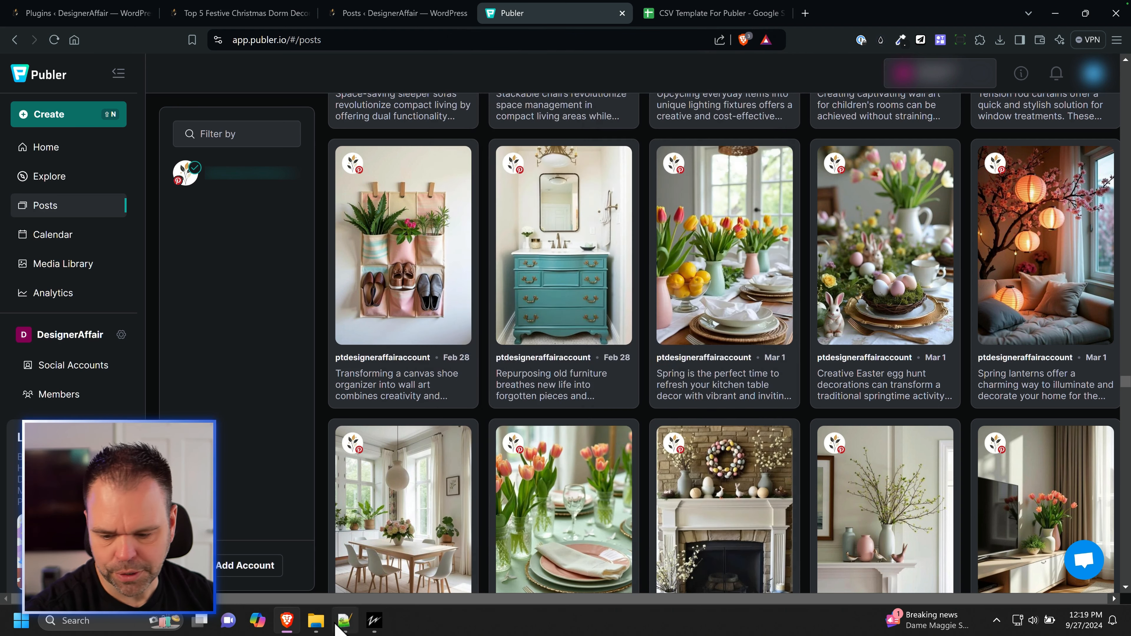
Step: Show the zimmwriter output folder in File Explorer and proceed with creating the schedule from the da.csv job file
{"action": "left_click", "coordinate": [316, 621]}
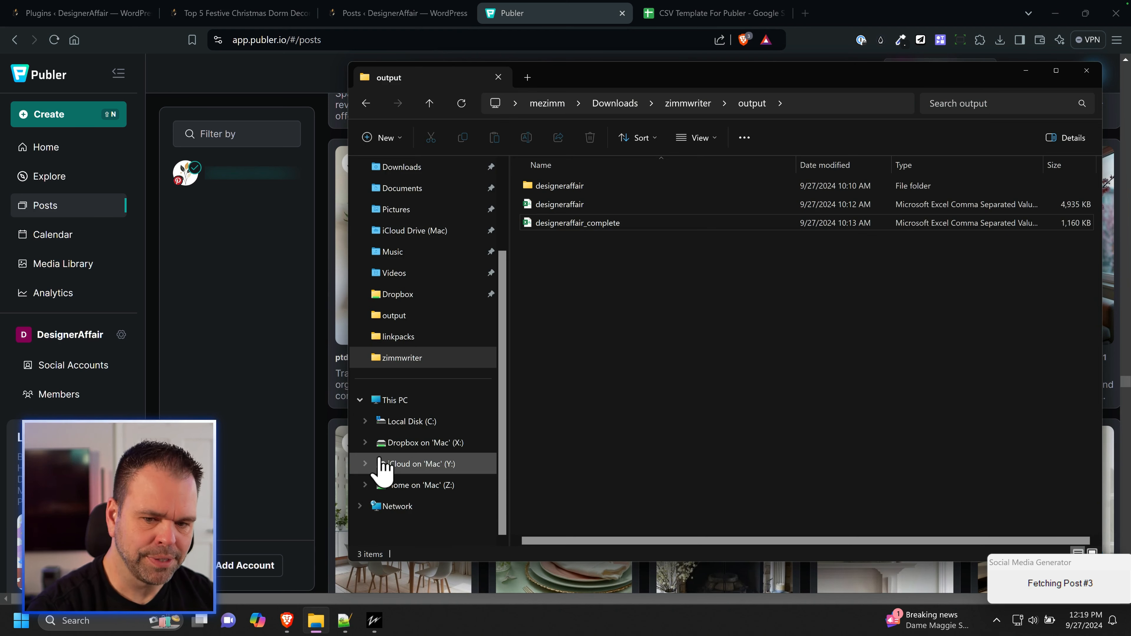
{"action": "left_click", "coordinate": [564, 206]}
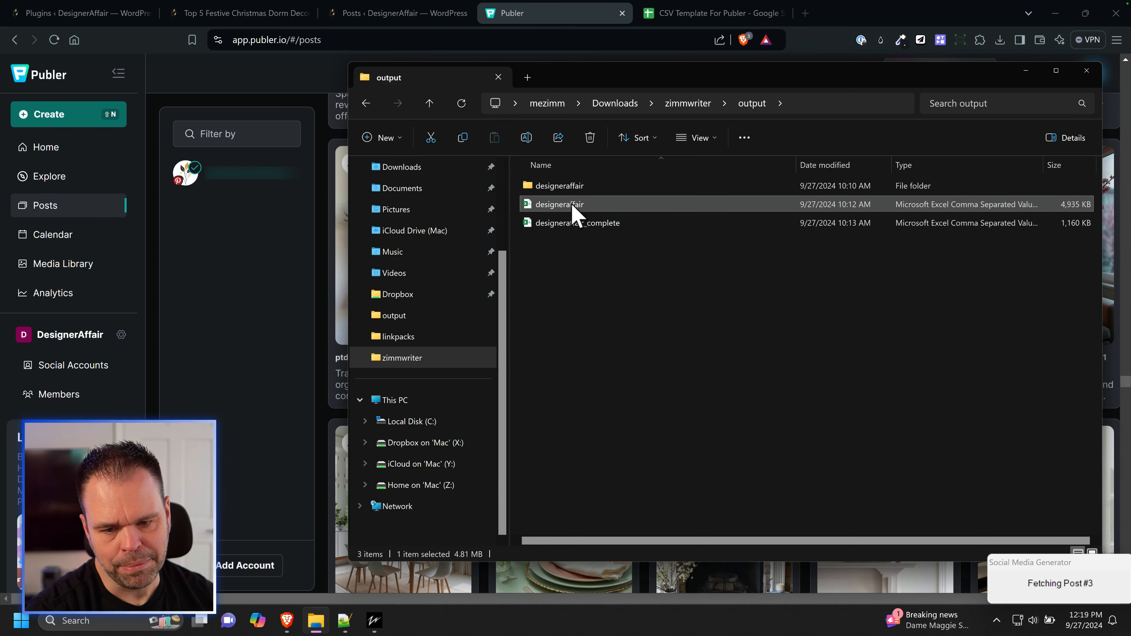
{"action": "left_click", "coordinate": [553, 226]}
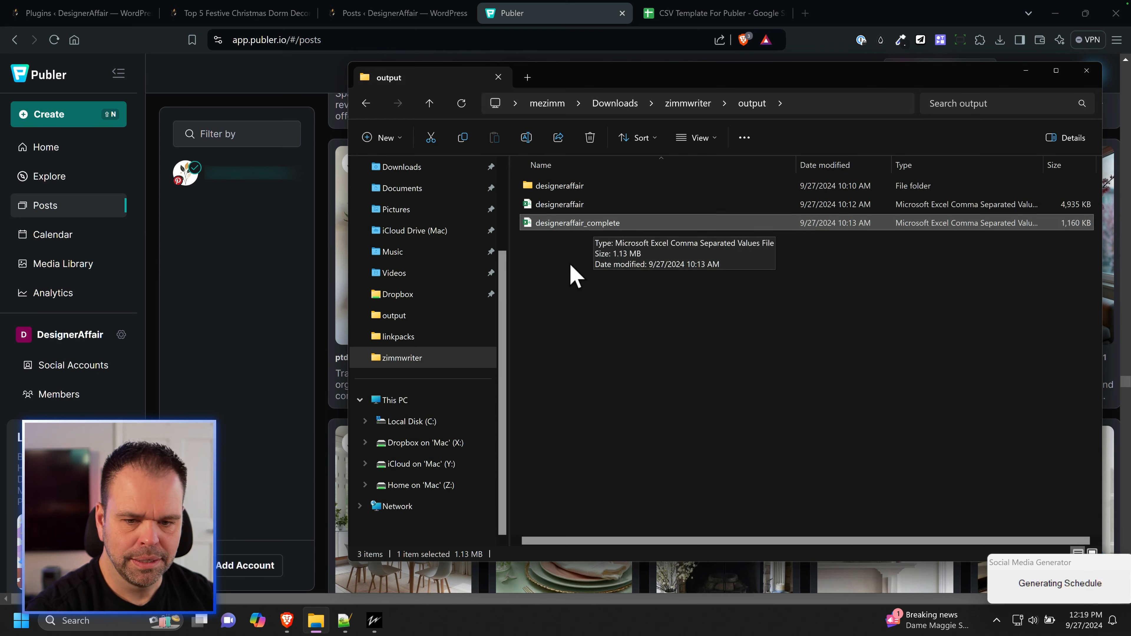
{"action": "left_click", "coordinate": [545, 205]}
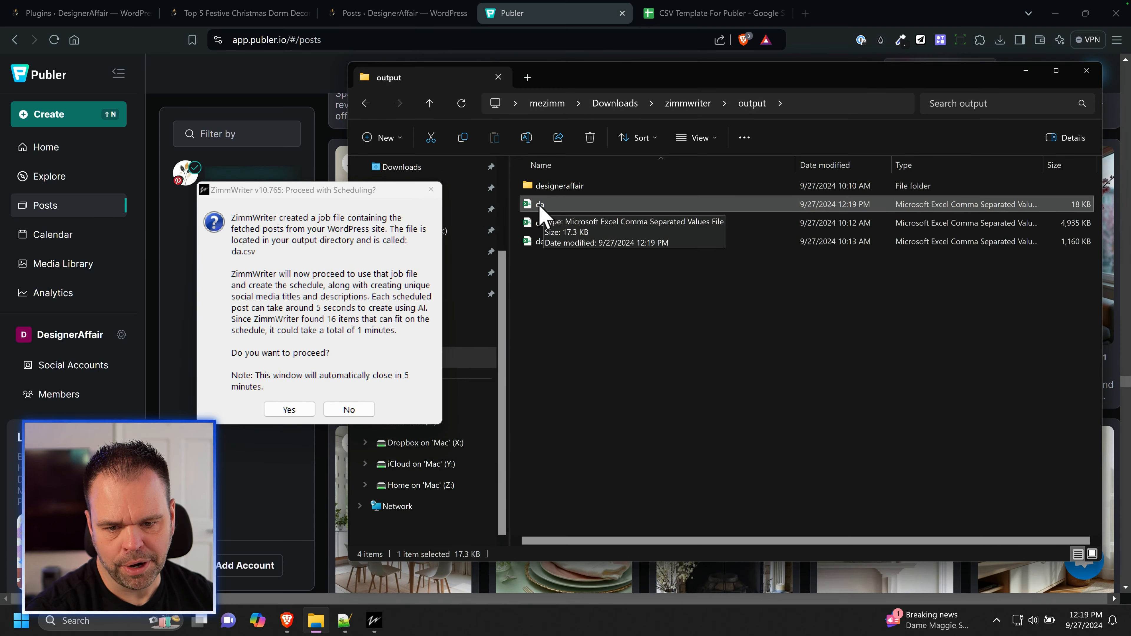
{"action": "left_click", "coordinate": [290, 410]}
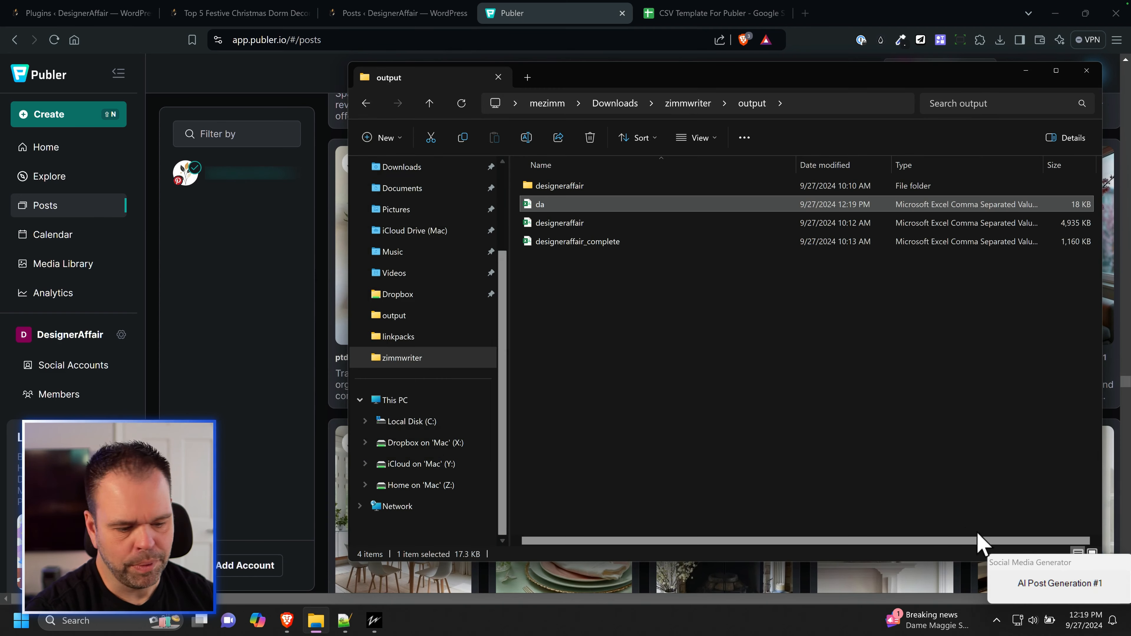
Step: Open the designeraffair CSV from the output folder in Excel and autofit the width of all its columns
{"action": "left_click", "coordinate": [565, 225]}
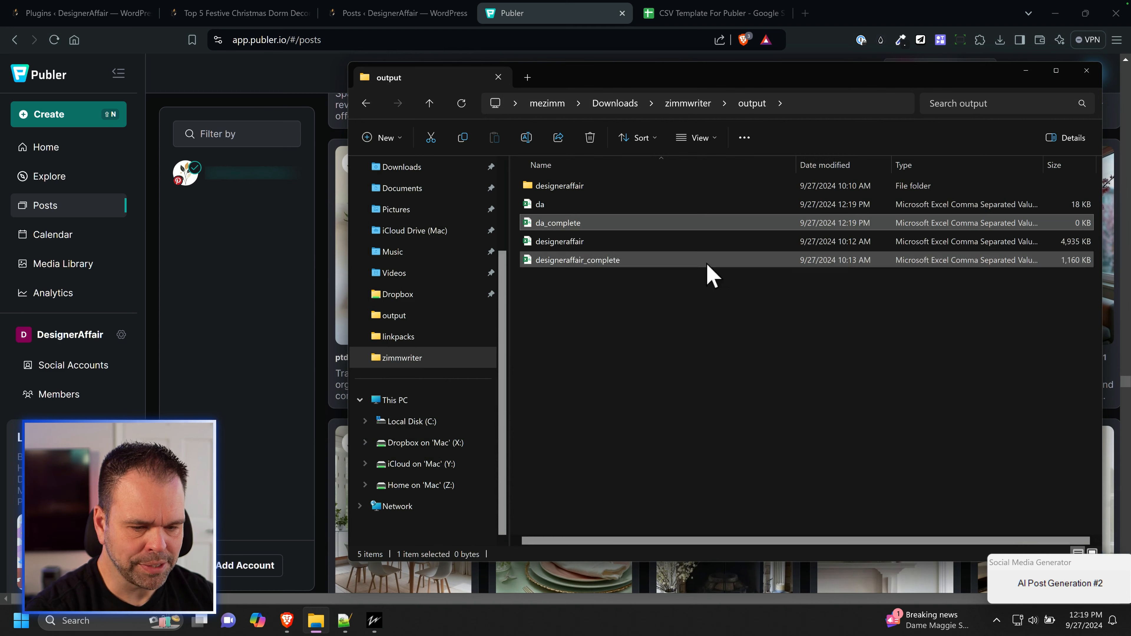
{"action": "left_click", "coordinate": [574, 245]}
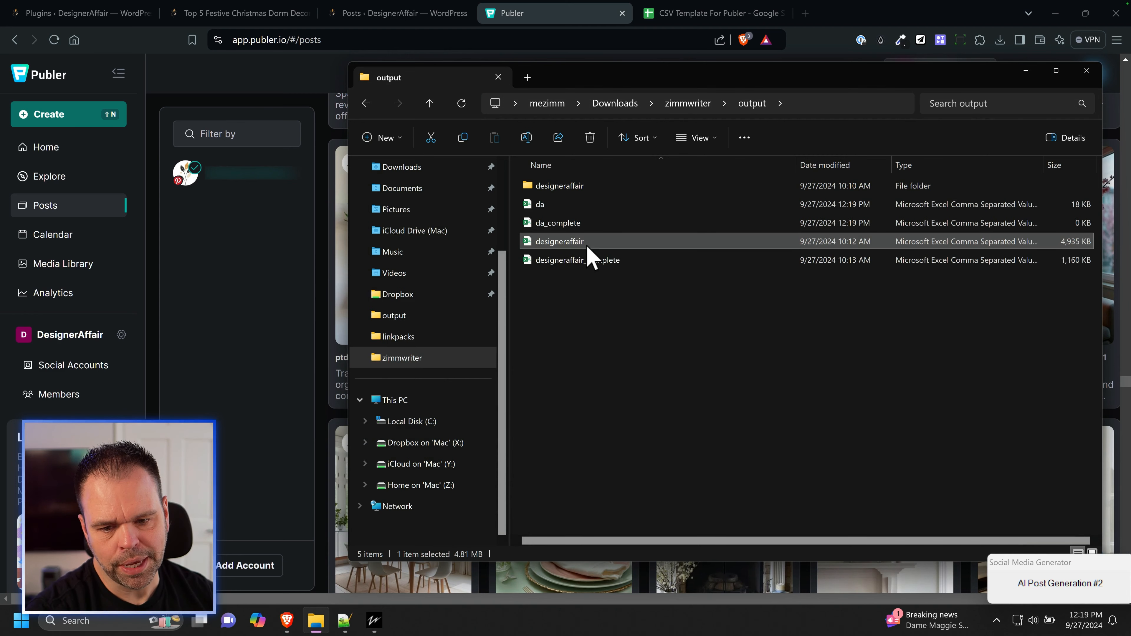
{"action": "left_click_drag", "start_coordinate": [592, 281], "coordinate": [553, 269]}
{"action": "double_click", "coordinate": [554, 244]}
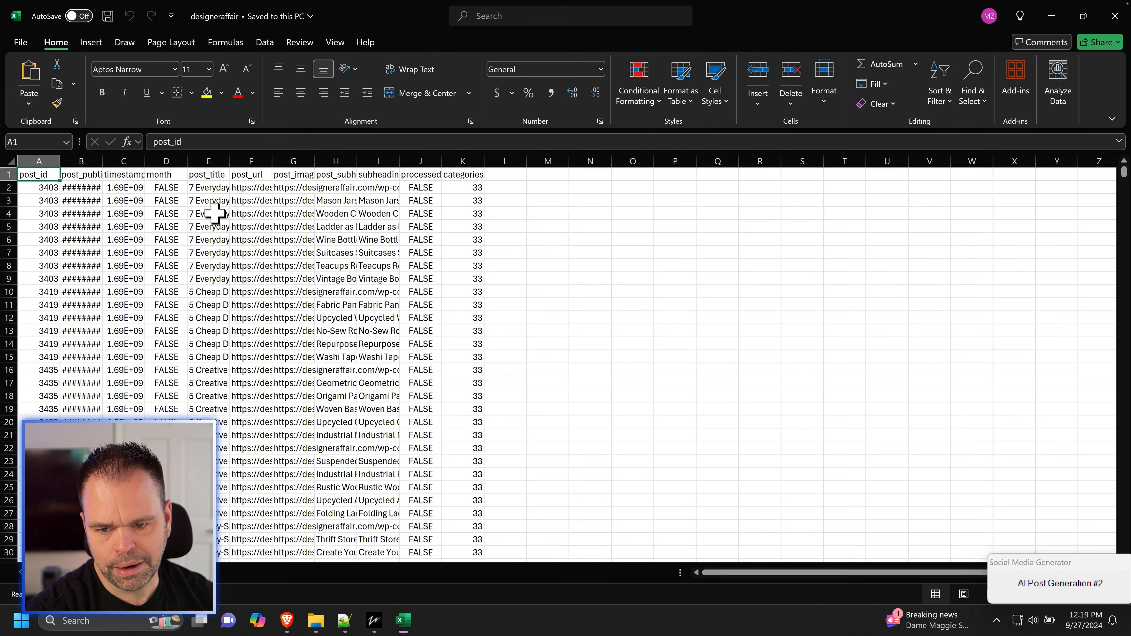
{"action": "left_click", "coordinate": [13, 156]}
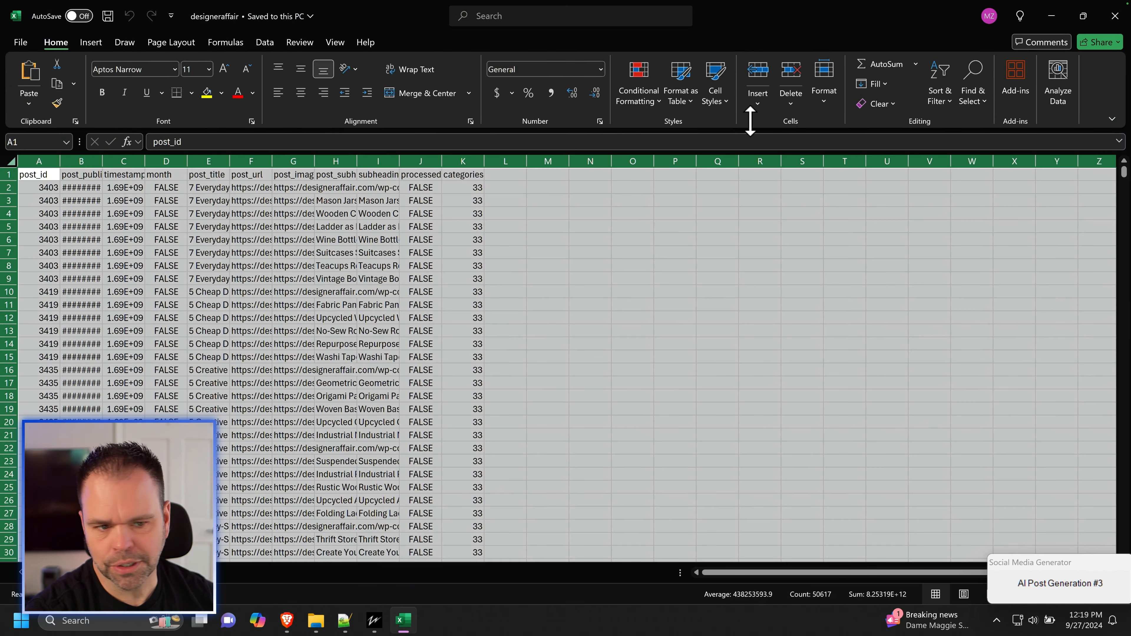
{"action": "left_click", "coordinate": [824, 84]}
{"action": "left_click", "coordinate": [869, 202]}
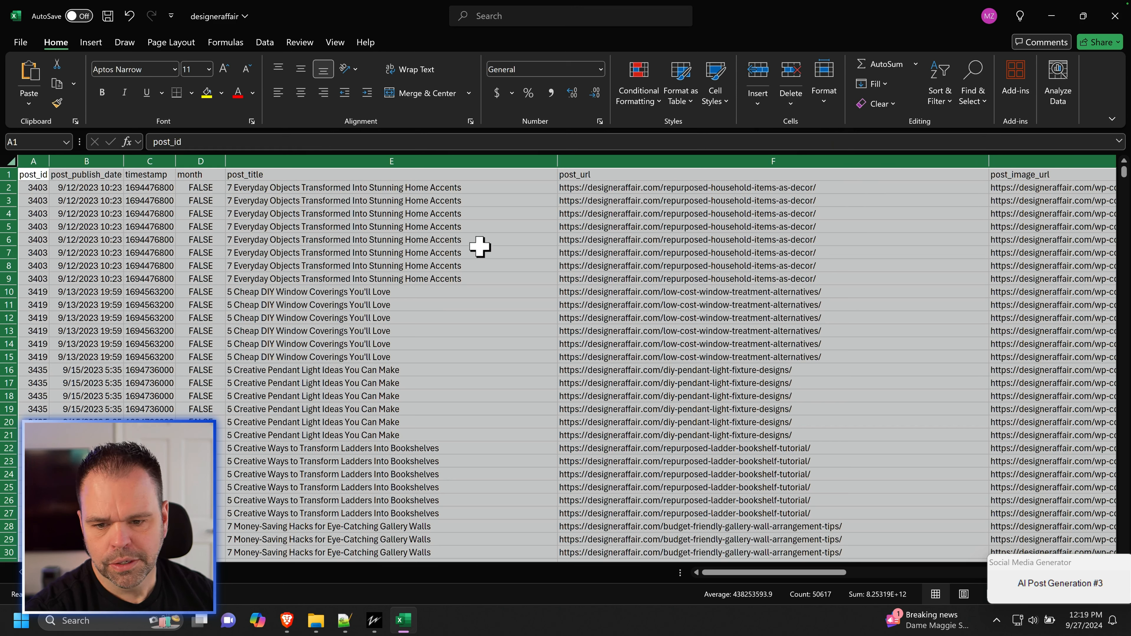
Step: Examine the post ID, publish date and month columns, including the date range on the Cozy Fall Kitchen Window rows
{"action": "left_click", "coordinate": [34, 161]}
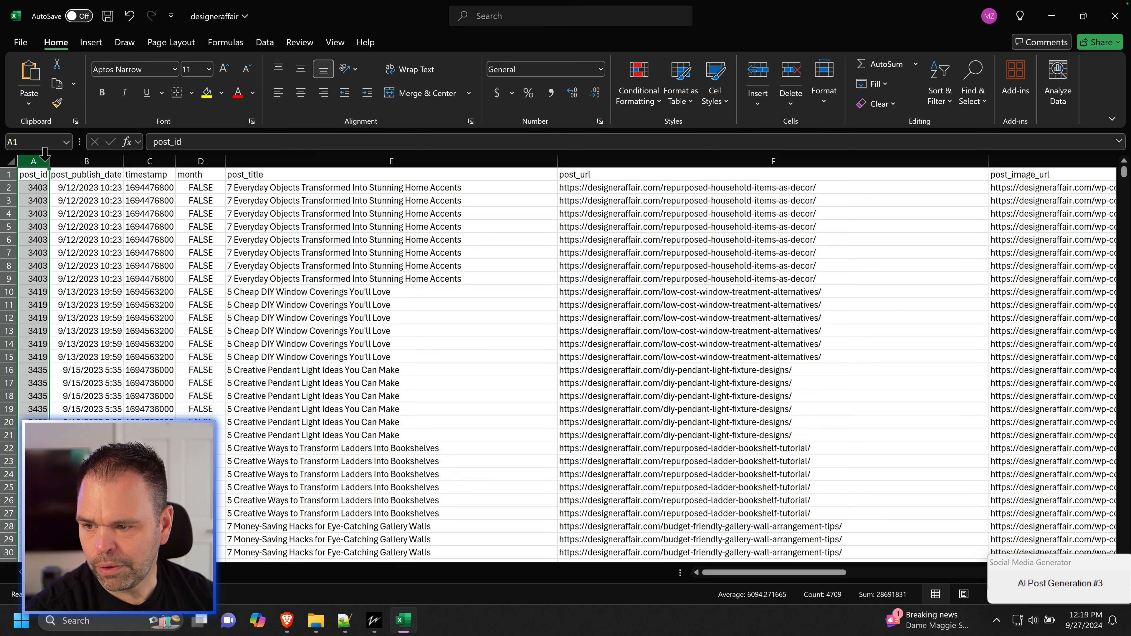
{"action": "left_click", "coordinate": [89, 161]}
{"action": "left_click", "coordinate": [201, 160]}
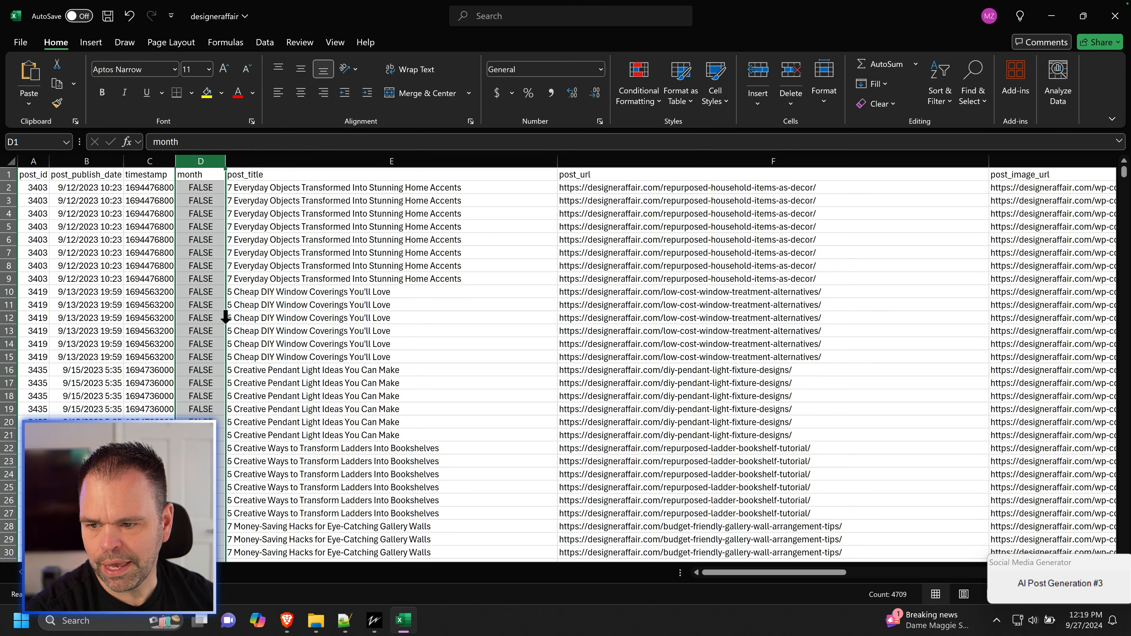
{"action": "scroll", "coordinate": [199, 330], "scroll_direction": "down", "scroll_amount": 13}
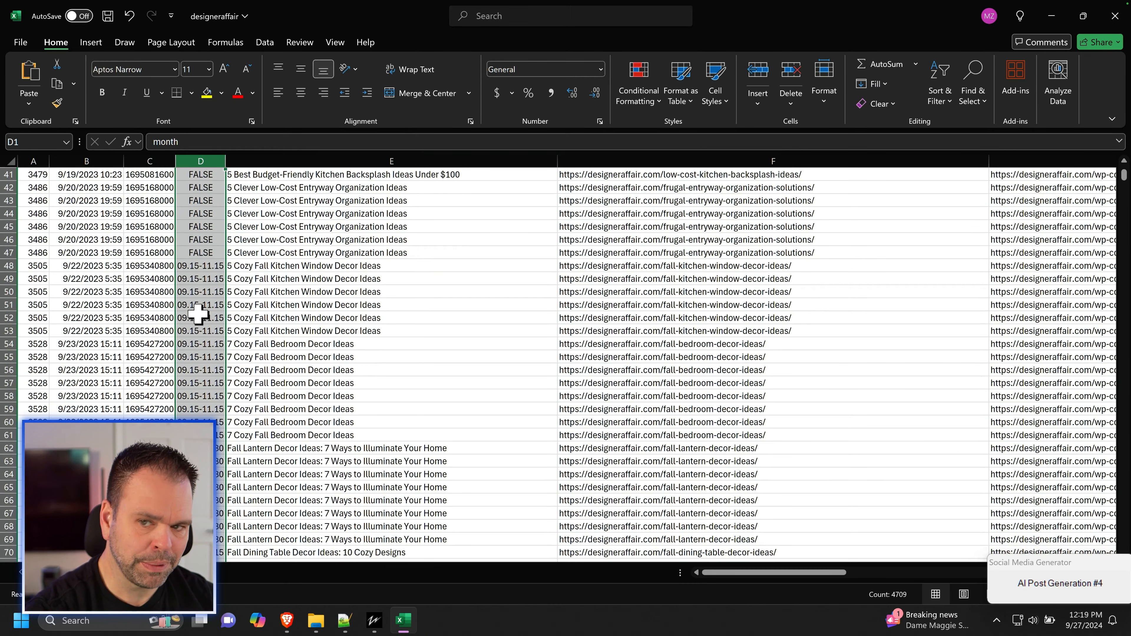
{"action": "left_click_drag", "start_coordinate": [247, 267], "coordinate": [67, 344]}
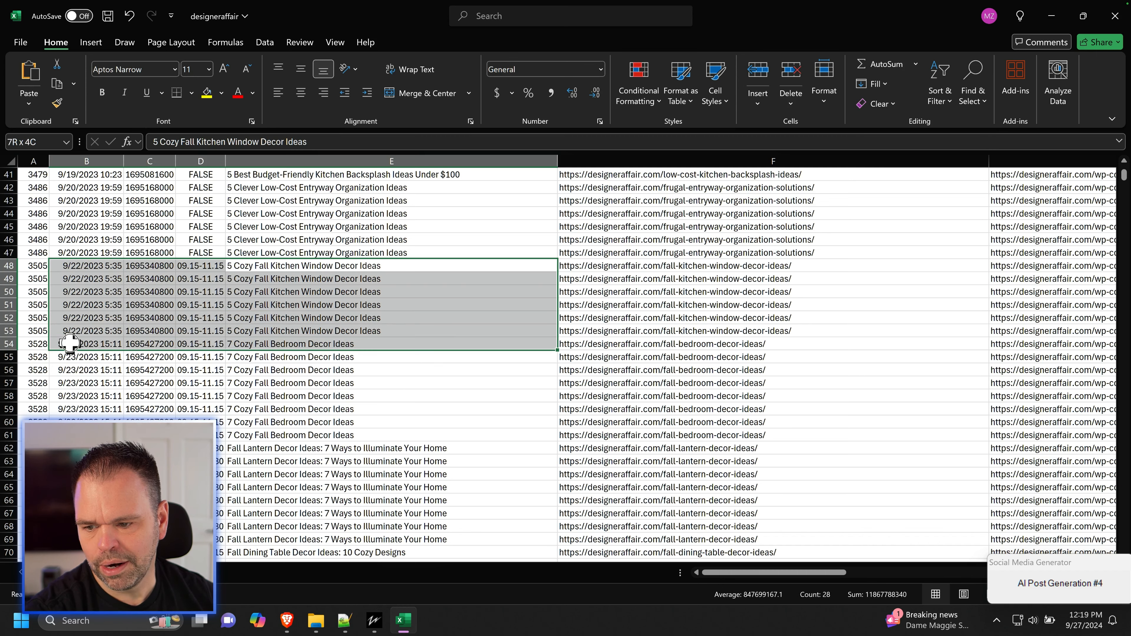
Step: Compare the month values of the Clever Low-Cost Entryway Organization rows with those of the fall posts
{"action": "scroll", "coordinate": [267, 312], "scroll_direction": "up", "scroll_amount": 2}
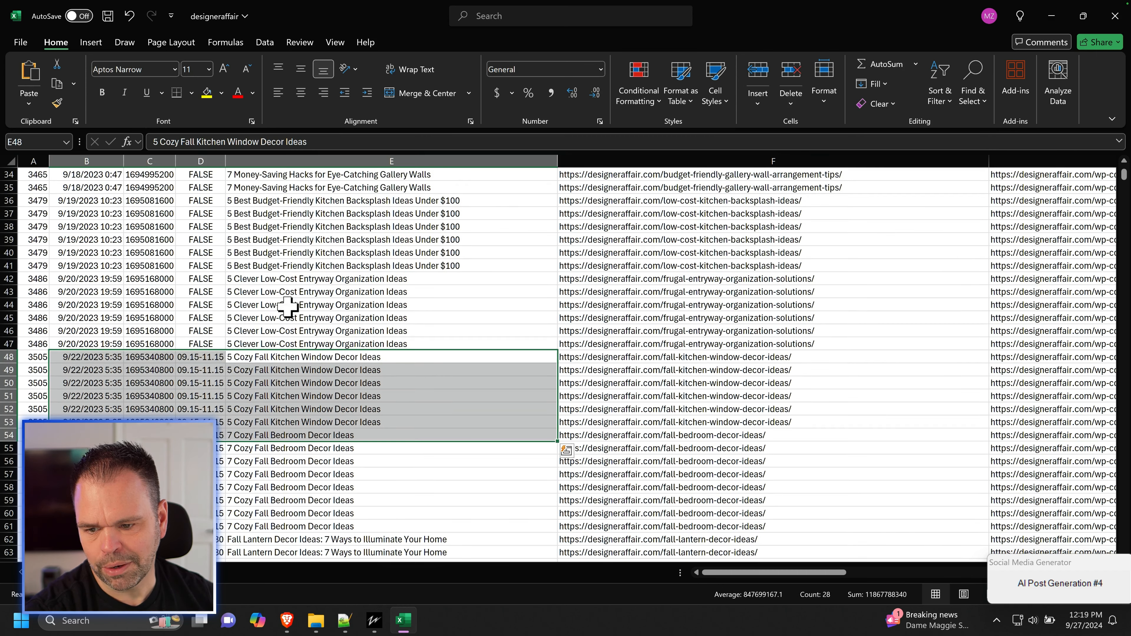
{"action": "left_click_drag", "start_coordinate": [268, 278], "coordinate": [207, 343]}
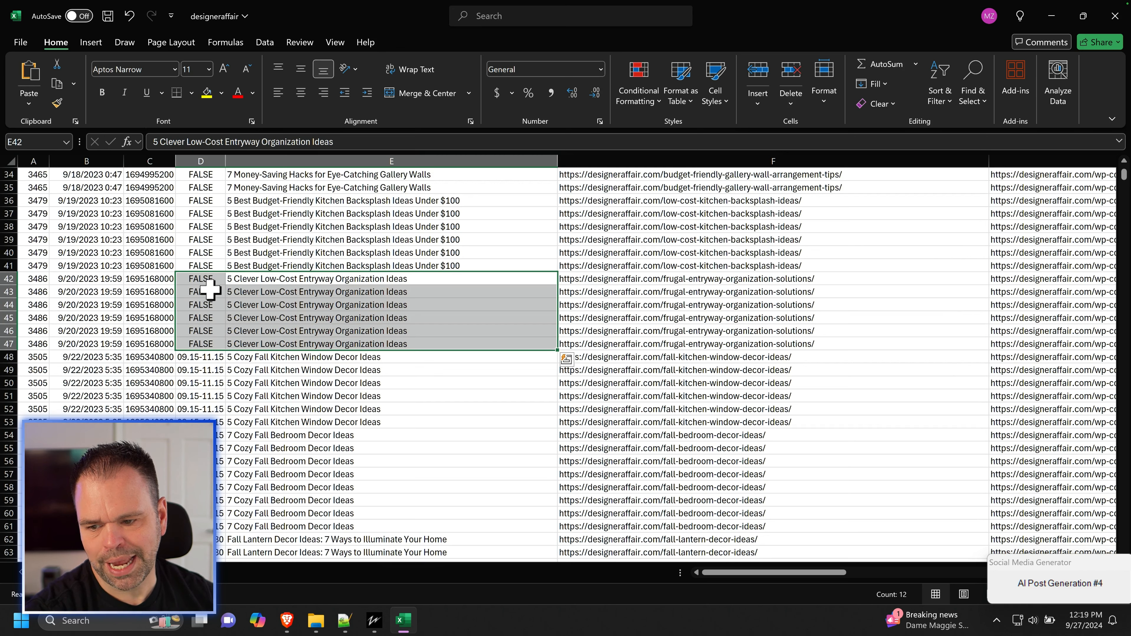
{"action": "left_click_drag", "start_coordinate": [198, 280], "coordinate": [206, 346]}
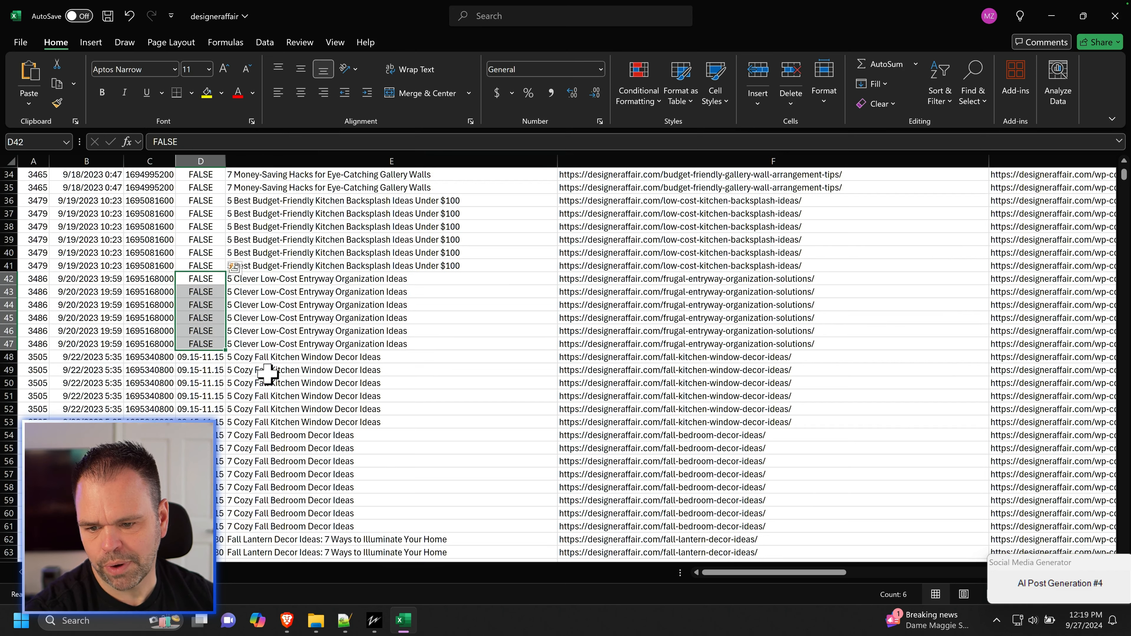
Step: Find the Easter Egg Hunt rows among the seasonal posts and examine their month date range
{"action": "scroll", "coordinate": [267, 369], "scroll_direction": "down", "scroll_amount": 15}
{"action": "scroll", "coordinate": [277, 367], "scroll_direction": "down", "scroll_amount": 10}
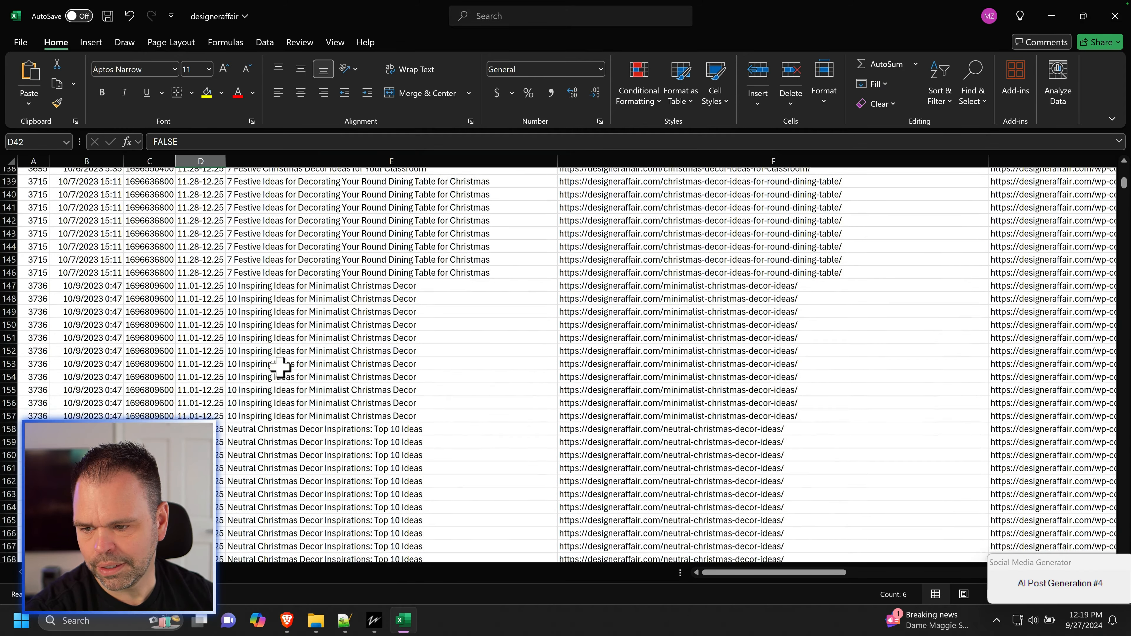
{"action": "scroll", "coordinate": [280, 368], "scroll_direction": "up", "scroll_amount": 8}
{"action": "scroll", "coordinate": [280, 367], "scroll_direction": "up", "scroll_amount": 3}
{"action": "left_click_drag", "start_coordinate": [192, 270], "coordinate": [399, 378]}
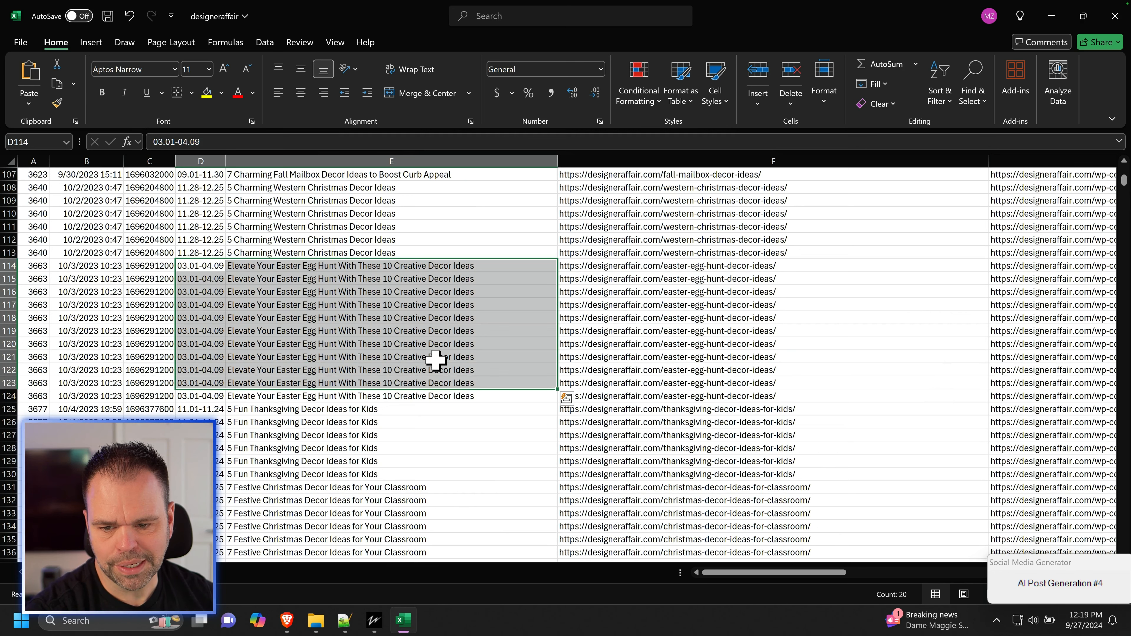
{"action": "left_click", "coordinate": [192, 267]}
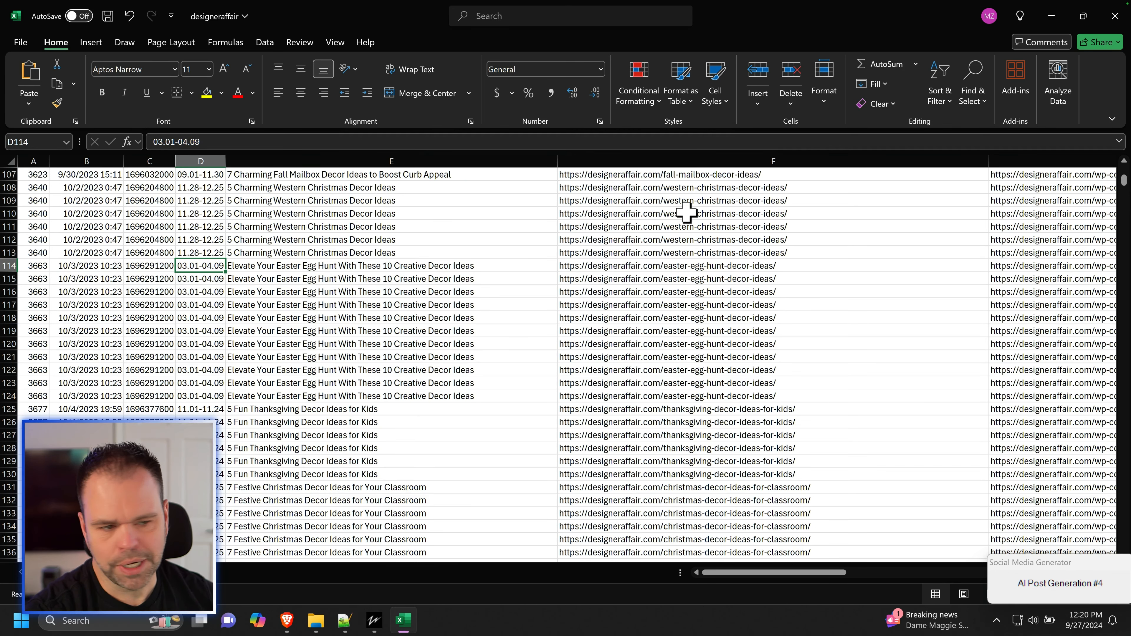
Step: Close the designeraffair CSV without saving, open designeraffair_complete, and examine its publish date, category and social schedule date columns
{"action": "left_click", "coordinate": [1117, 13]}
{"action": "left_click", "coordinate": [615, 406]}
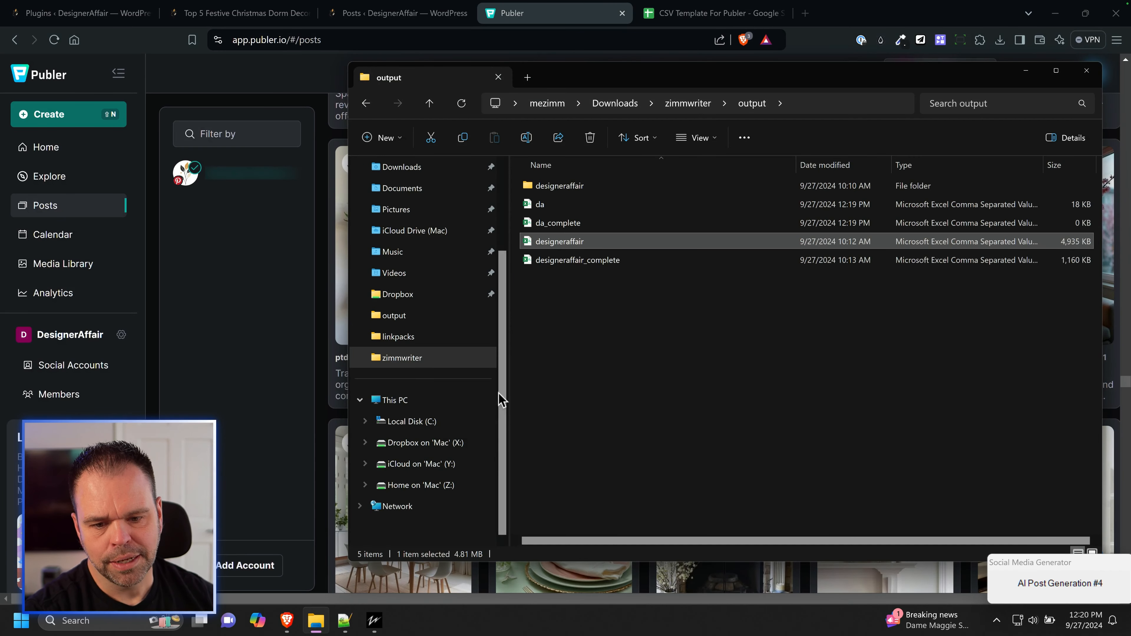
{"action": "double_click", "coordinate": [596, 261]}
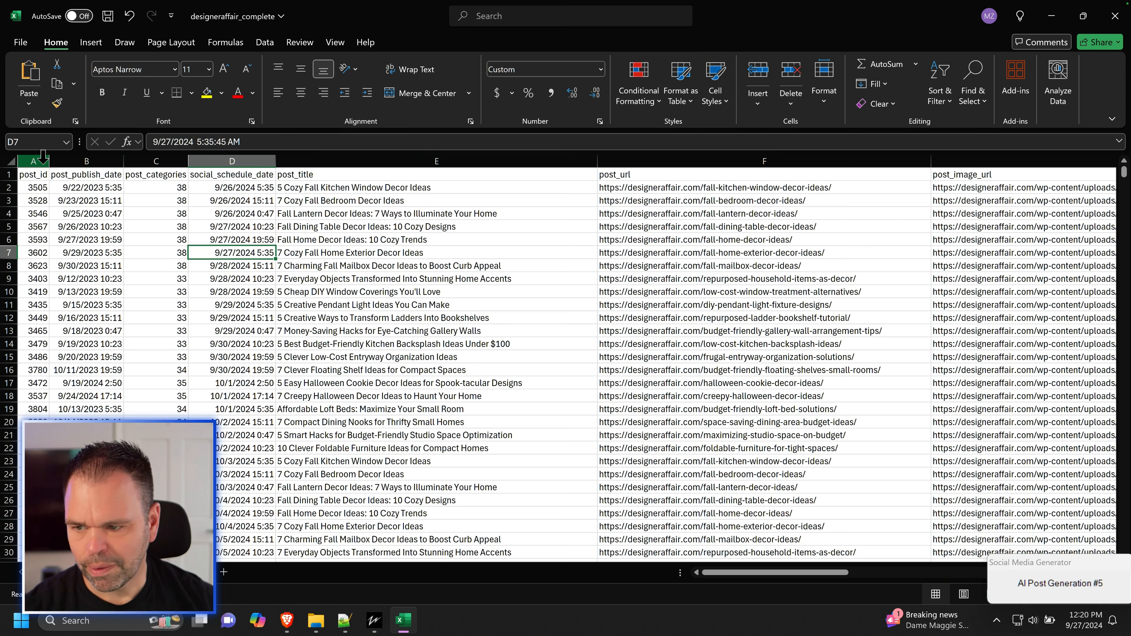
{"action": "left_click", "coordinate": [85, 160]}
{"action": "left_click", "coordinate": [165, 160]}
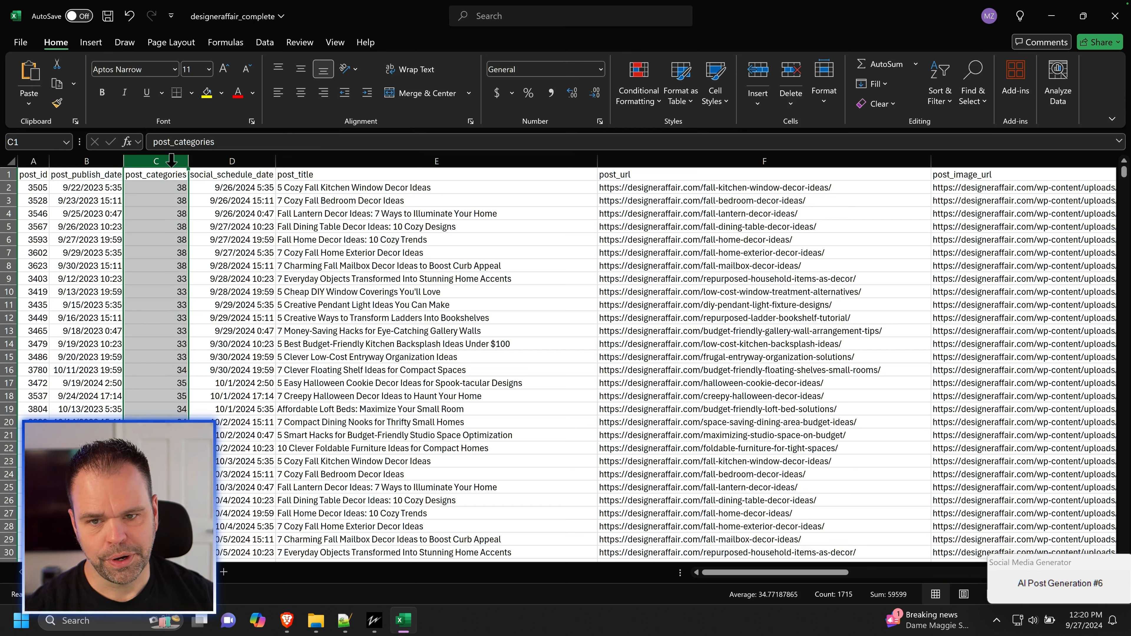
{"action": "left_click", "coordinate": [219, 161]}
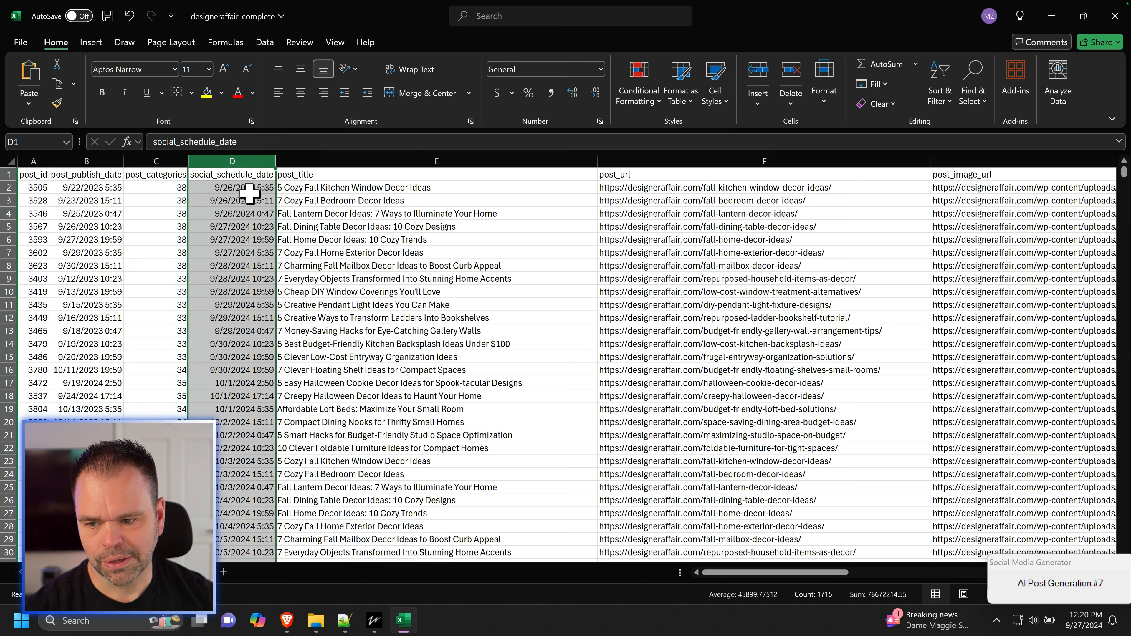
{"action": "left_click_drag", "start_coordinate": [239, 187], "coordinate": [263, 456]}
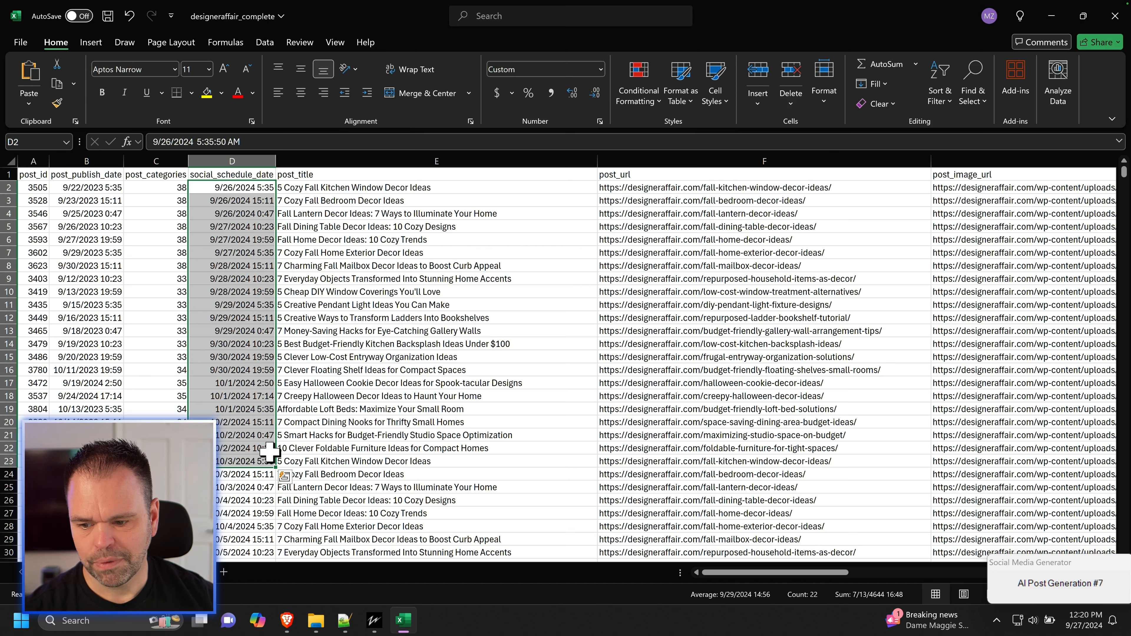
Step: Review the post title, post URL, image URL, social media title and social media text columns of designeraffair_complete
{"action": "left_click", "coordinate": [415, 159]}
{"action": "left_click", "coordinate": [666, 161]}
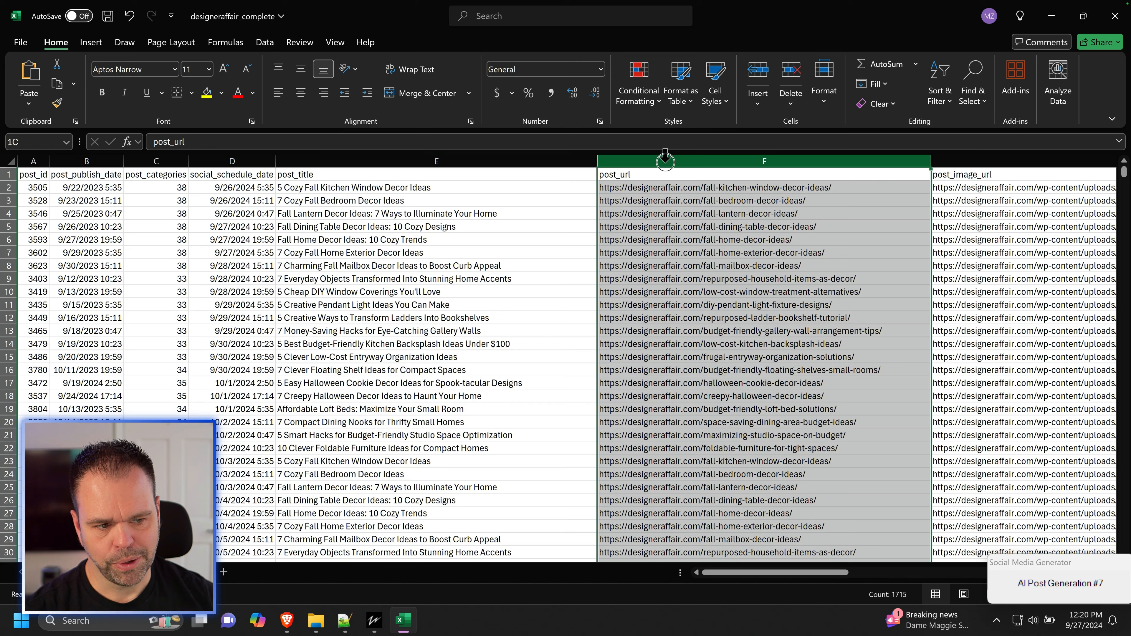
{"action": "left_click_drag", "start_coordinate": [720, 575], "coordinate": [821, 575]}
{"action": "left_click", "coordinate": [431, 158]}
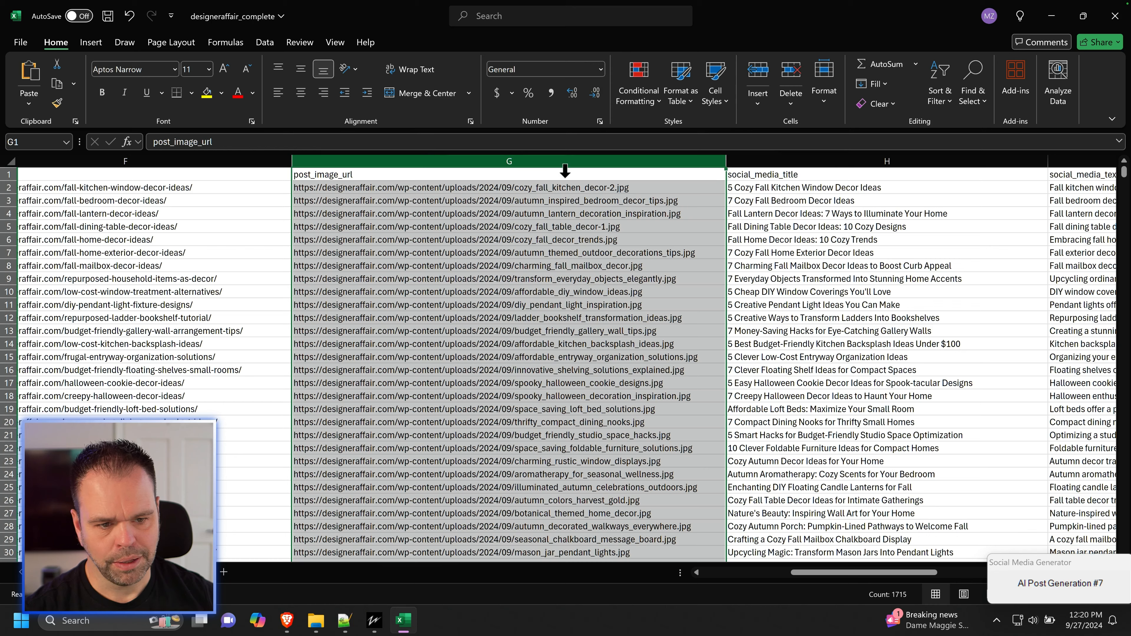
{"action": "left_click", "coordinate": [828, 161]}
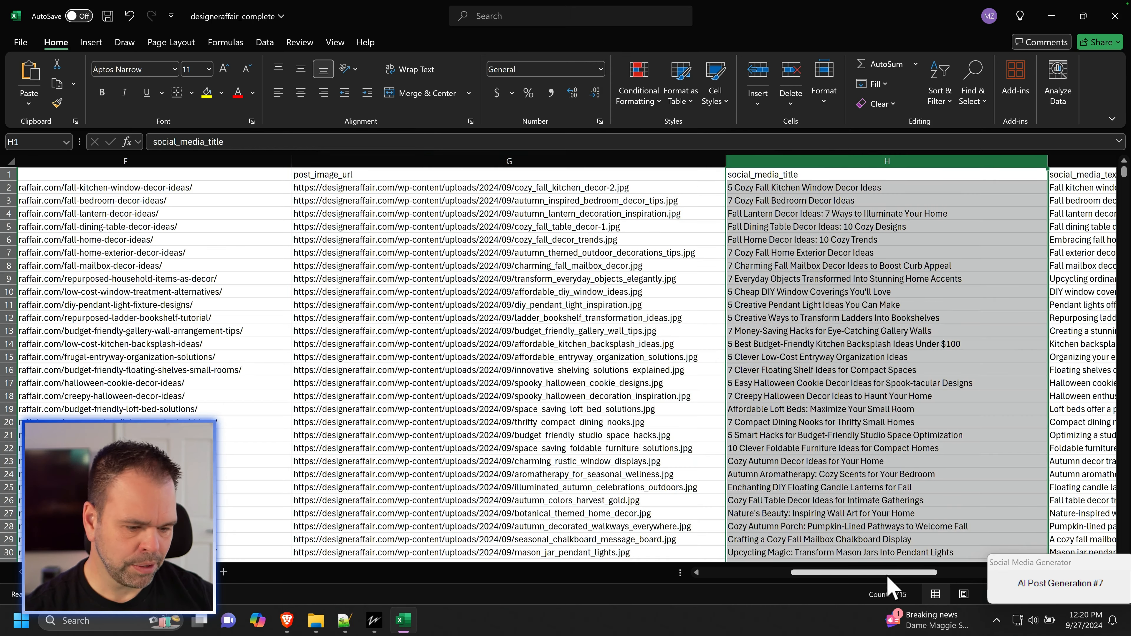
{"action": "left_click_drag", "start_coordinate": [886, 575], "coordinate": [947, 575]}
{"action": "left_click", "coordinate": [633, 163]}
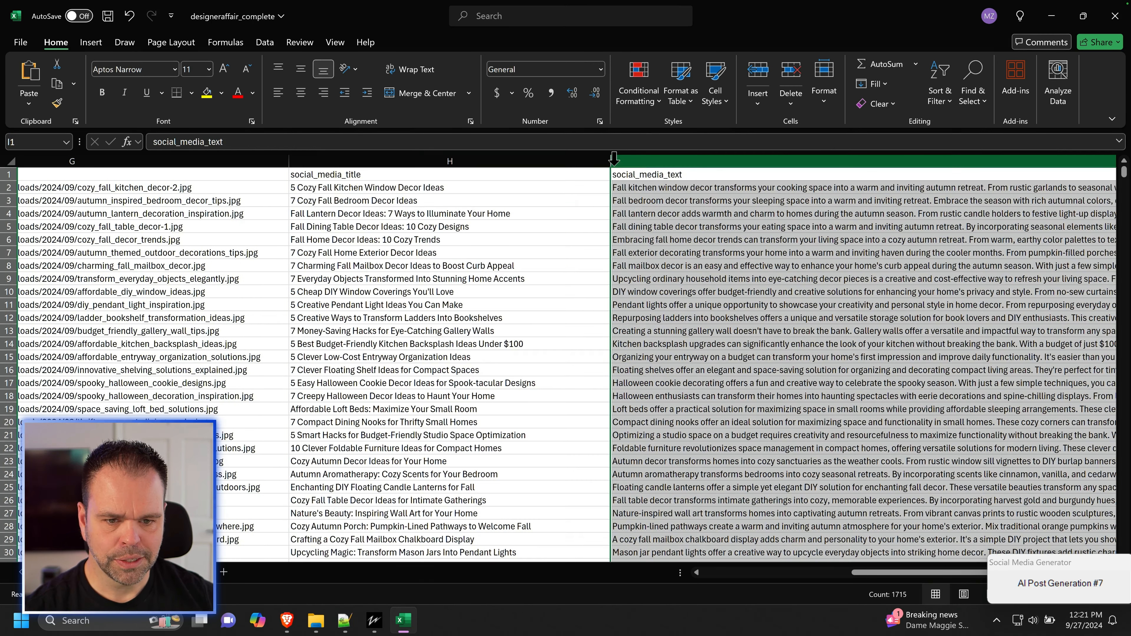
{"action": "left_click", "coordinate": [733, 573]}
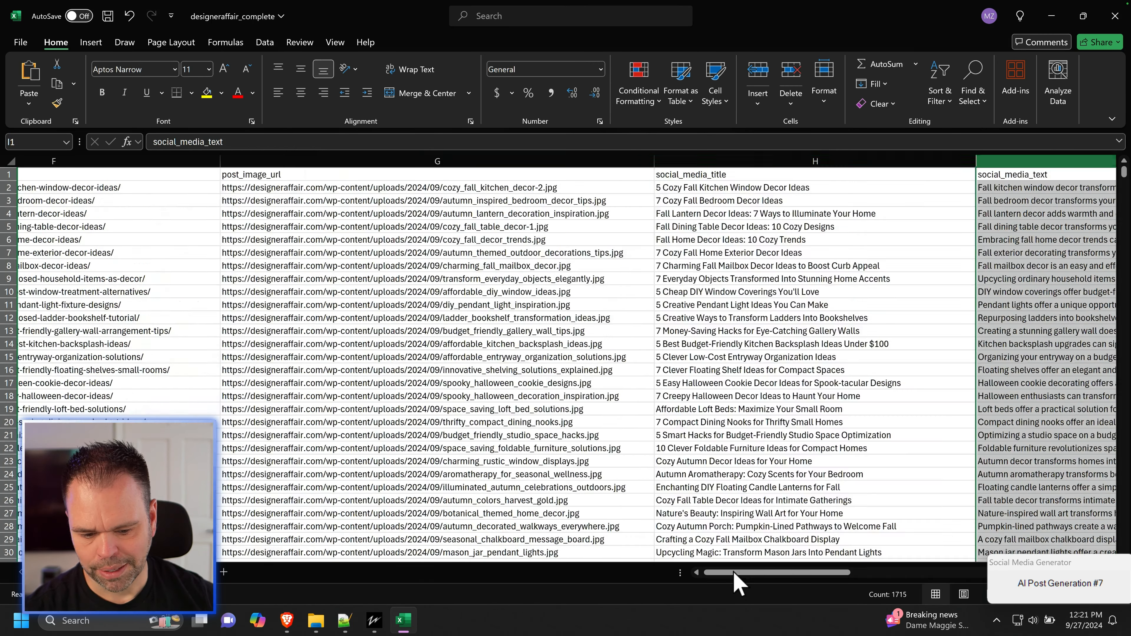
Step: Switch to Publer, create a new post, and open the bulk import of posts from a CSV file
{"action": "left_click", "coordinate": [287, 621]}
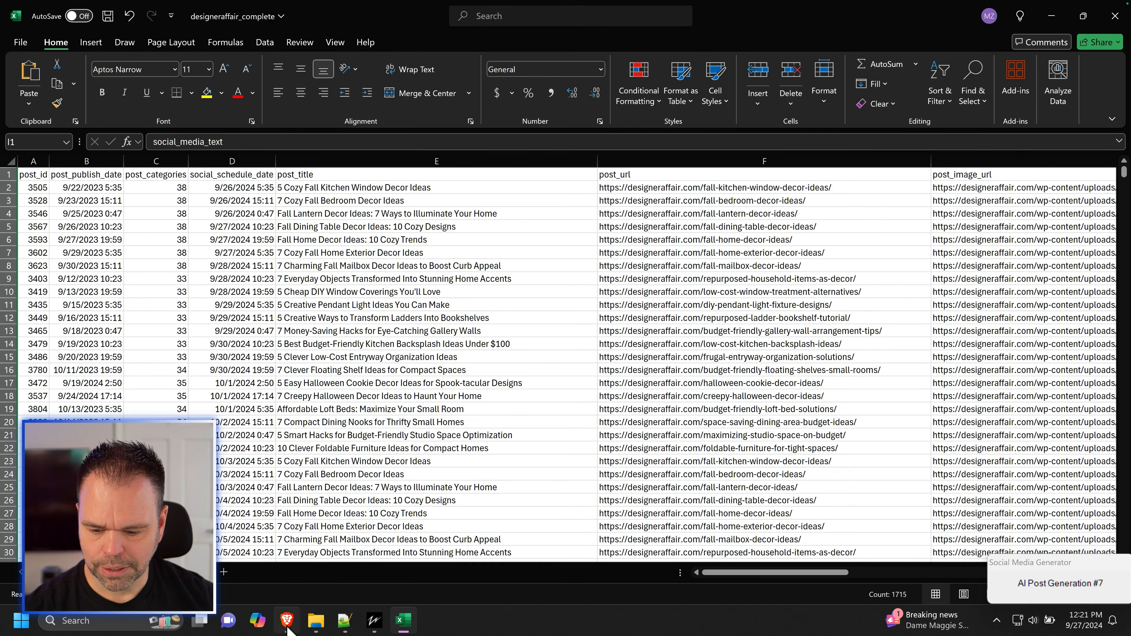
{"action": "left_click", "coordinate": [79, 116]}
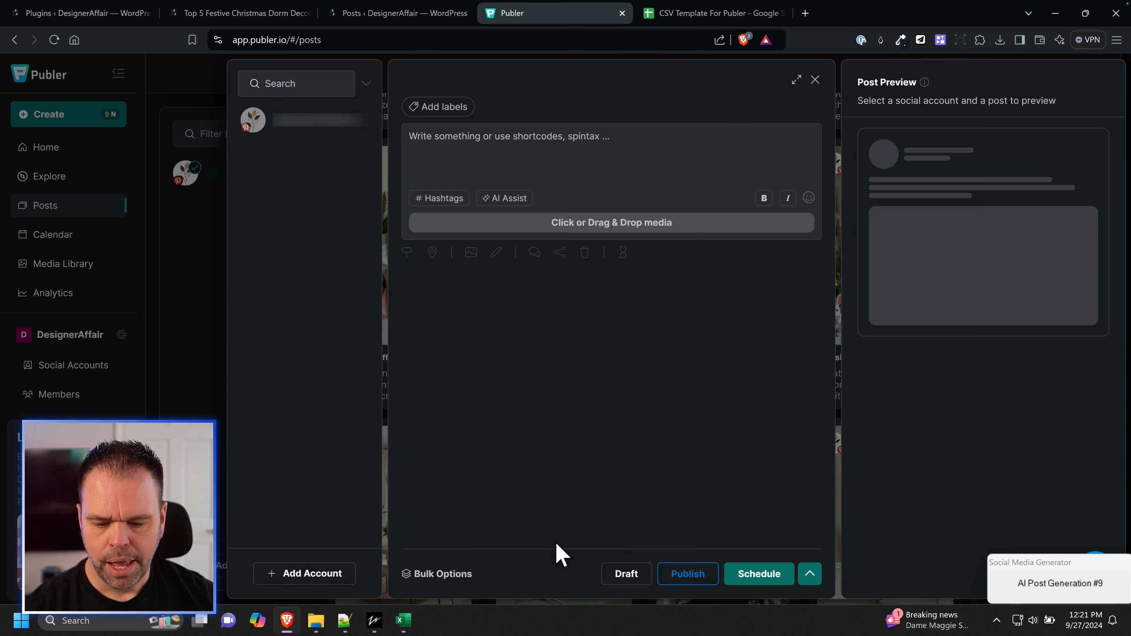
{"action": "left_click", "coordinate": [452, 575]}
{"action": "left_click", "coordinate": [452, 548]}
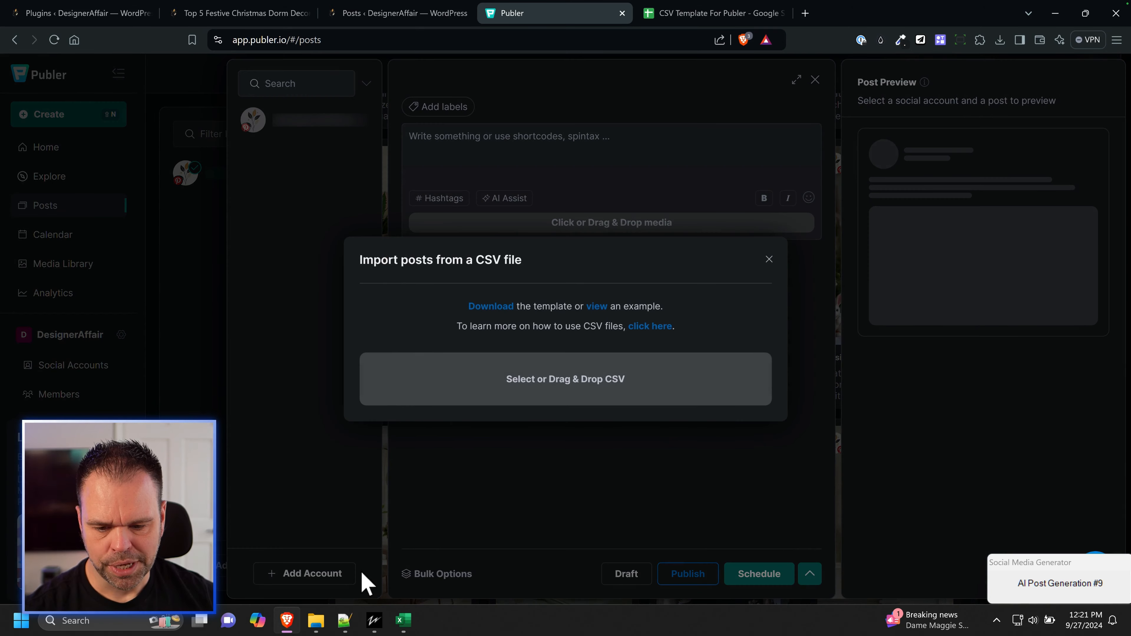
Step: Bring the File Explorer output folder in front of Publer's CSV import dialog and move its window to show the file details
{"action": "key", "text": "super+e"}
{"action": "left_click_drag", "start_coordinate": [607, 76], "coordinate": [930, 53]}
{"action": "mouse_move", "coordinate": [904, 243]}
{"action": "left_mouse_down"}
{"action": "mouse_move", "coordinate": [935, 253]}
{"action": "mouse_move", "coordinate": [608, 356]}
{"action": "mouse_move", "coordinate": [586, 379]}
{"action": "mouse_move", "coordinate": [886, 221]}
{"action": "mouse_move", "coordinate": [895, 246]}
{"action": "left_mouse_up"}
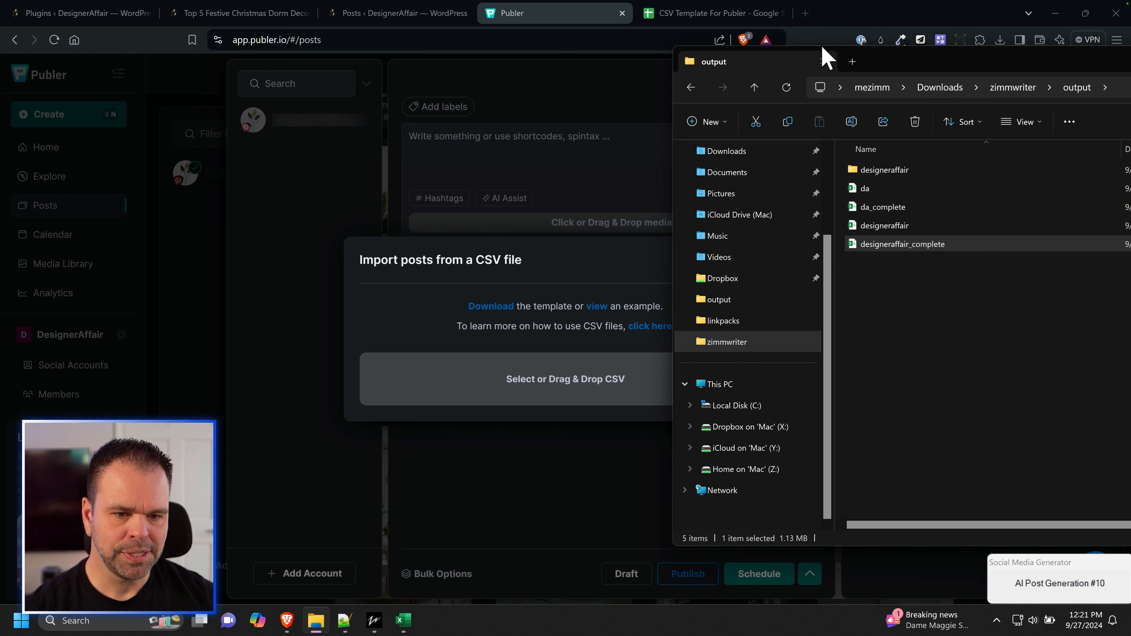
{"action": "left_click_drag", "start_coordinate": [896, 55], "coordinate": [614, 64]}
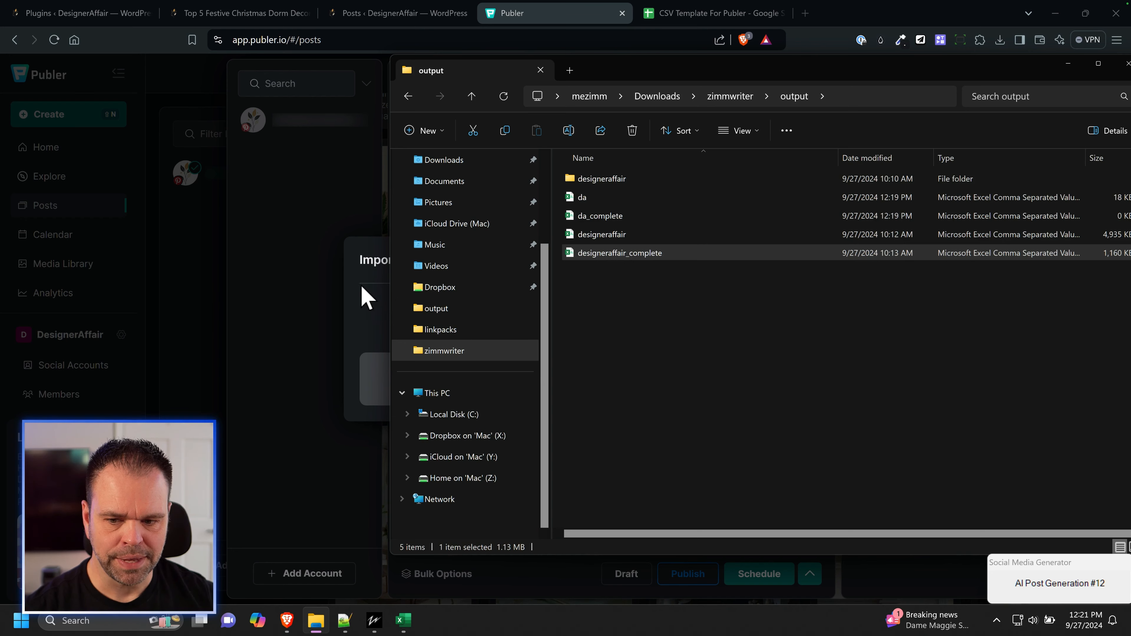
Step: Bring Publer back to the front, close its CSV import dialog and reopen it from the bulk options
{"action": "left_click", "coordinate": [367, 298]}
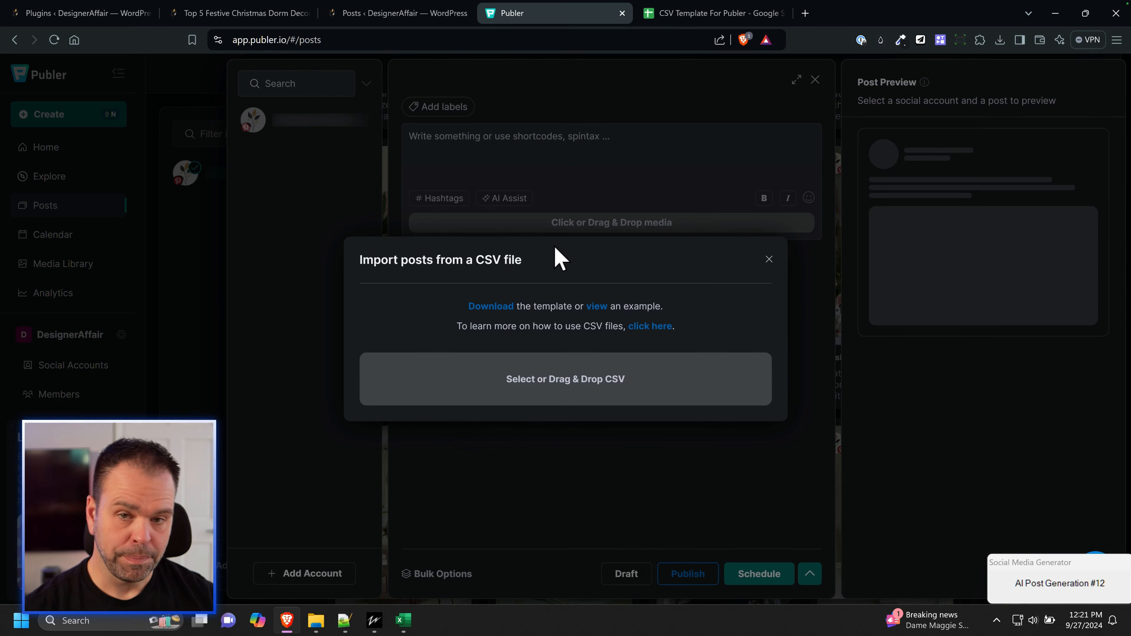
{"action": "left_click", "coordinate": [768, 262]}
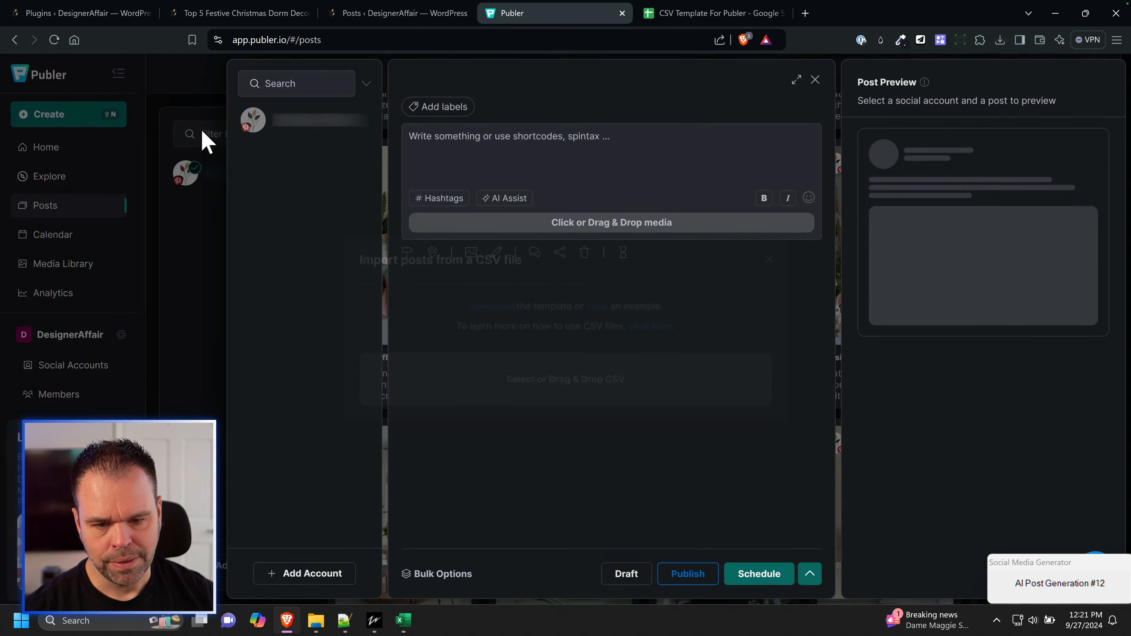
{"action": "left_click", "coordinate": [430, 575]}
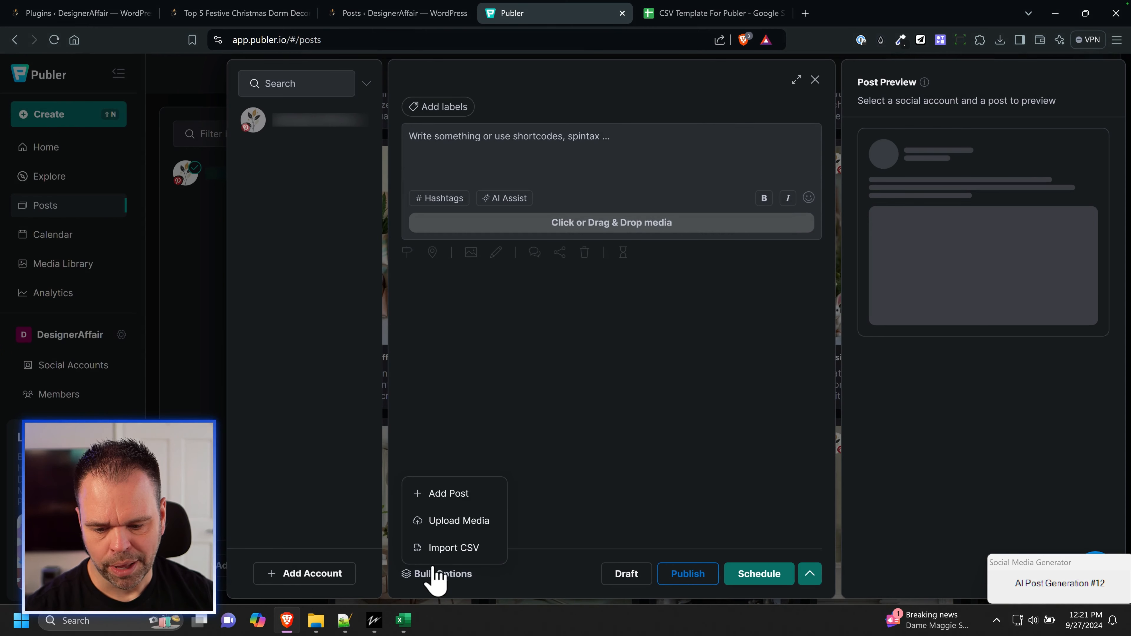
{"action": "left_click", "coordinate": [466, 547]}
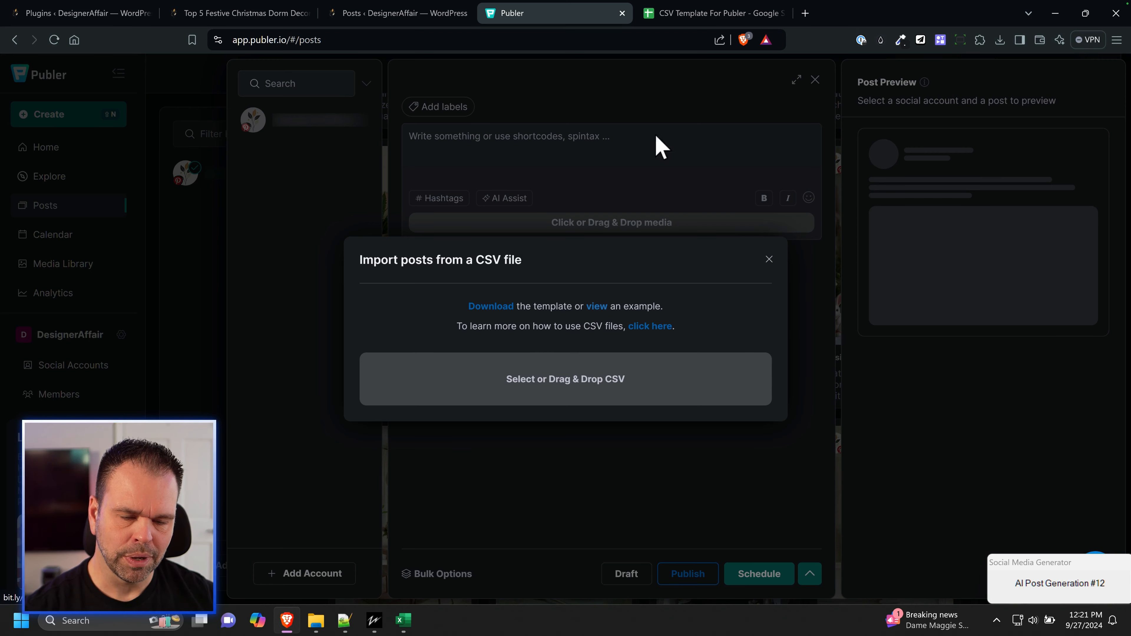
Step: Make an editable copy of the CSV Template For Publer spreadsheet and close the original view-only template
{"action": "left_click", "coordinate": [693, 20]}
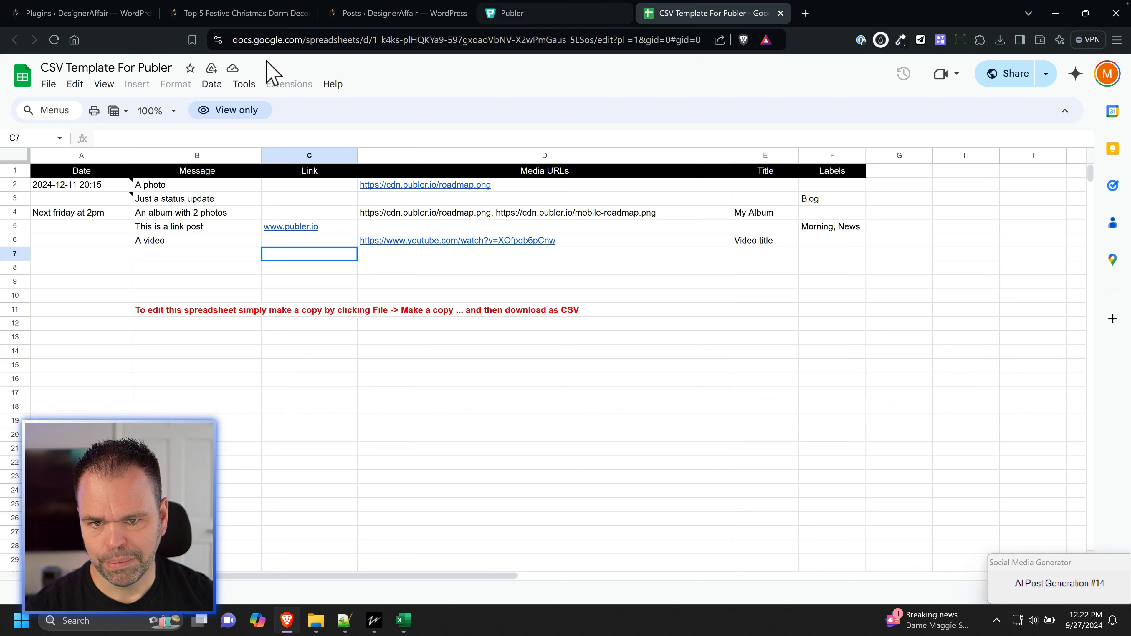
{"action": "left_click", "coordinate": [52, 84]}
{"action": "left_click", "coordinate": [71, 170]}
{"action": "left_click", "coordinate": [647, 409]}
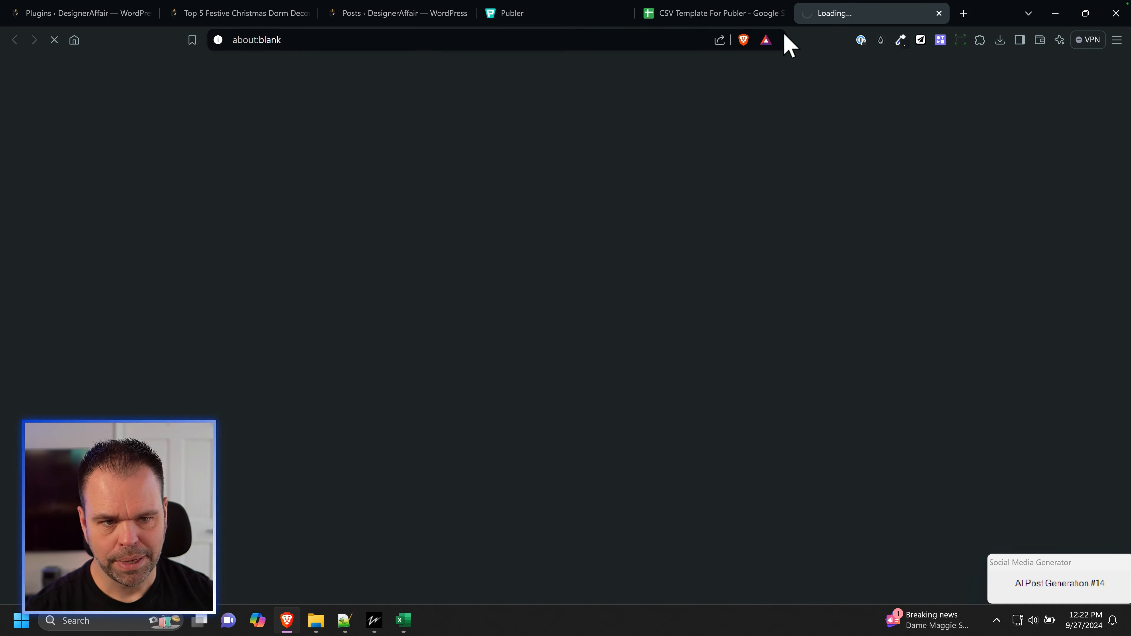
{"action": "left_click", "coordinate": [781, 14]}
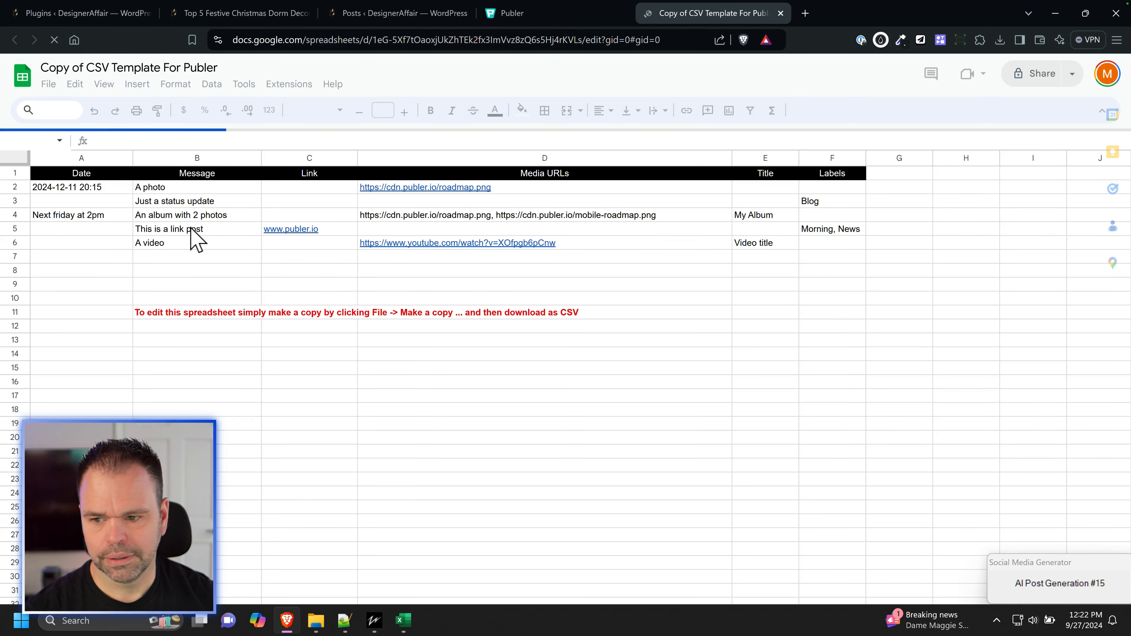
Step: Switch to designeraffair_complete, select the social_schedule_date values D2:D9, and return to the template copy
{"action": "left_click", "coordinate": [406, 624]}
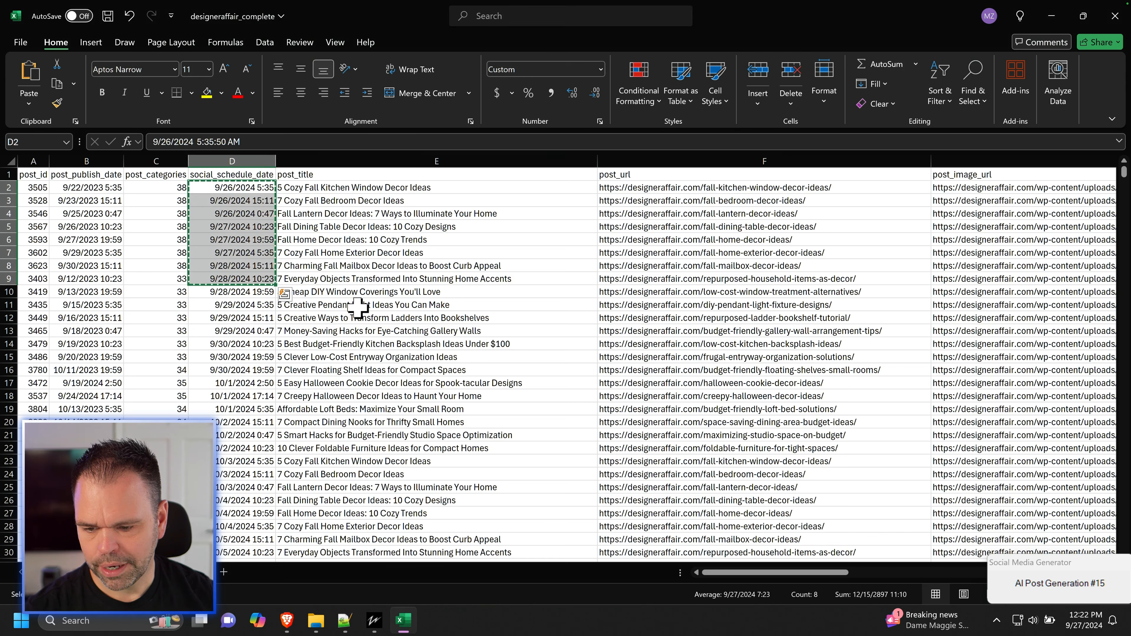
{"action": "left_click_drag", "start_coordinate": [240, 188], "coordinate": [256, 279]}
{"action": "key", "text": "alt+Tab"}
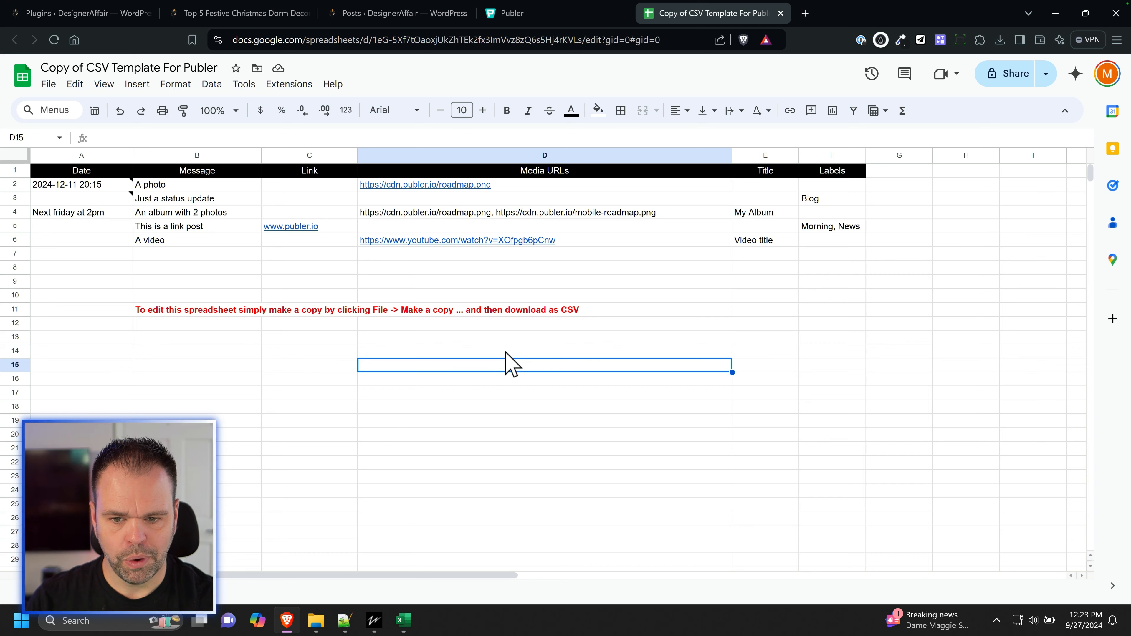
Step: In Publer, close the CSV import dialog and the new post, and open the Pinterest account's settings from Social Accounts
{"action": "left_click", "coordinate": [543, 14]}
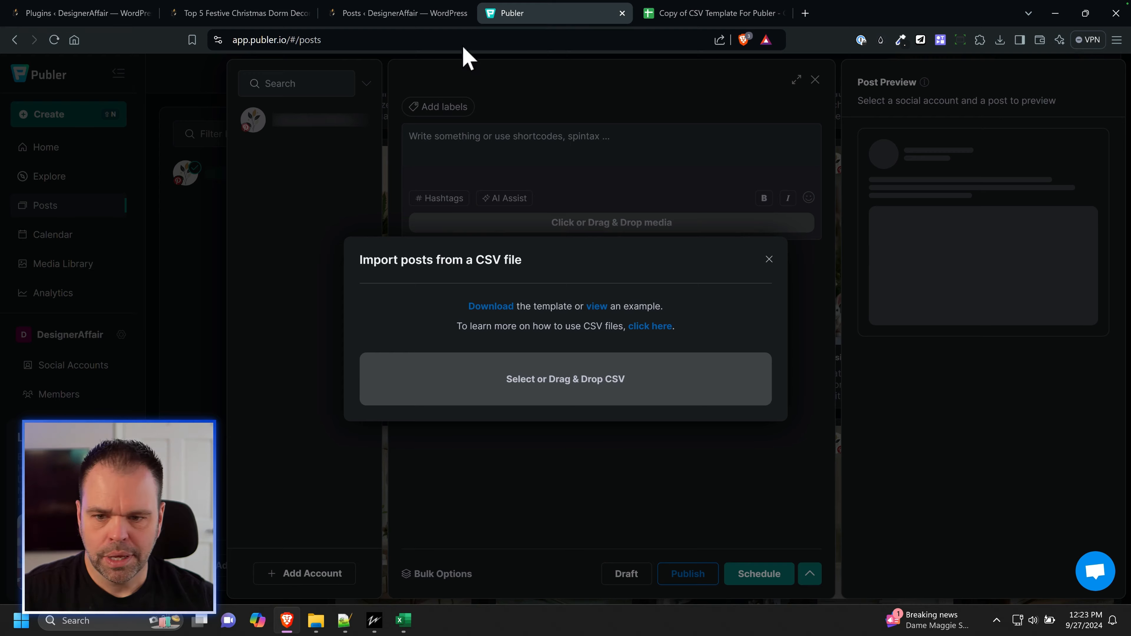
{"action": "left_click", "coordinate": [769, 257]}
{"action": "left_click", "coordinate": [815, 80]}
{"action": "left_click", "coordinate": [73, 365]}
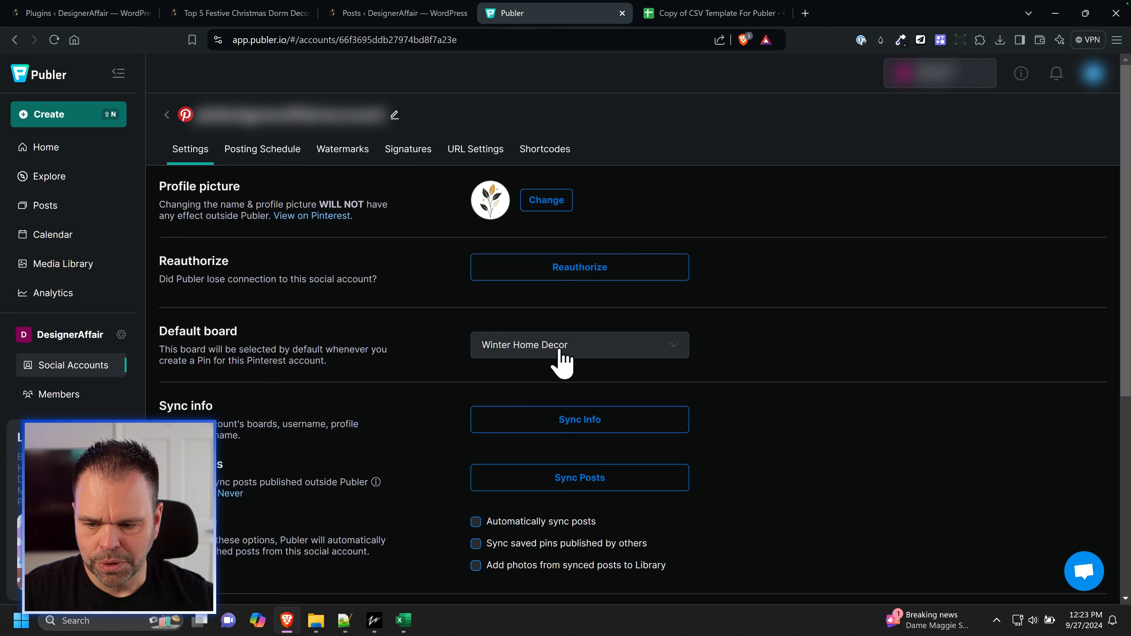
Step: Review the boards available as the Pinterest account's default board, and check the first post's category in designeraffair_complete
{"action": "left_click", "coordinate": [542, 349]}
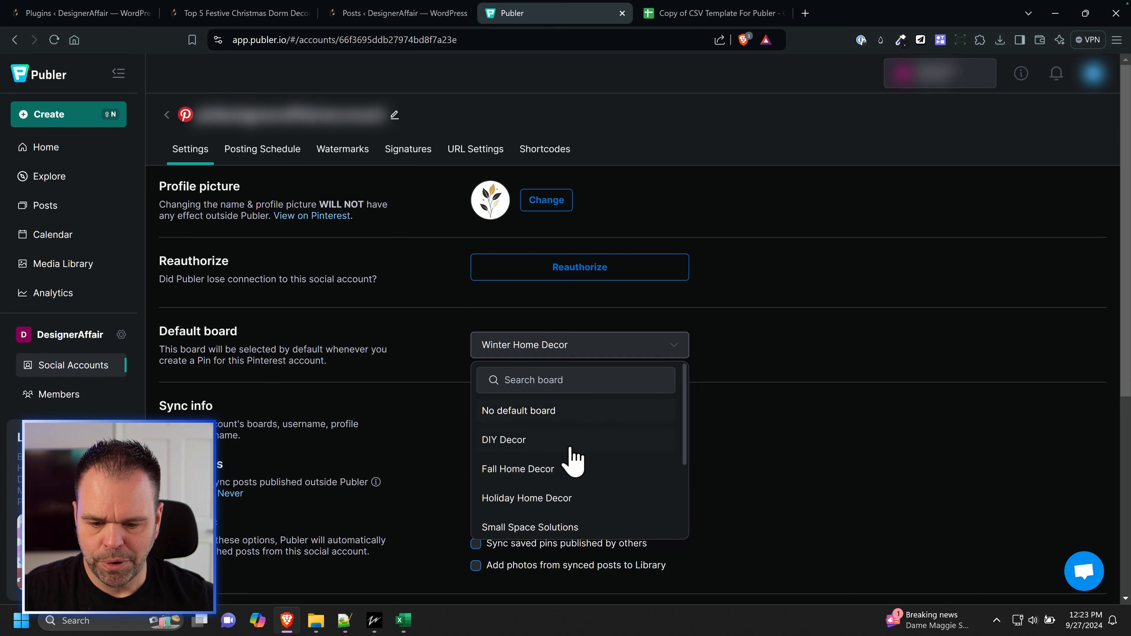
{"action": "scroll", "coordinate": [578, 459], "scroll_direction": "down", "scroll_amount": 3}
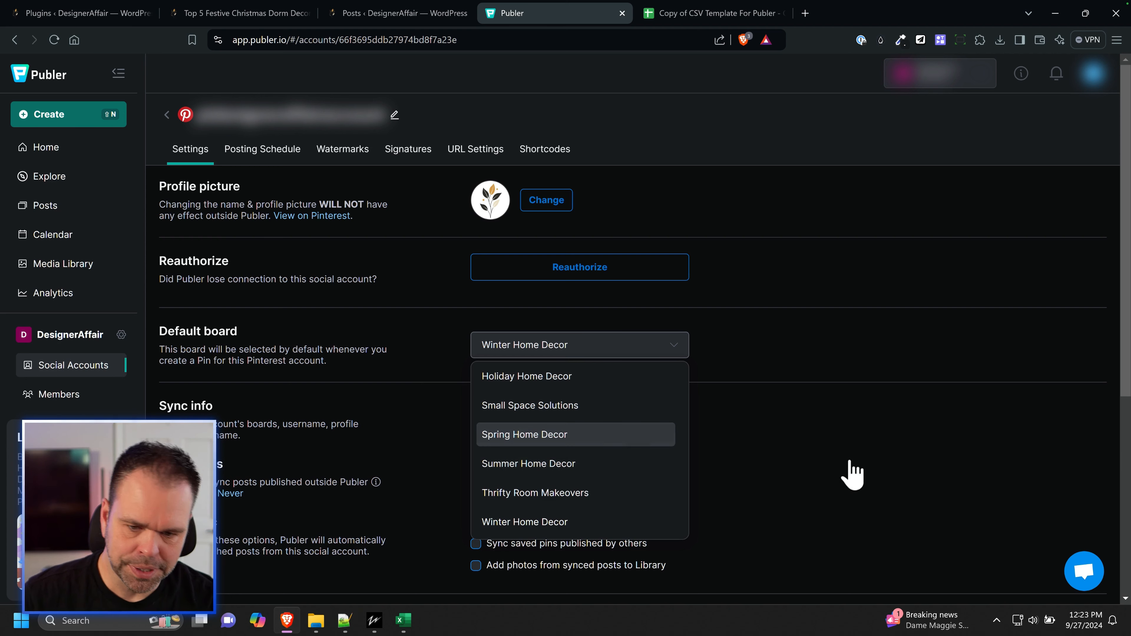
{"action": "left_click", "coordinate": [734, 361]}
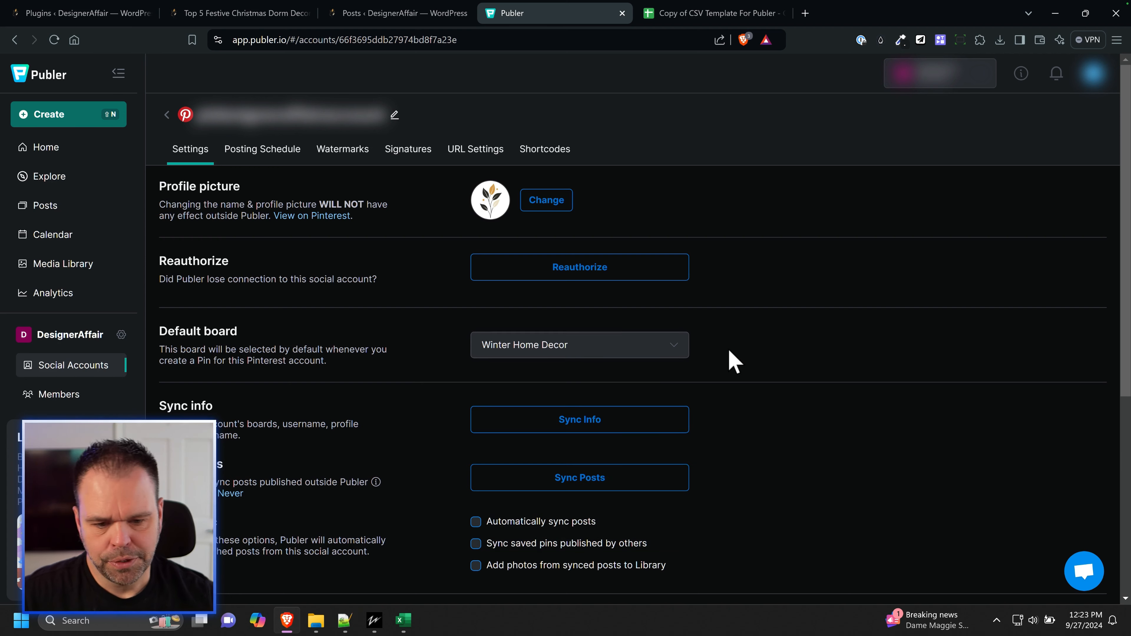
{"action": "left_click", "coordinate": [577, 352]}
{"action": "scroll", "coordinate": [583, 513], "scroll_direction": "up", "scroll_amount": 3}
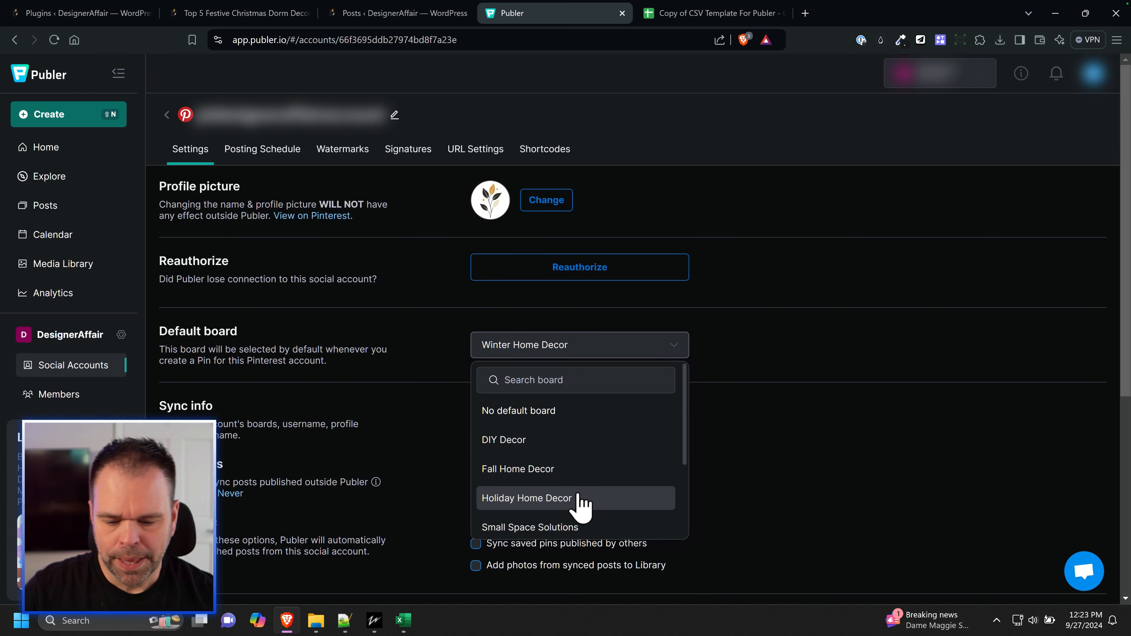
{"action": "left_click", "coordinate": [403, 620]}
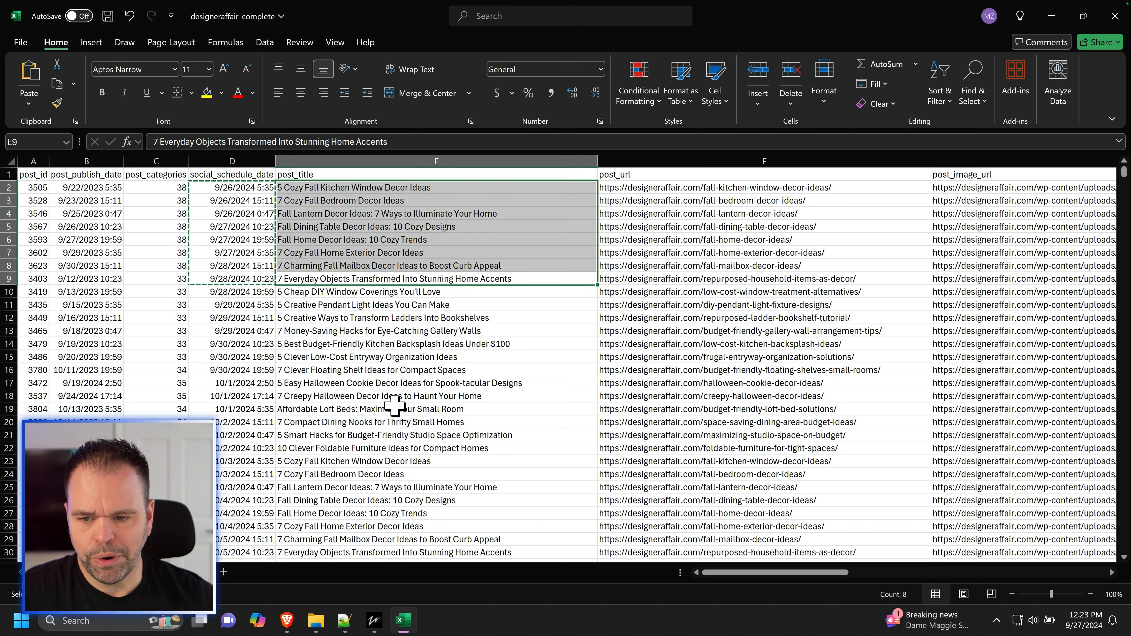
{"action": "left_click", "coordinate": [172, 189]}
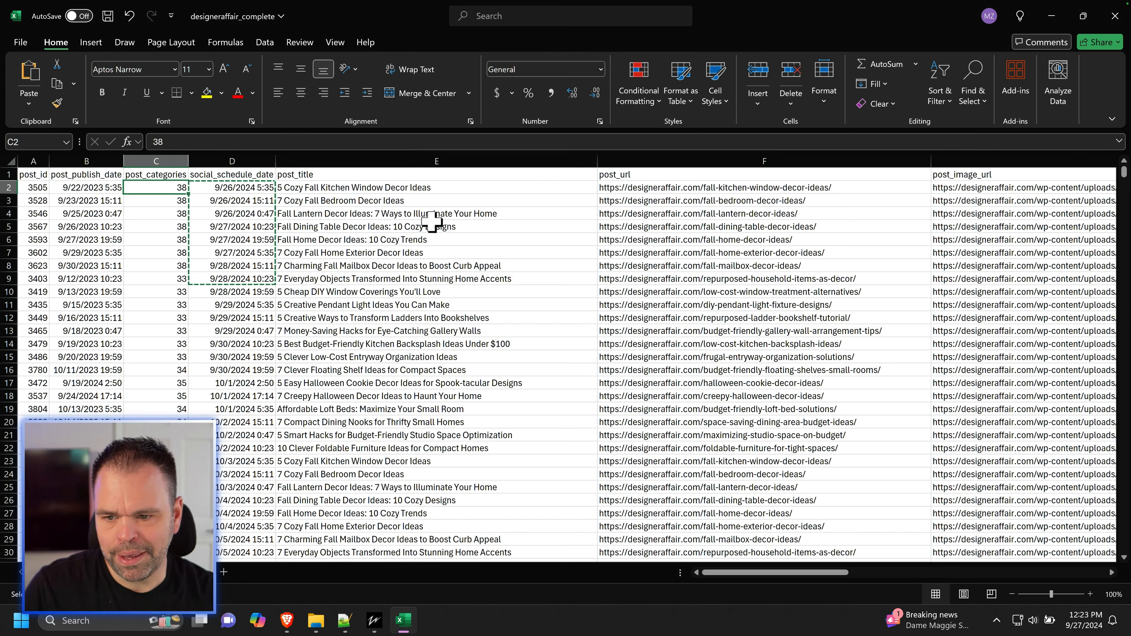
Step: Set Publer's default Pinterest board to Fall Home Decor, and open the bulk CSV import in a new post for that account
{"action": "left_click", "coordinate": [289, 621]}
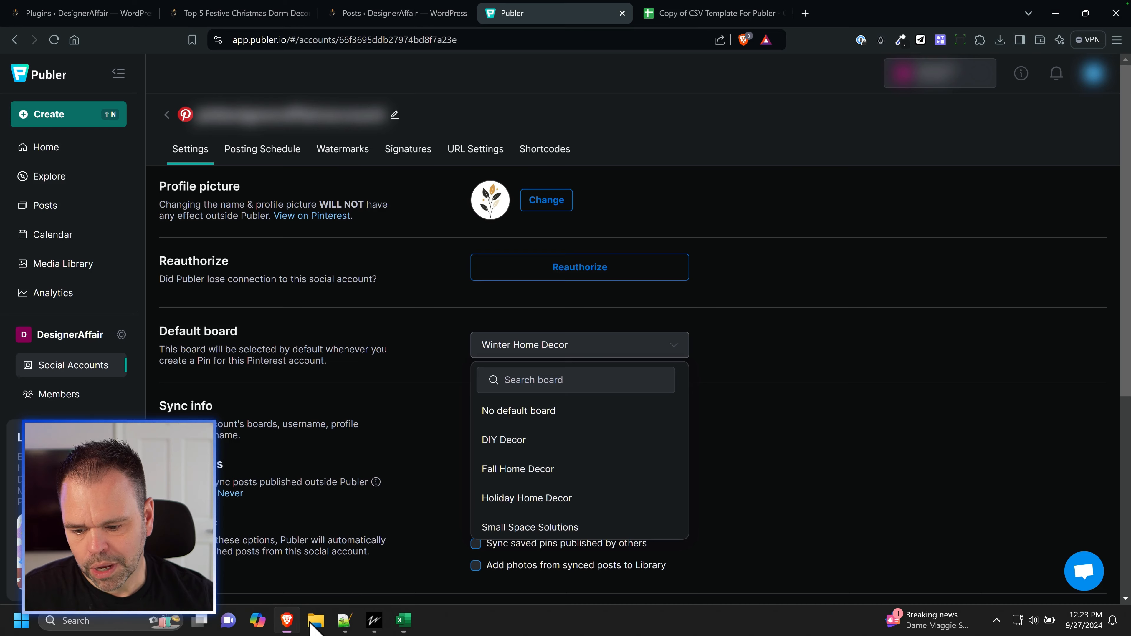
{"action": "left_click", "coordinate": [548, 473]}
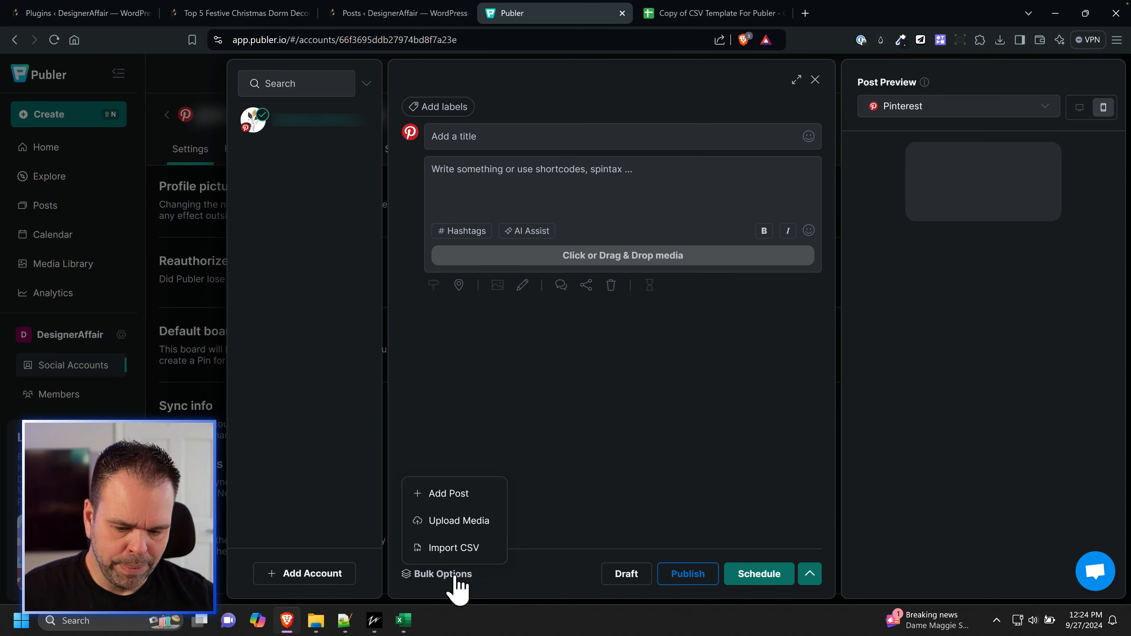
{"action": "left_click", "coordinate": [460, 548]}
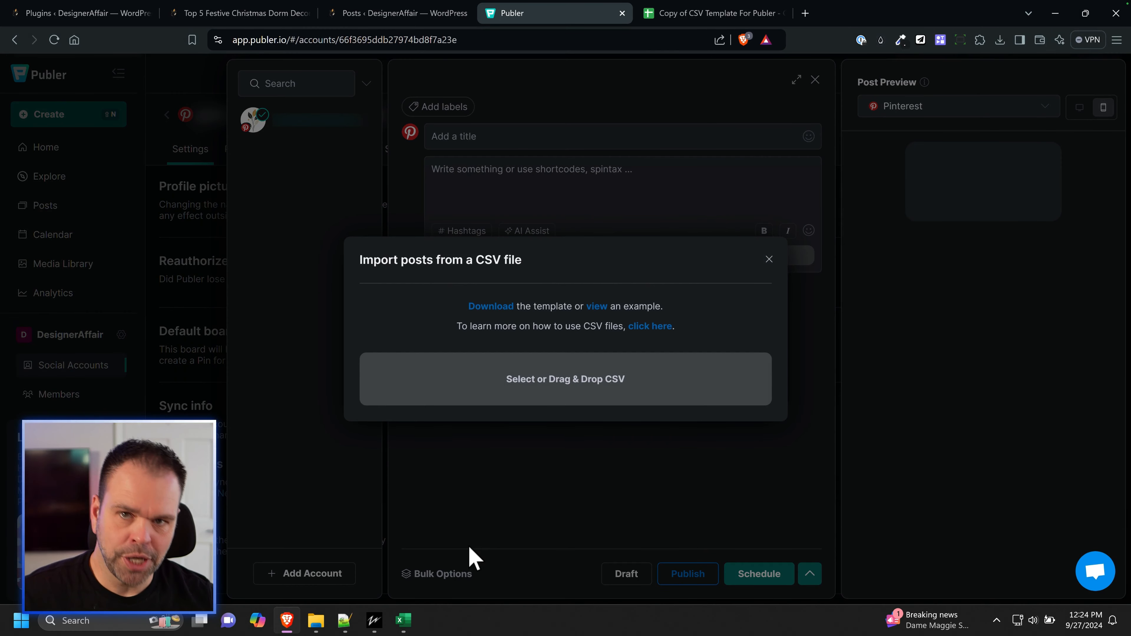
Step: Switch to designeraffair_complete in Excel and filter the post_categories column to show only category 38
{"action": "left_click", "coordinate": [403, 621]}
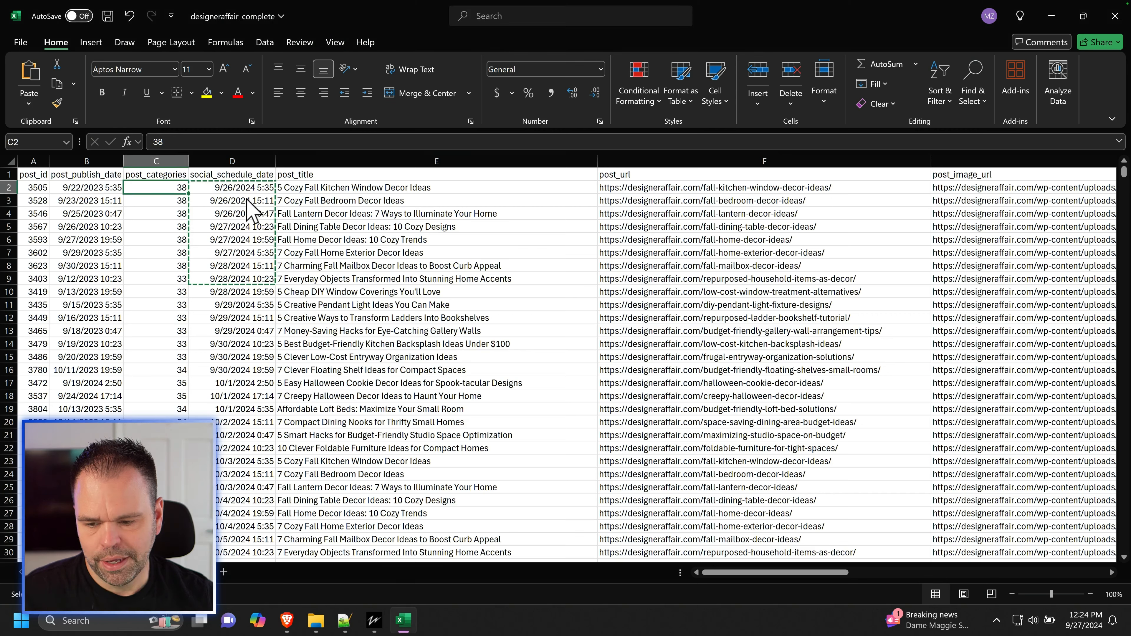
{"action": "left_click", "coordinate": [155, 161]}
{"action": "left_click", "coordinate": [265, 42]}
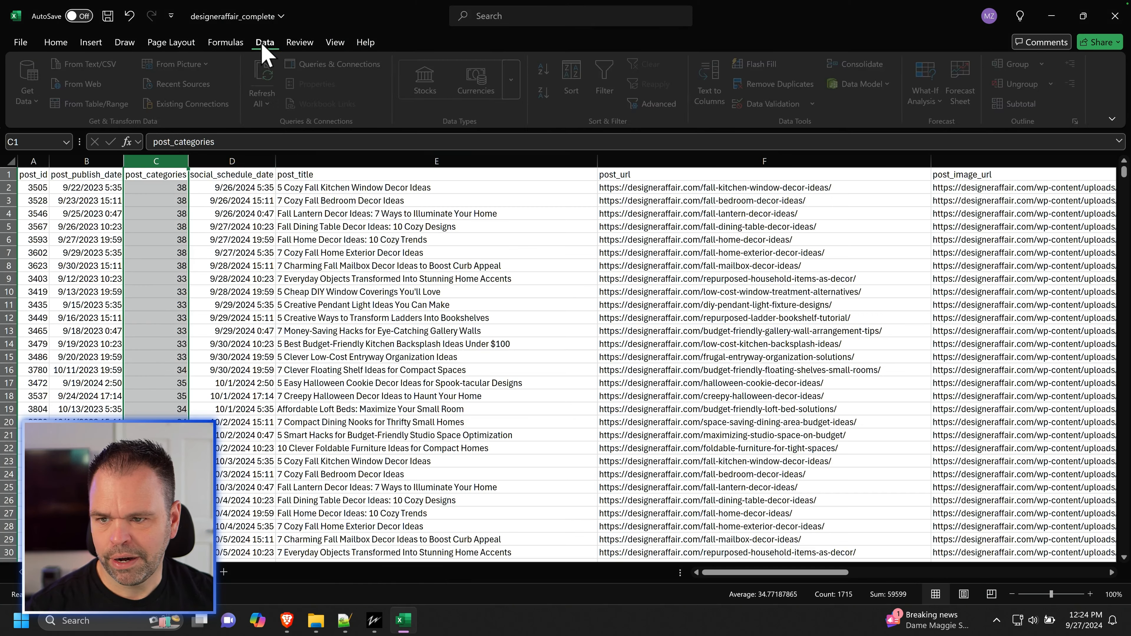
{"action": "left_click", "coordinate": [606, 84]}
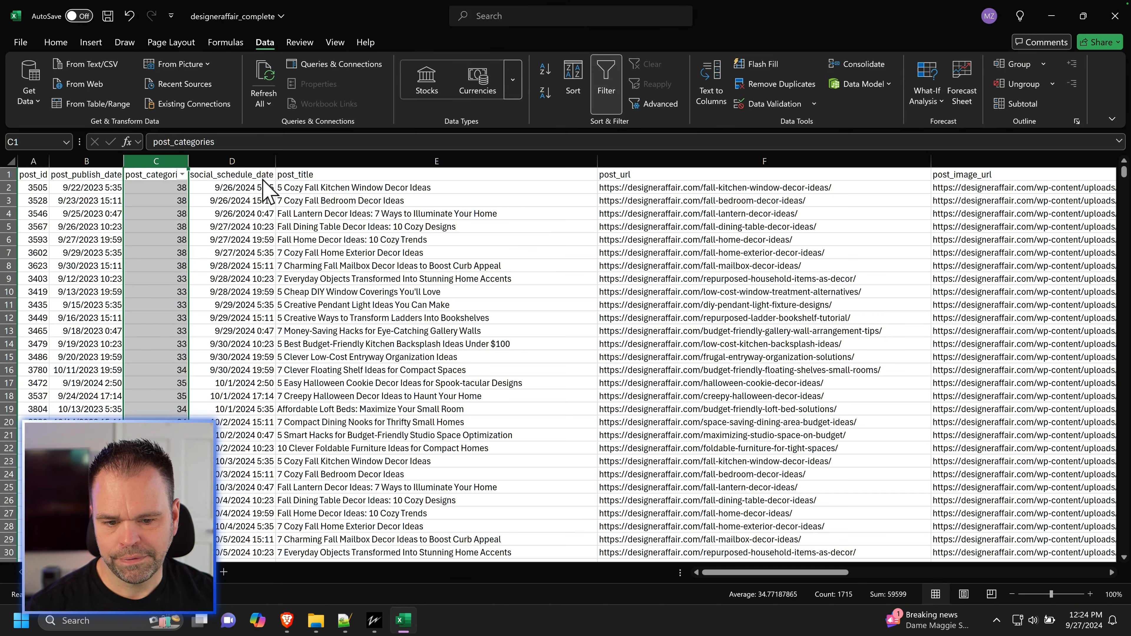
{"action": "left_click", "coordinate": [183, 174]}
{"action": "left_click", "coordinate": [40, 348]}
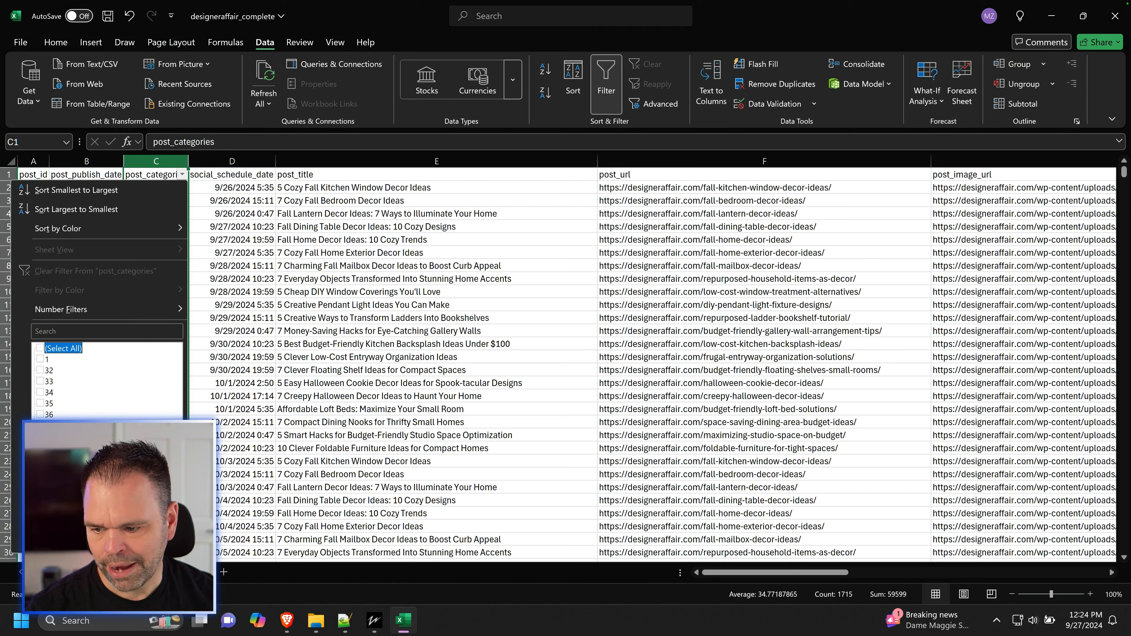
{"action": "left_click", "coordinate": [40, 436]}
{"action": "left_click", "coordinate": [107, 540]}
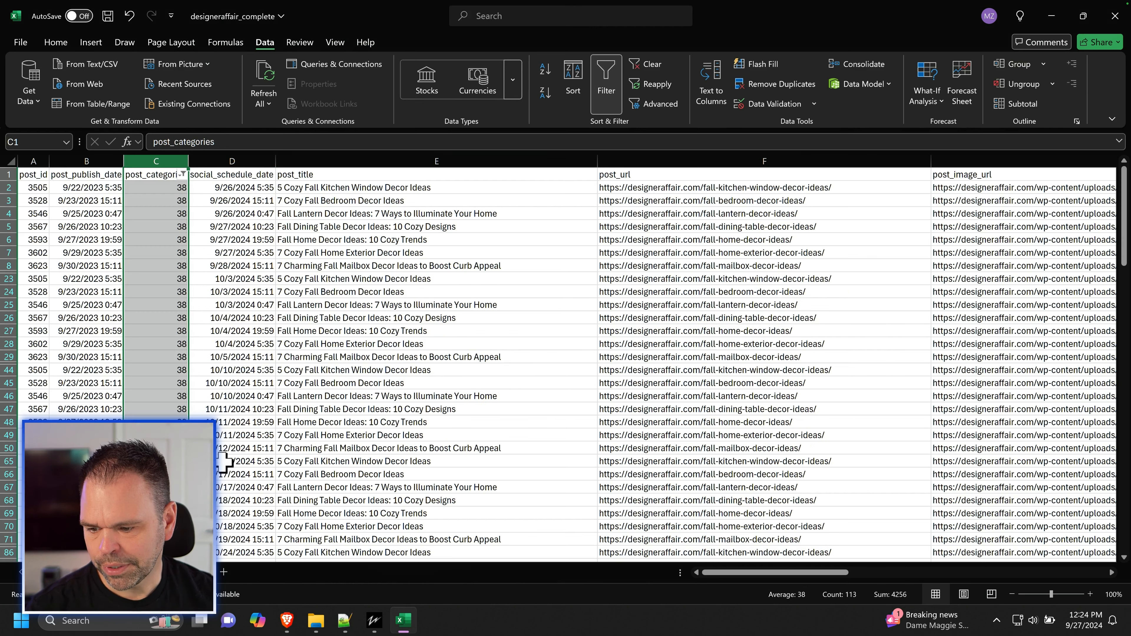
Step: Copy the first seven filtered social_schedule_date values (D2:D8) into the Date column of the Publer template copy, starting at A2
{"action": "left_click", "coordinate": [263, 357]}
{"action": "left_click_drag", "start_coordinate": [265, 187], "coordinate": [267, 265]}
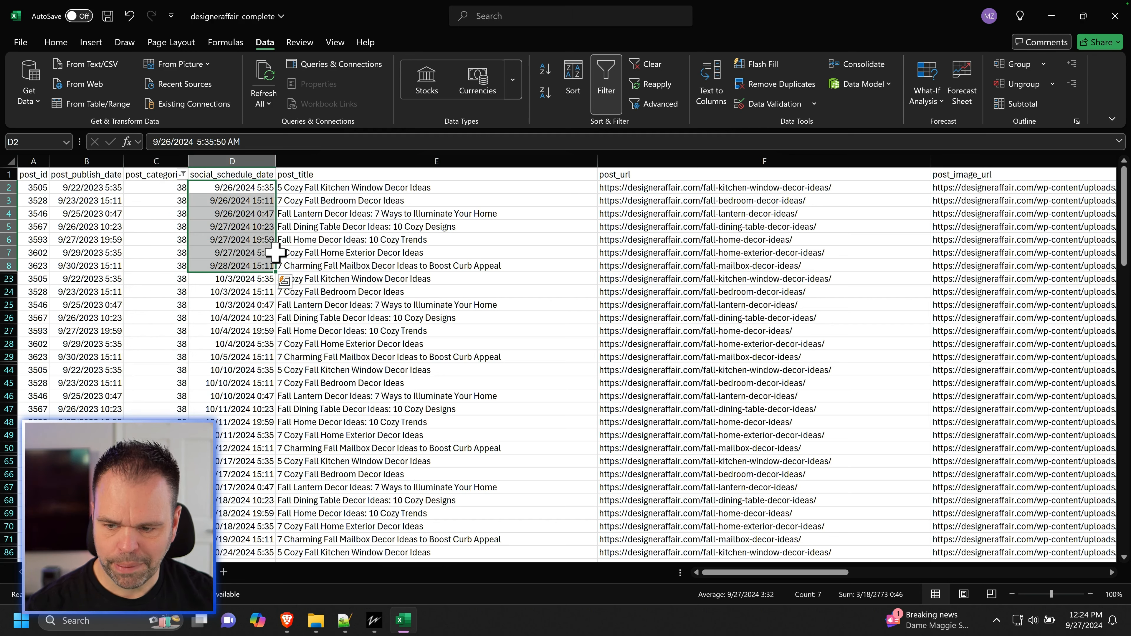
{"action": "key", "text": "ctrl+c"}
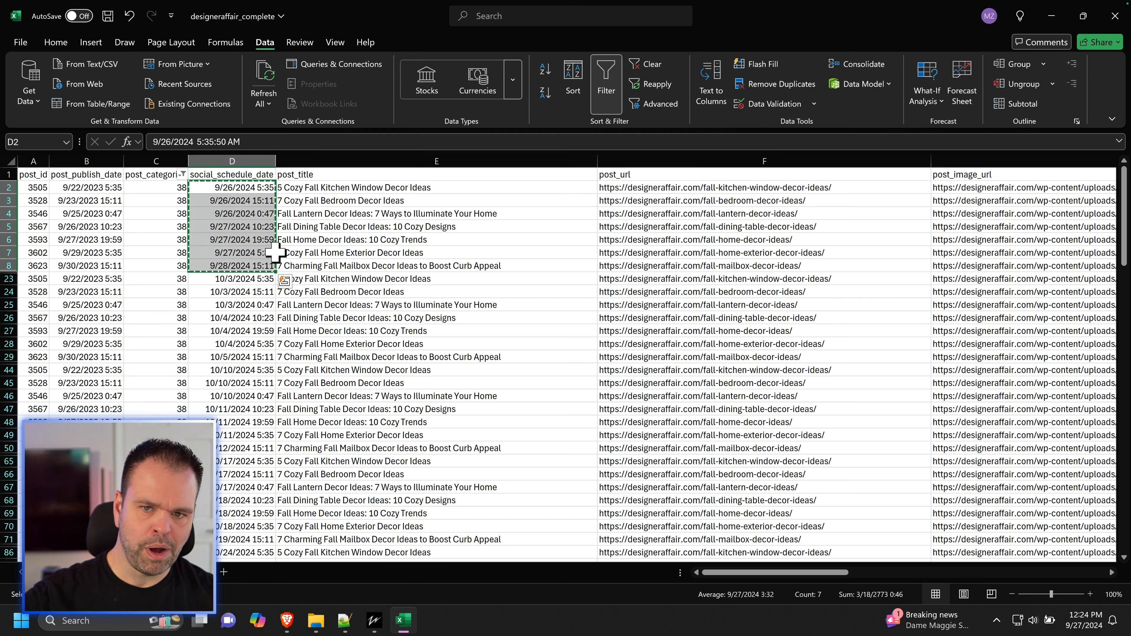
{"action": "key", "text": "alt+Tab"}
{"action": "left_click", "coordinate": [734, 13]}
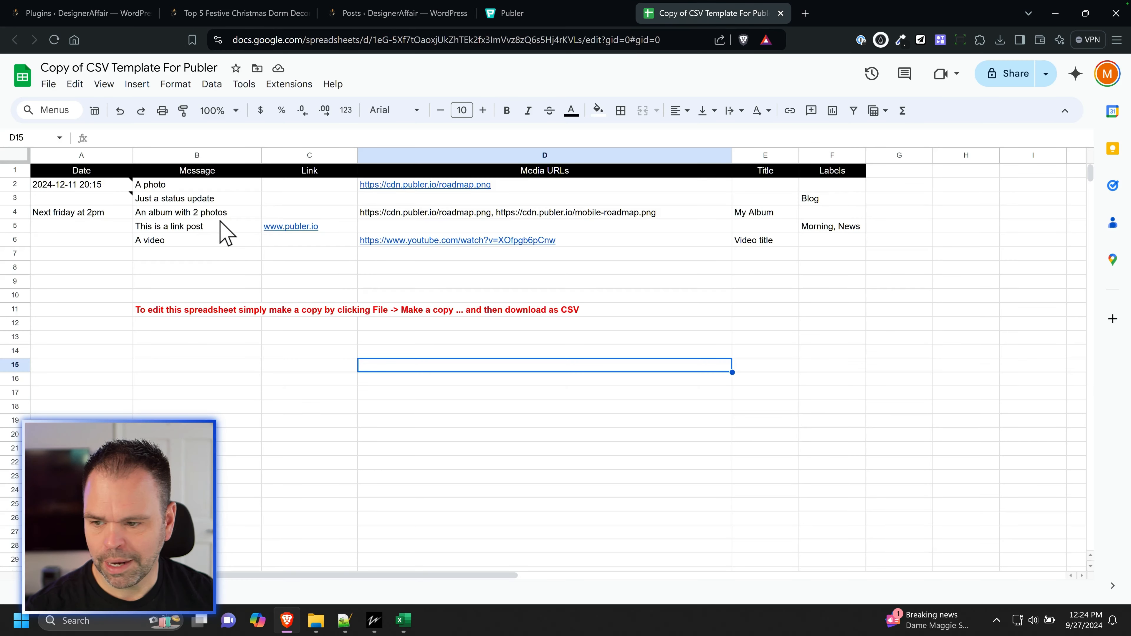
{"action": "left_click", "coordinate": [81, 186]}
{"action": "key", "text": "ctrl+v"}
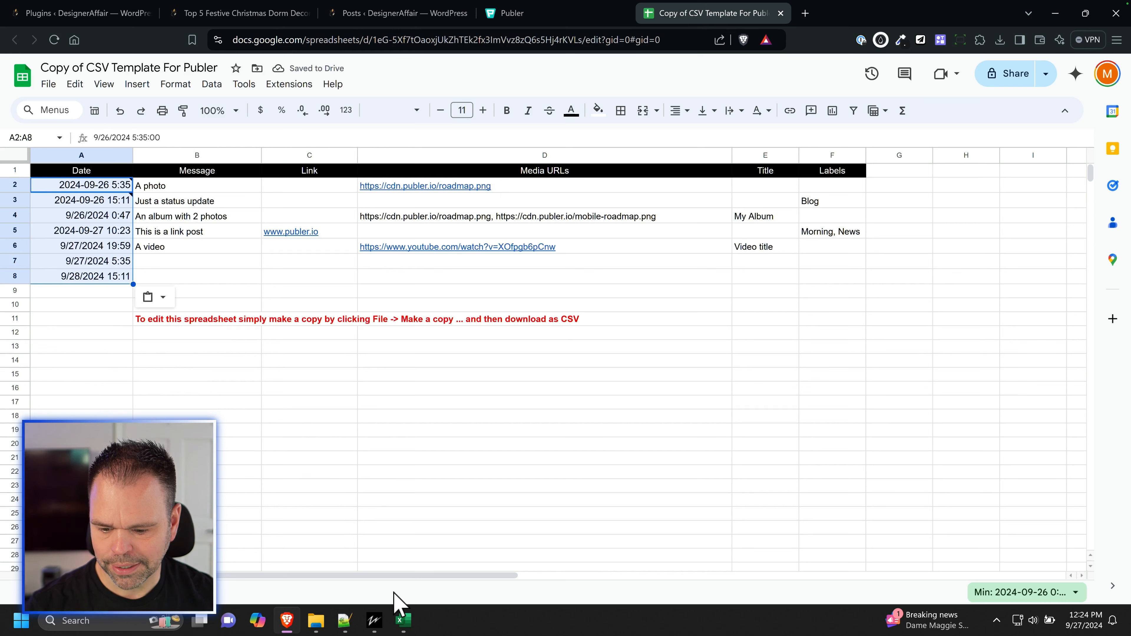
Step: Copy the first seven filtered social_media_text entries from designeraffair_complete into the template copy's Message column, starting at B2
{"action": "left_click", "coordinate": [234, 174]}
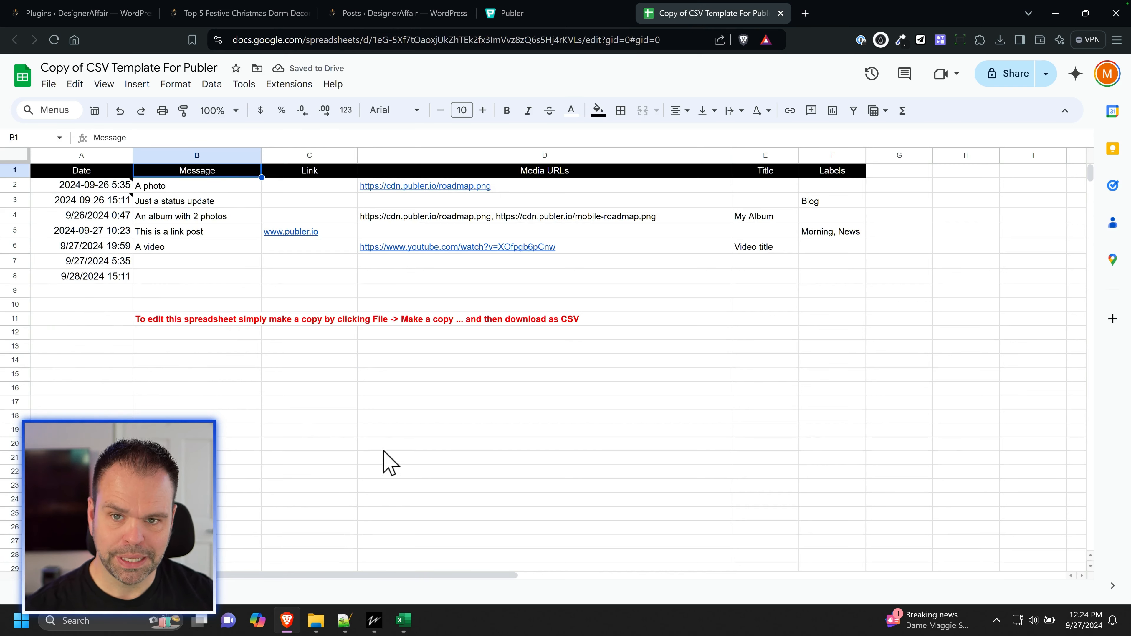
{"action": "left_click", "coordinate": [402, 622]}
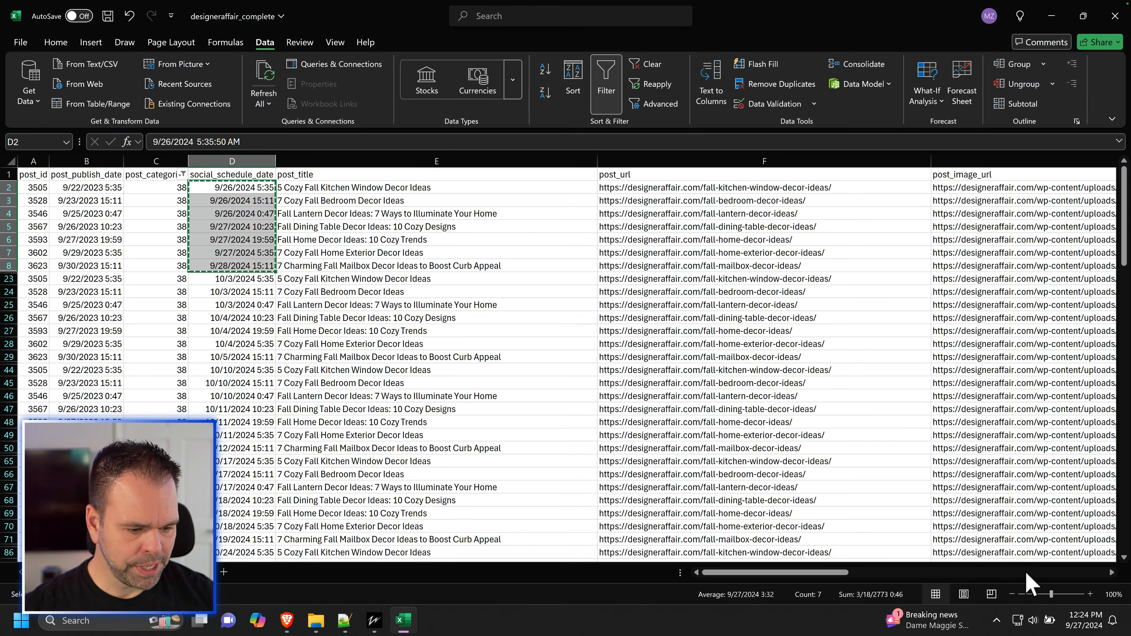
{"action": "left_click", "coordinate": [1034, 571]}
{"action": "left_click", "coordinate": [1035, 572]}
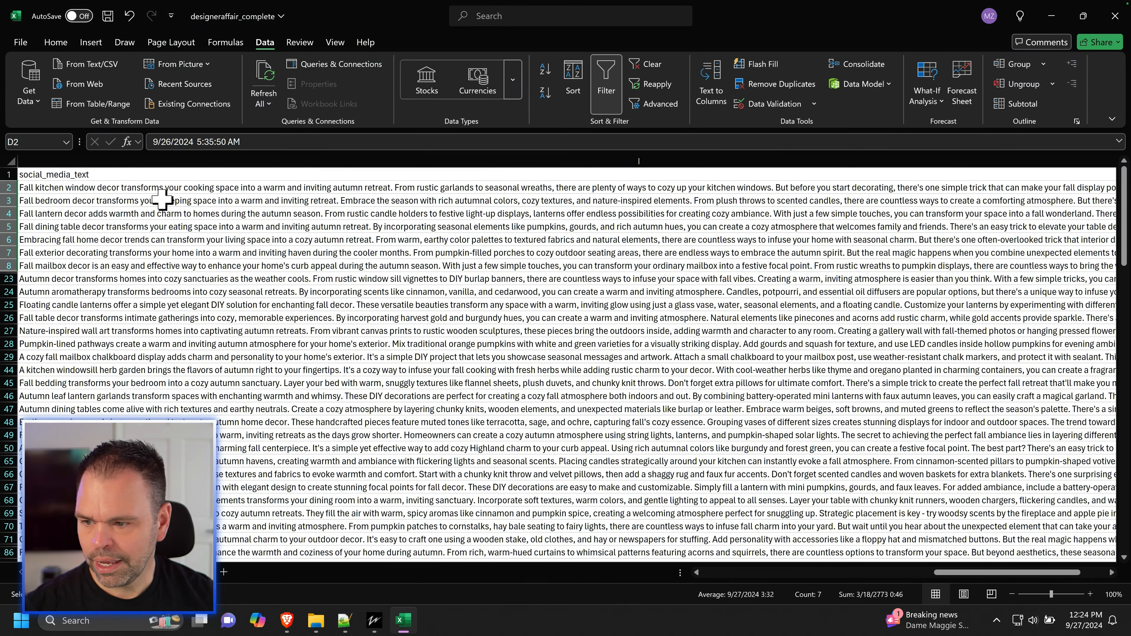
{"action": "left_click_drag", "start_coordinate": [55, 190], "coordinate": [56, 267]}
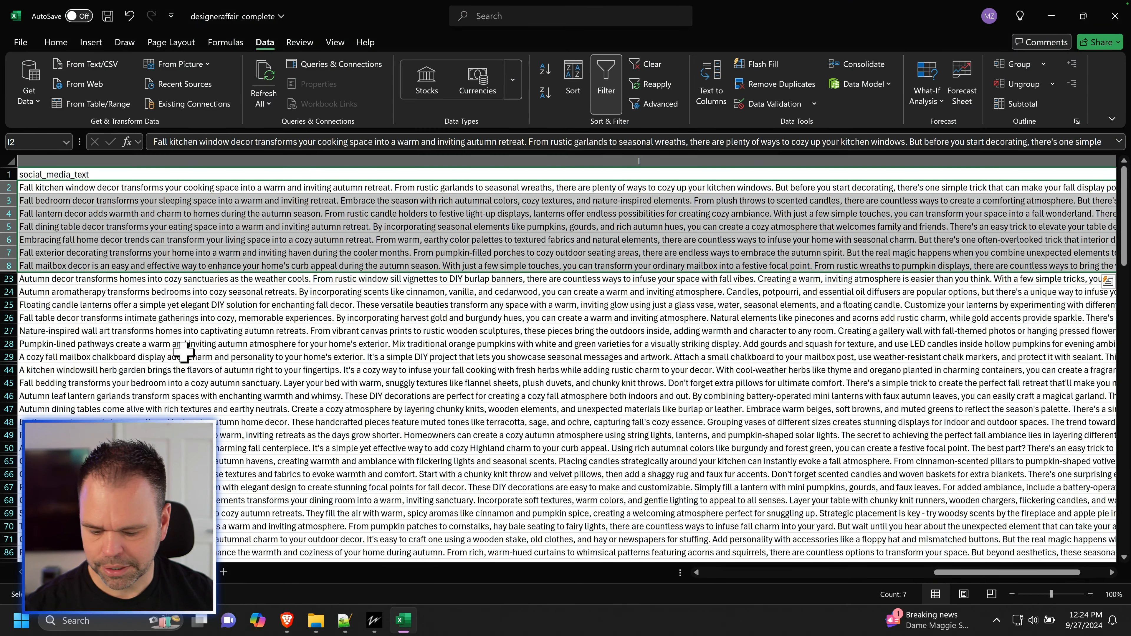
{"action": "key", "text": "ctrl+c"}
{"action": "left_click", "coordinate": [287, 621]}
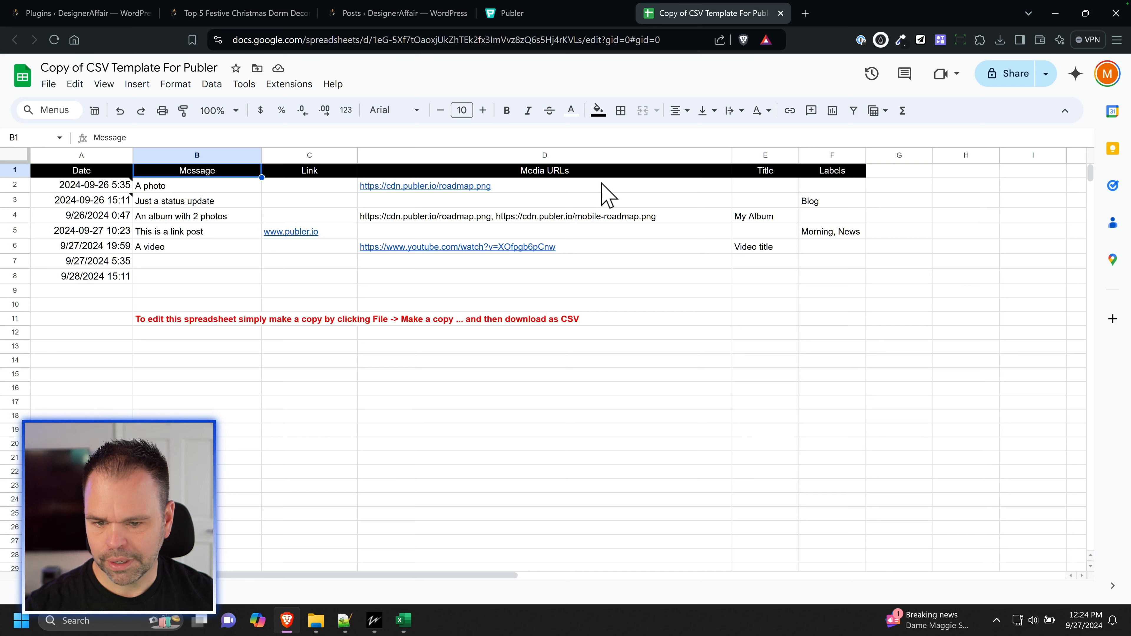
{"action": "left_click", "coordinate": [236, 187]}
{"action": "key", "text": "ctrl+v"}
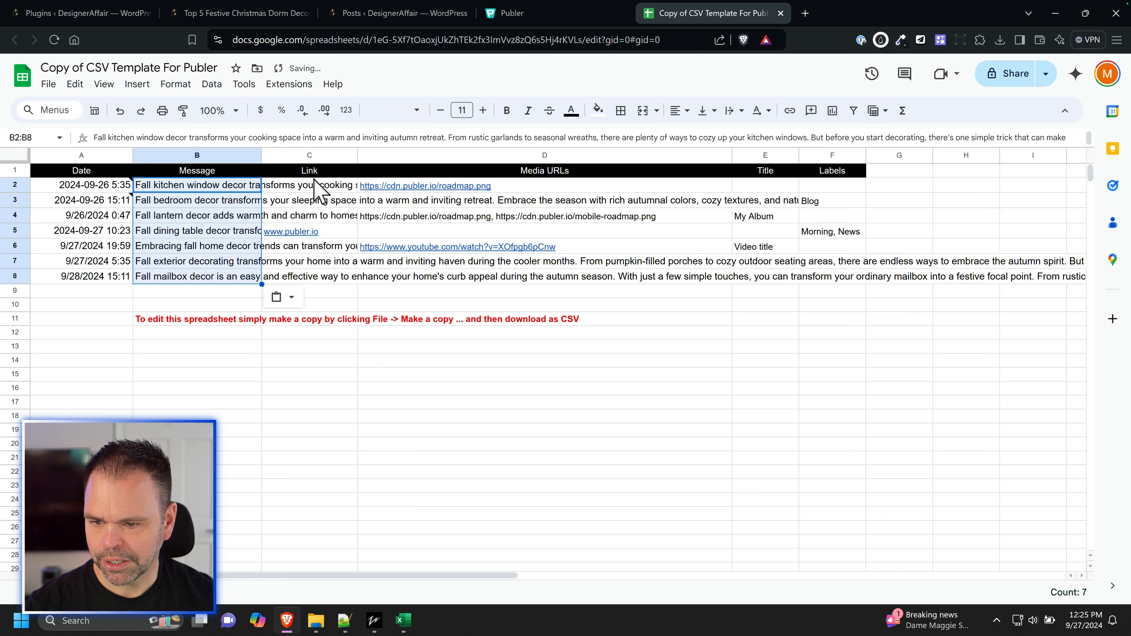
Step: Copy the first seven filtered post_url values (F2:F8) from designeraffair_complete in Excel into the template copy's Link column, starting at C2
{"action": "left_click", "coordinate": [330, 175]}
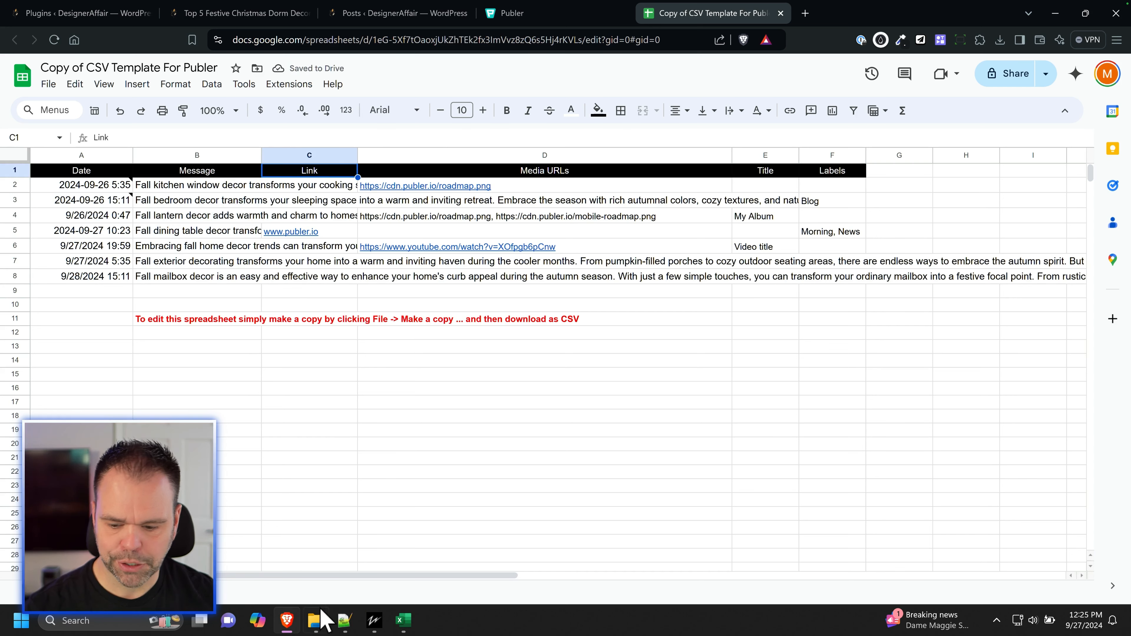
{"action": "left_click", "coordinate": [403, 620]}
{"action": "left_click_drag", "start_coordinate": [1023, 575], "coordinate": [797, 588]}
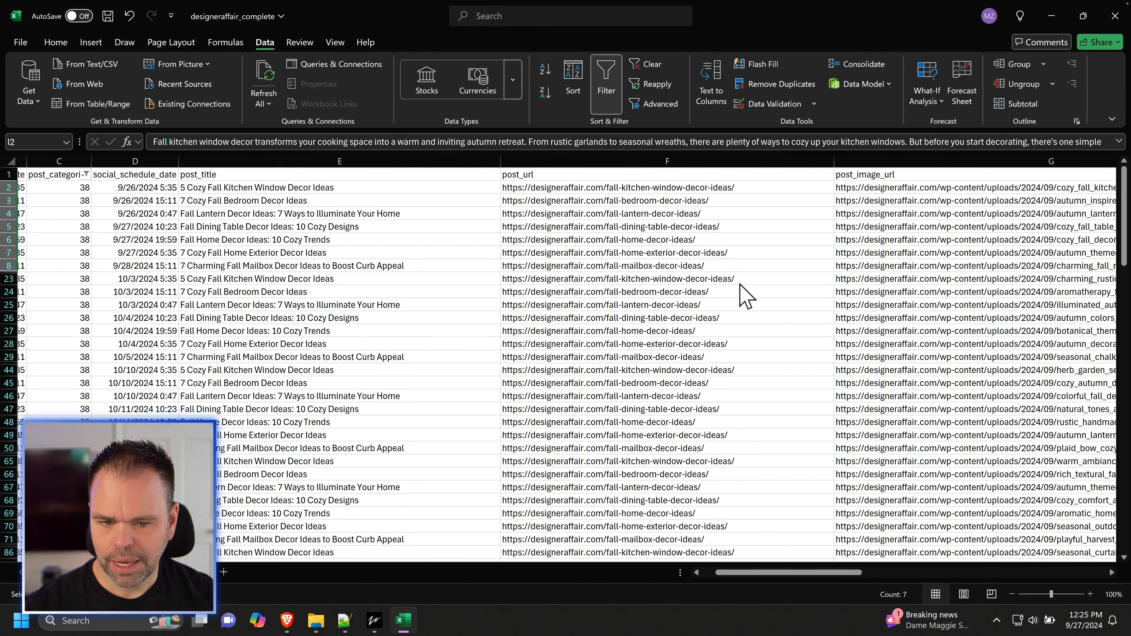
{"action": "left_click_drag", "start_coordinate": [692, 190], "coordinate": [688, 266]}
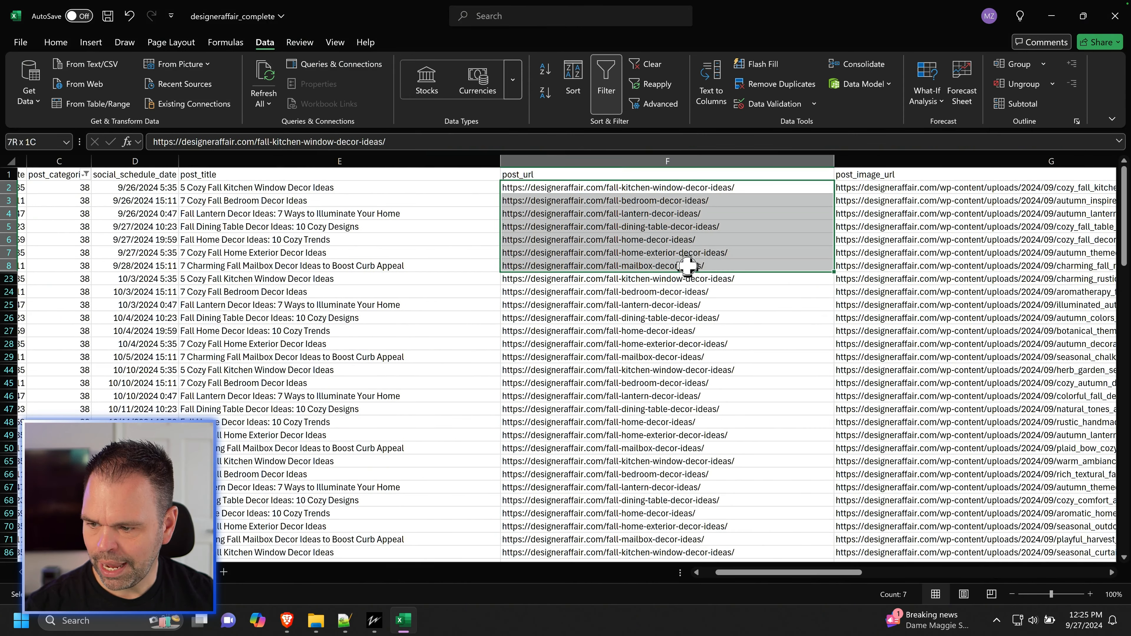
{"action": "key", "text": "ctrl+c"}
{"action": "left_click", "coordinate": [287, 621]}
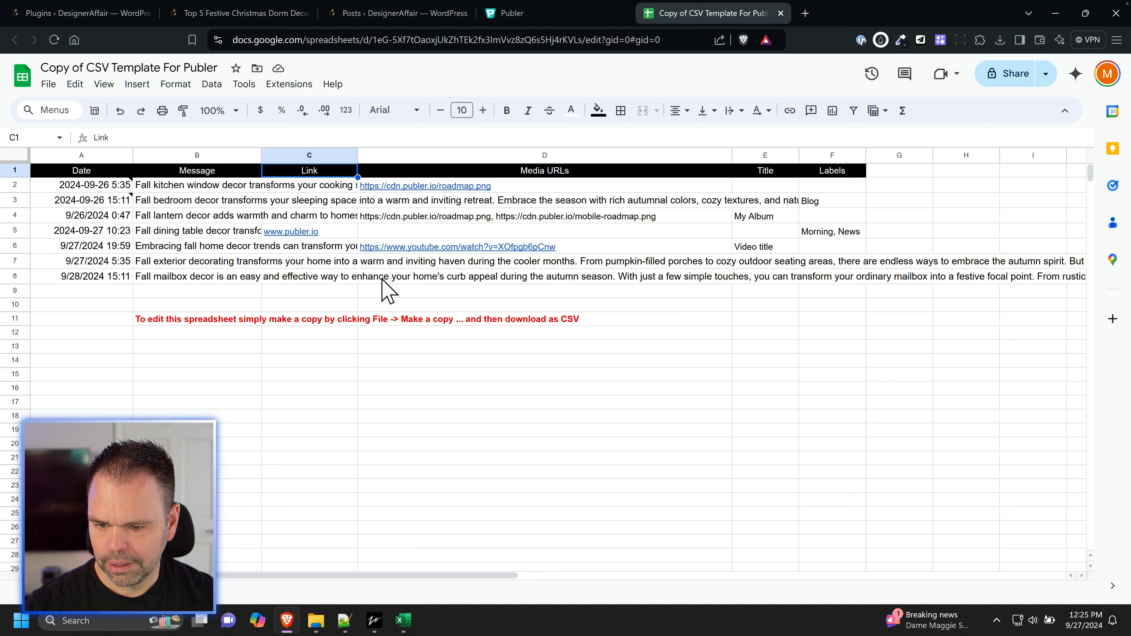
{"action": "left_click", "coordinate": [314, 186]}
{"action": "key", "text": "ctrl+v"}
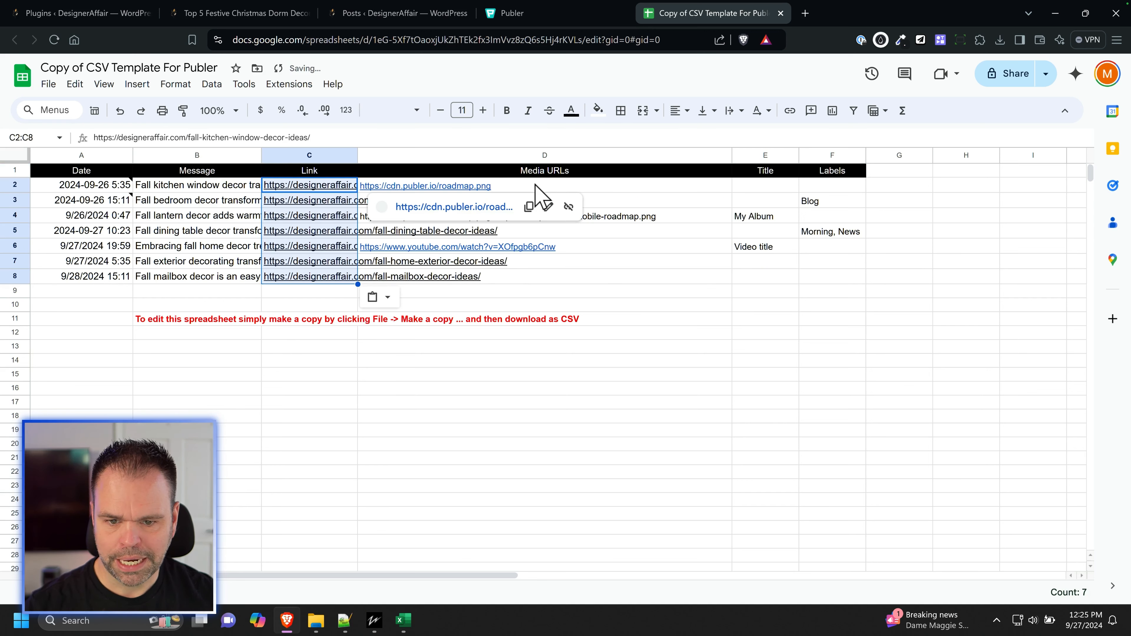
Step: Copy the first seven filtered post_image_url values (G2:G8) from designeraffair_complete into the template copy's Media URLs column, starting at D2
{"action": "left_click", "coordinate": [403, 621]}
{"action": "left_click_drag", "start_coordinate": [874, 187], "coordinate": [872, 267]}
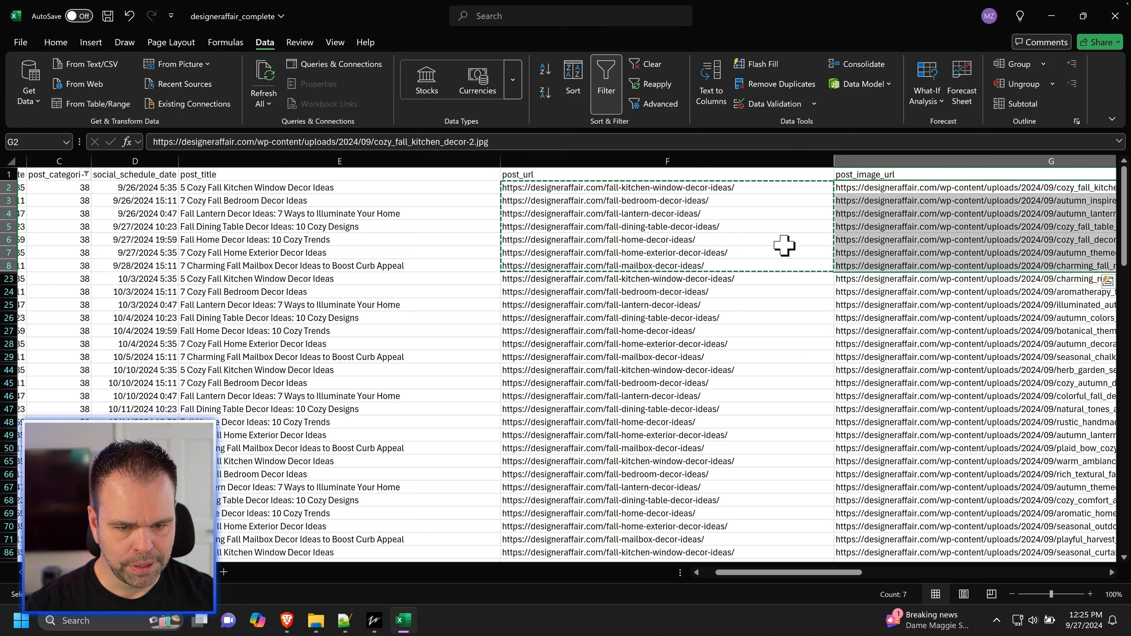
{"action": "left_click_drag", "start_coordinate": [868, 187], "coordinate": [888, 266]}
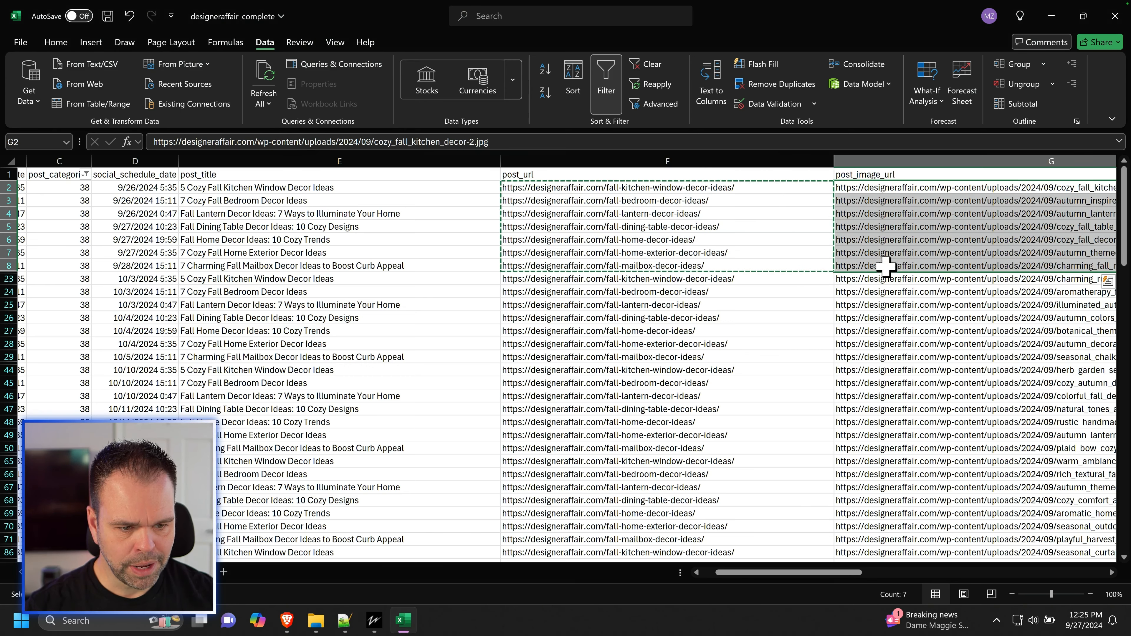
{"action": "key", "text": "ctrl+c"}
{"action": "left_click", "coordinate": [288, 620]}
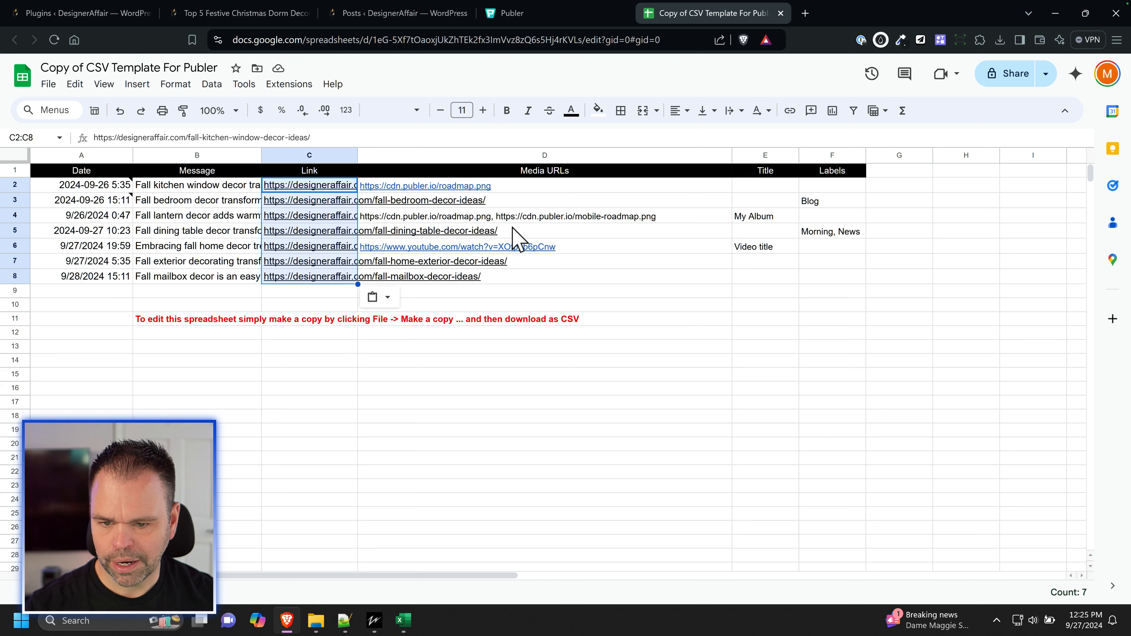
{"action": "left_click", "coordinate": [561, 187]}
{"action": "key", "text": "ctrl+v"}
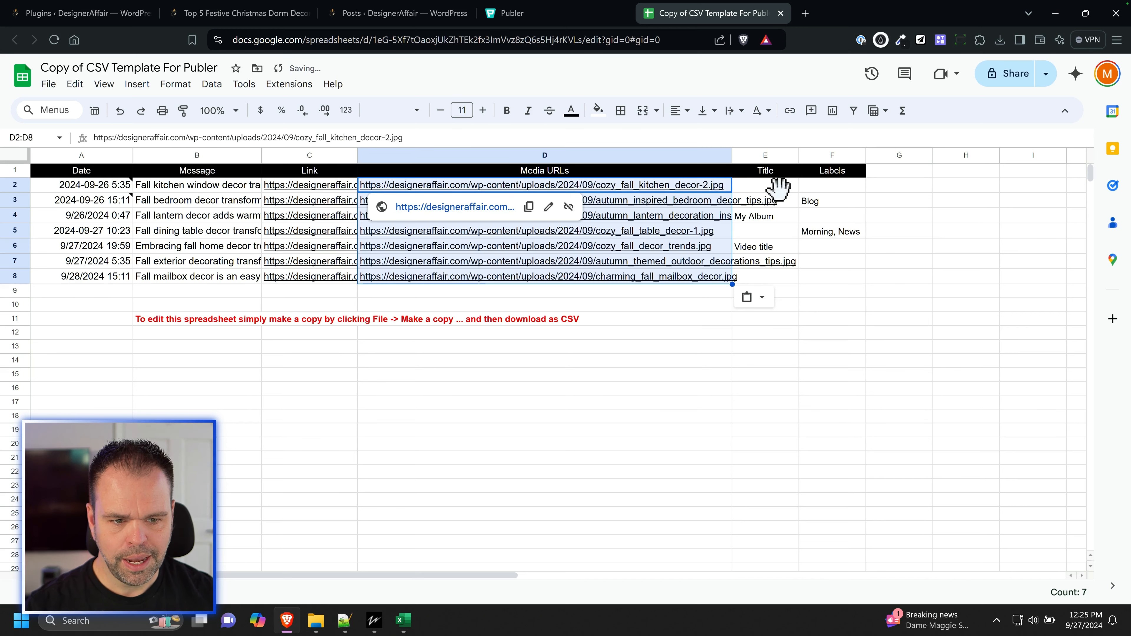
Step: Copy the first seven filtered social_media_title entries (H2:H8) from designeraffair_complete into the template copy's Title column, starting at E2
{"action": "left_click", "coordinate": [777, 187]}
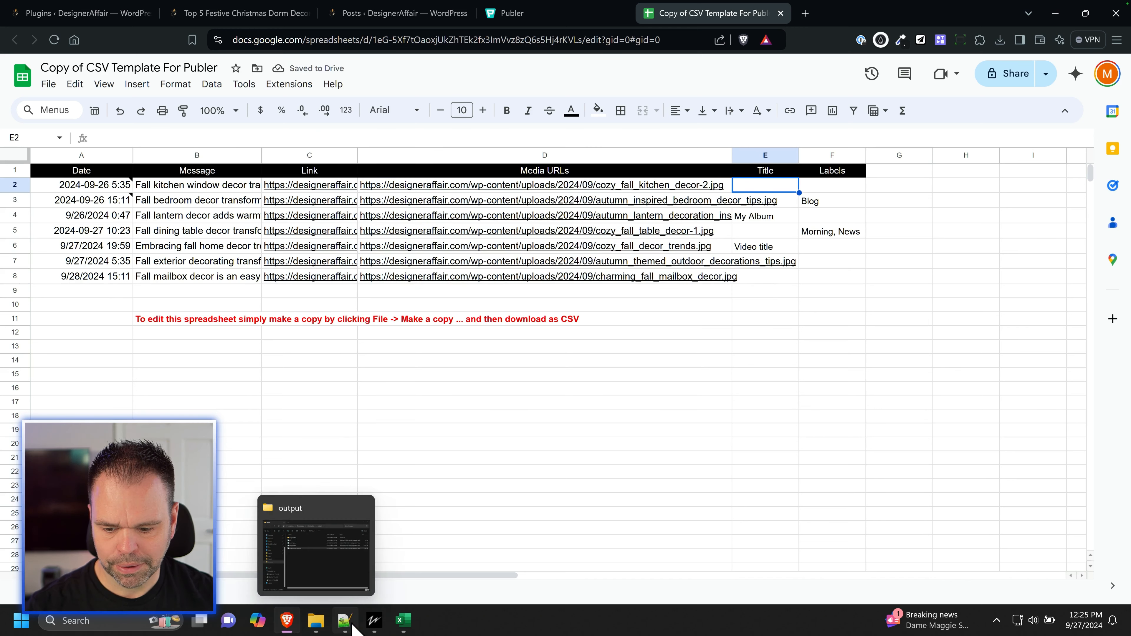
{"action": "left_click", "coordinate": [402, 620]}
{"action": "scroll", "coordinate": [972, 570], "scroll_direction": "right", "scroll_amount": 10}
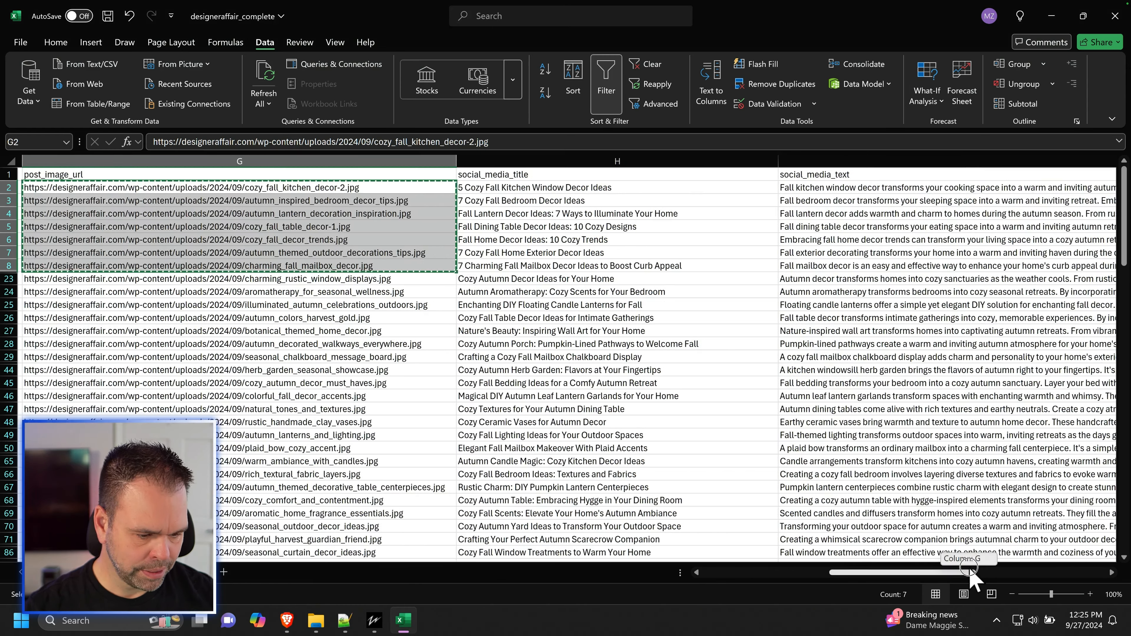
{"action": "left_click", "coordinate": [414, 189]}
{"action": "left_click_drag", "start_coordinate": [415, 190], "coordinate": [419, 267]}
{"action": "left_click", "coordinate": [287, 621]}
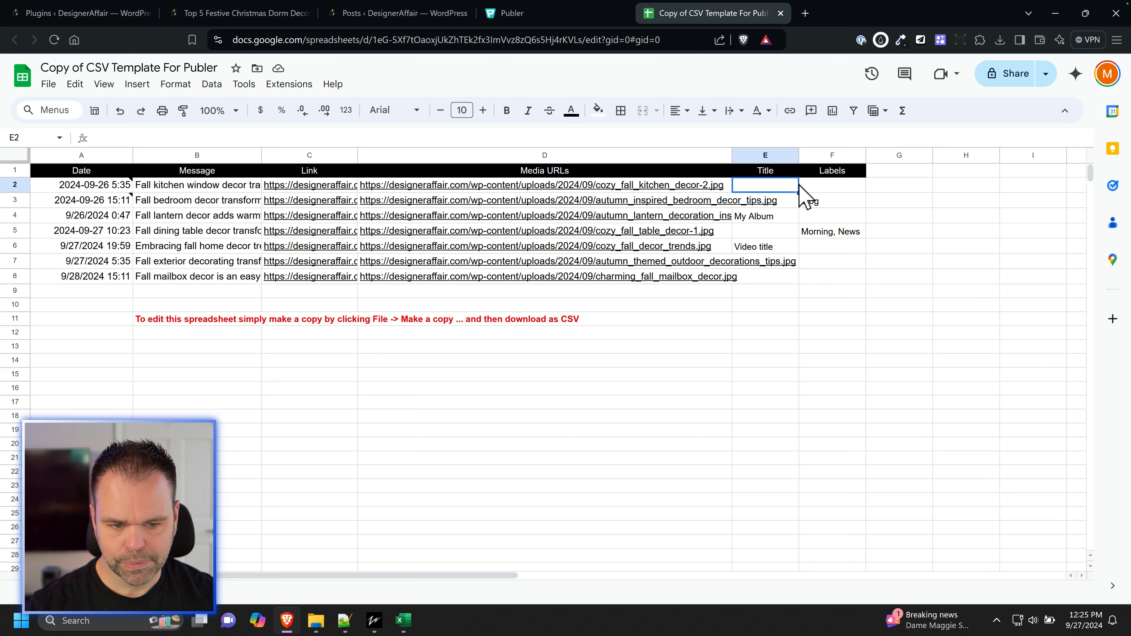
{"action": "key", "text": "ctrl+v"}
Step: Clear the sample entries in the Labels column and fill F2:F8 with the label Fall
{"action": "left_click_drag", "start_coordinate": [833, 185], "coordinate": [852, 274]}
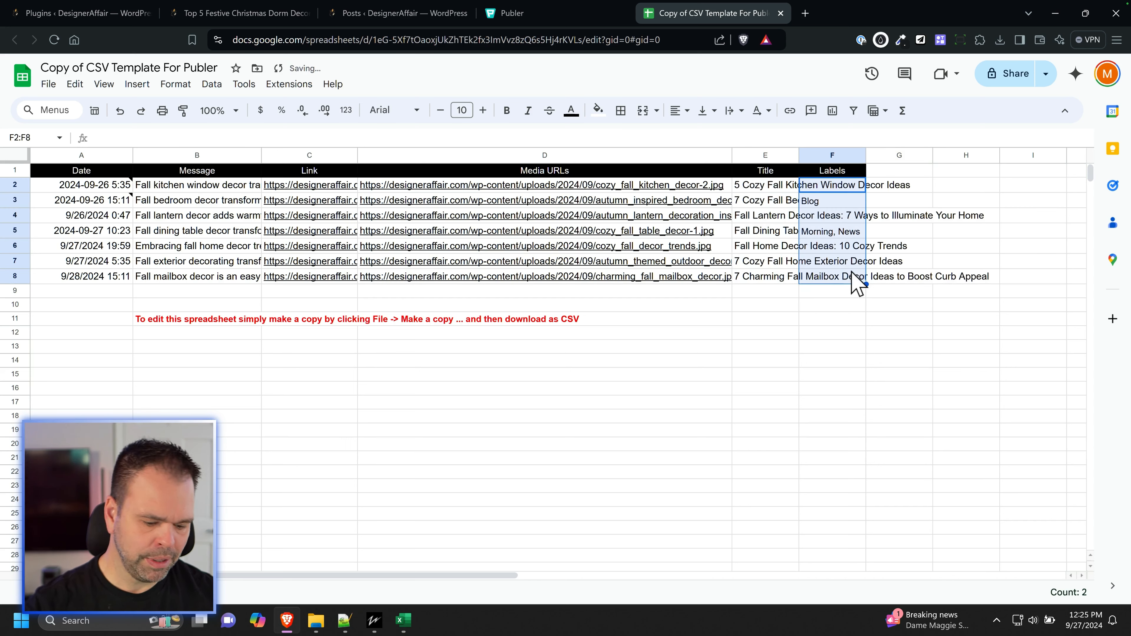
{"action": "key", "text": "Delete"}
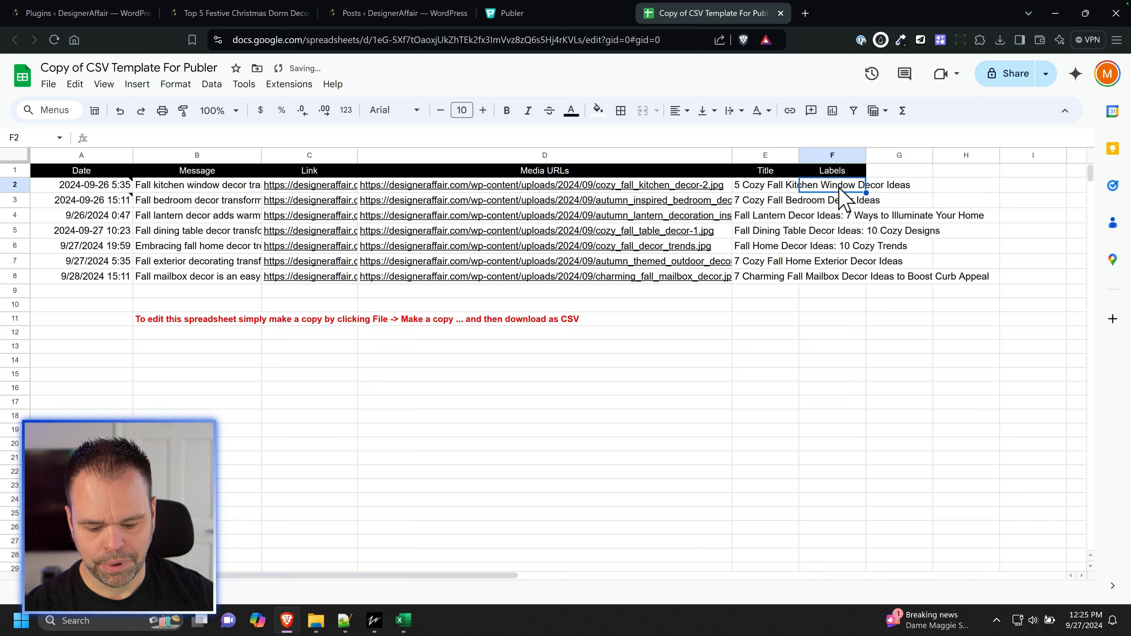
{"action": "type", "text": "Fall"}
{"action": "key", "text": "Return"}
{"action": "key", "text": "Up"}
{"action": "key", "text": "ctrl+c"}
{"action": "key", "text": "Up"}
{"action": "key", "text": "shift+Down"}
{"action": "key", "text": "shift+Down"}
{"action": "key", "text": "shift+Down"}
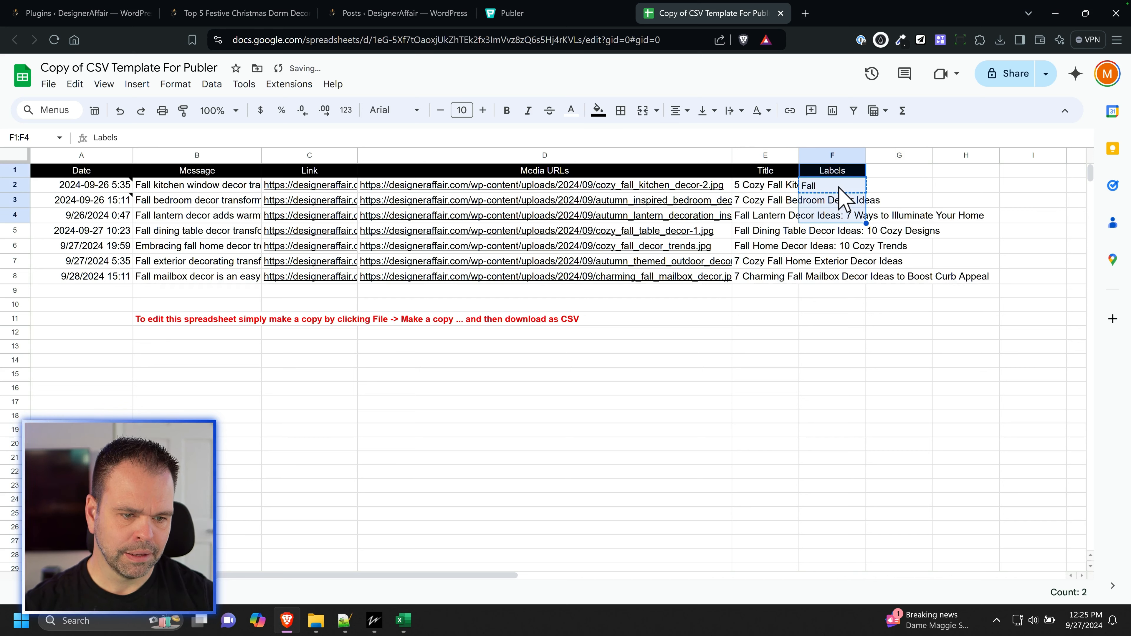
{"action": "left_click", "coordinate": [840, 187]}
{"action": "left_click", "coordinate": [837, 274], "text": "shift"}
{"action": "key", "text": "ctrl+v"}
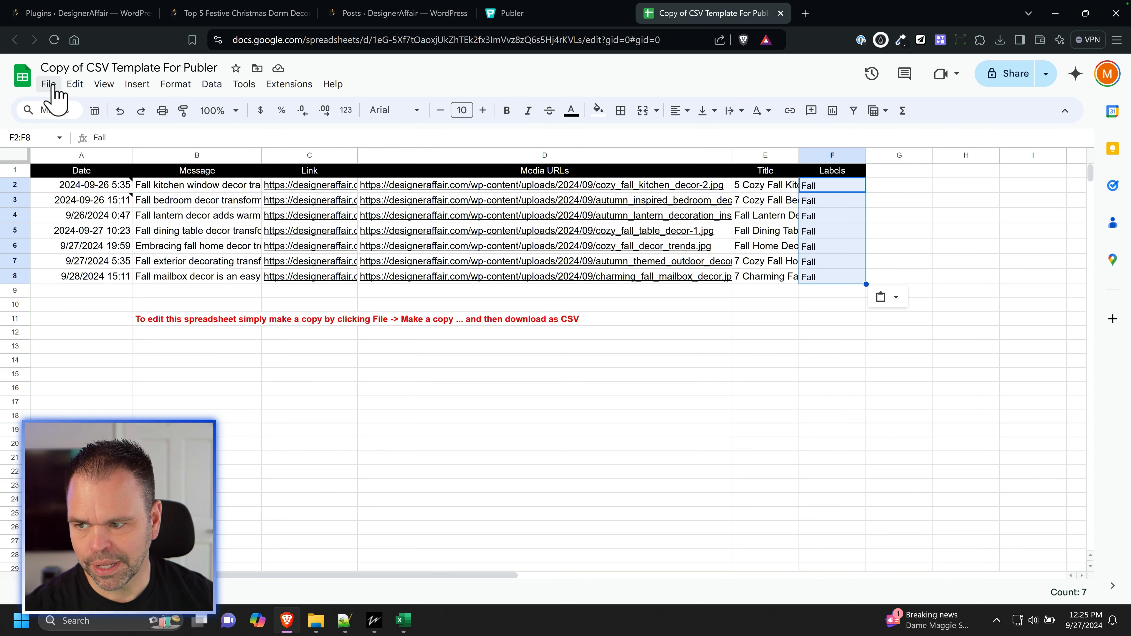
Step: Download the completed template copy as a Comma Separated Values (.csv) file
{"action": "left_click", "coordinate": [49, 83]}
{"action": "mouse_move", "coordinate": [114, 245]}
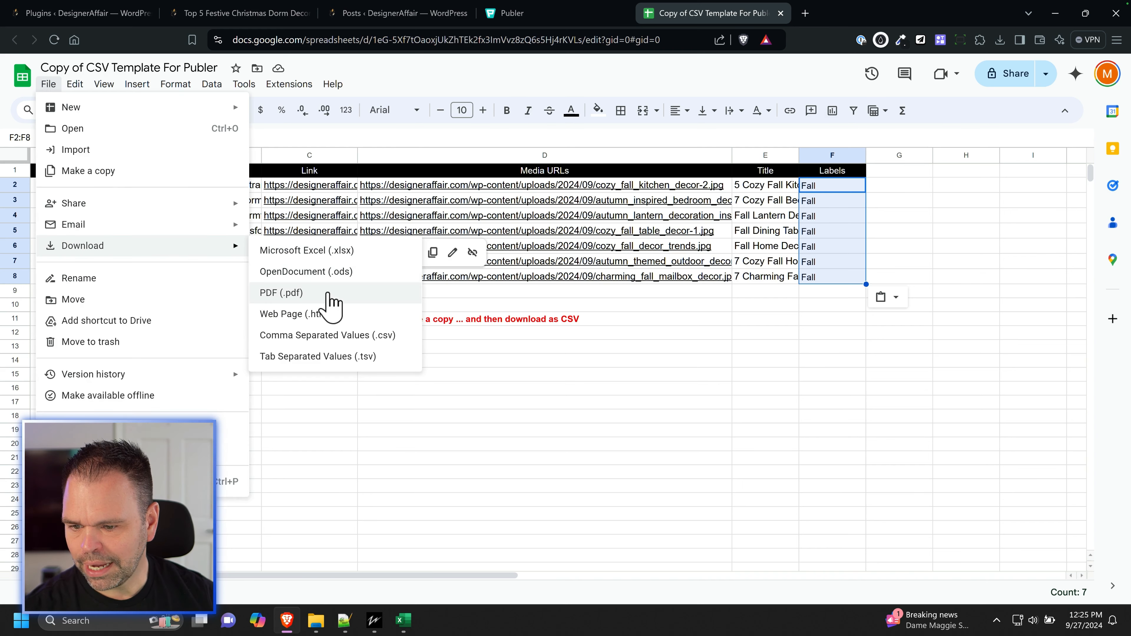
{"action": "left_click", "coordinate": [363, 336]}
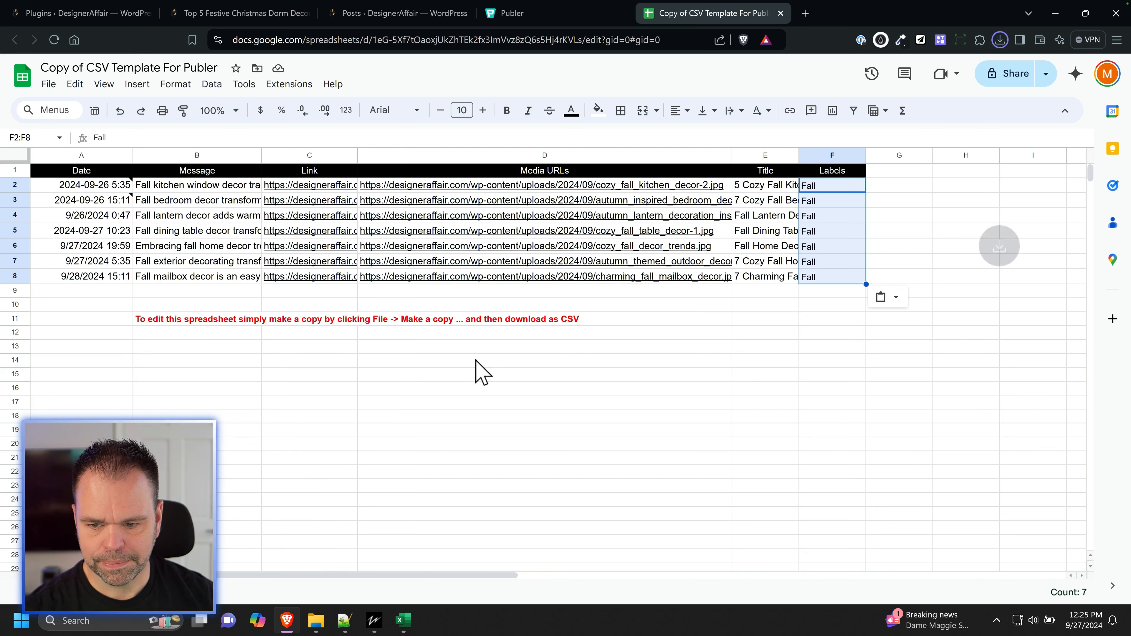
Step: Import the newest Copy of CSV Template For Publer file from Downloads into Publer and open the imported posts for scheduling
{"action": "left_click", "coordinate": [562, 14]}
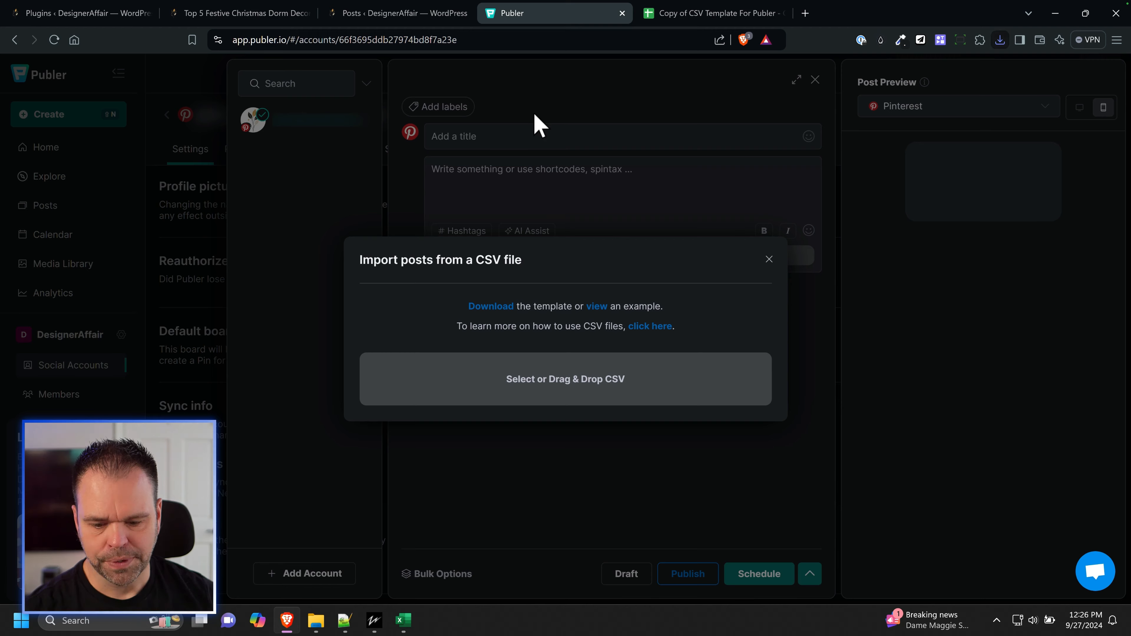
{"action": "left_click", "coordinate": [557, 386]}
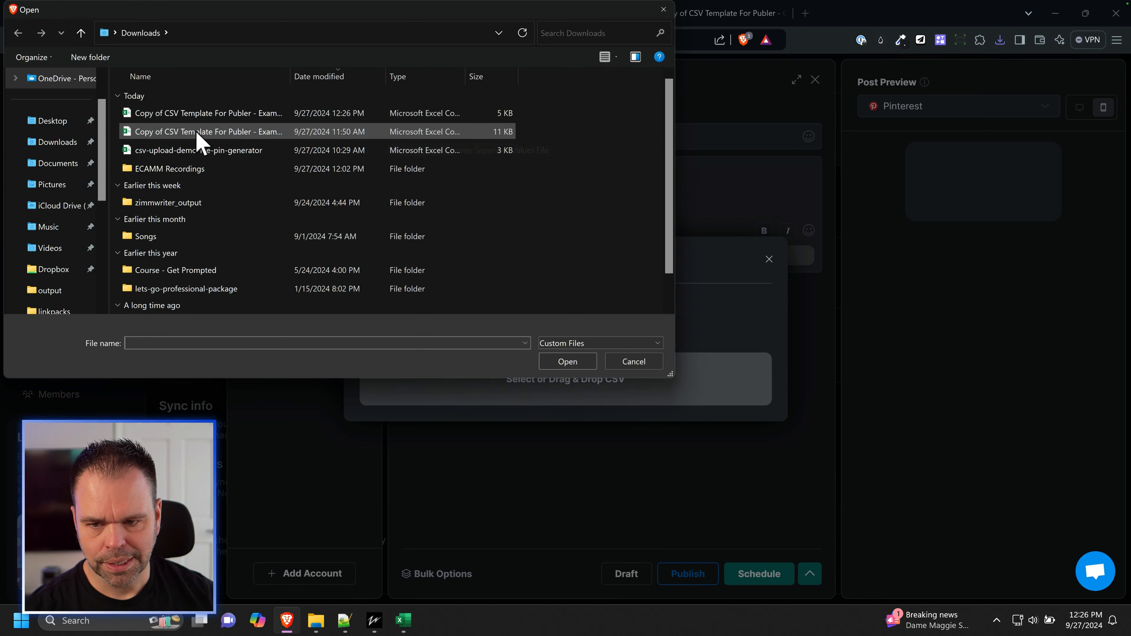
{"action": "double_click", "coordinate": [187, 116]}
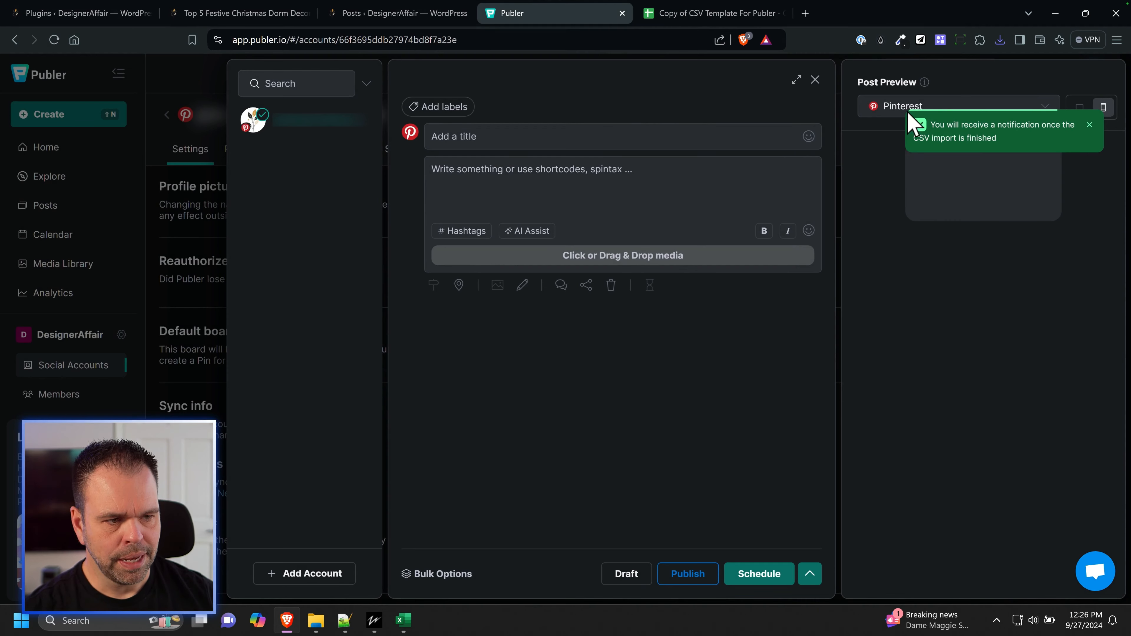
{"action": "left_click", "coordinate": [815, 79]}
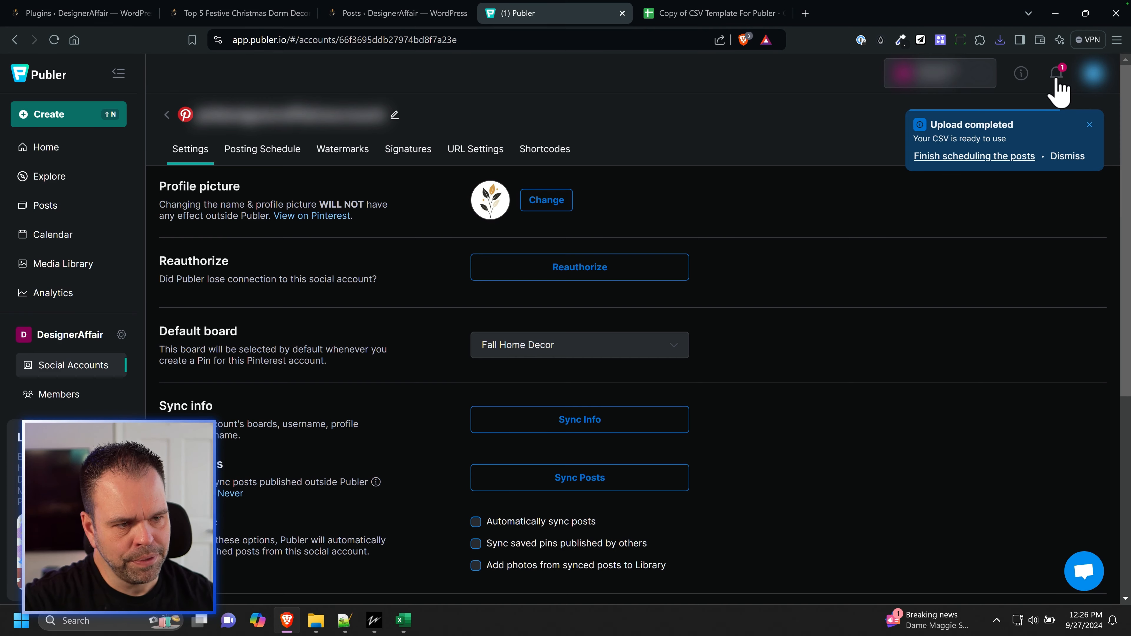
{"action": "left_click", "coordinate": [960, 157]}
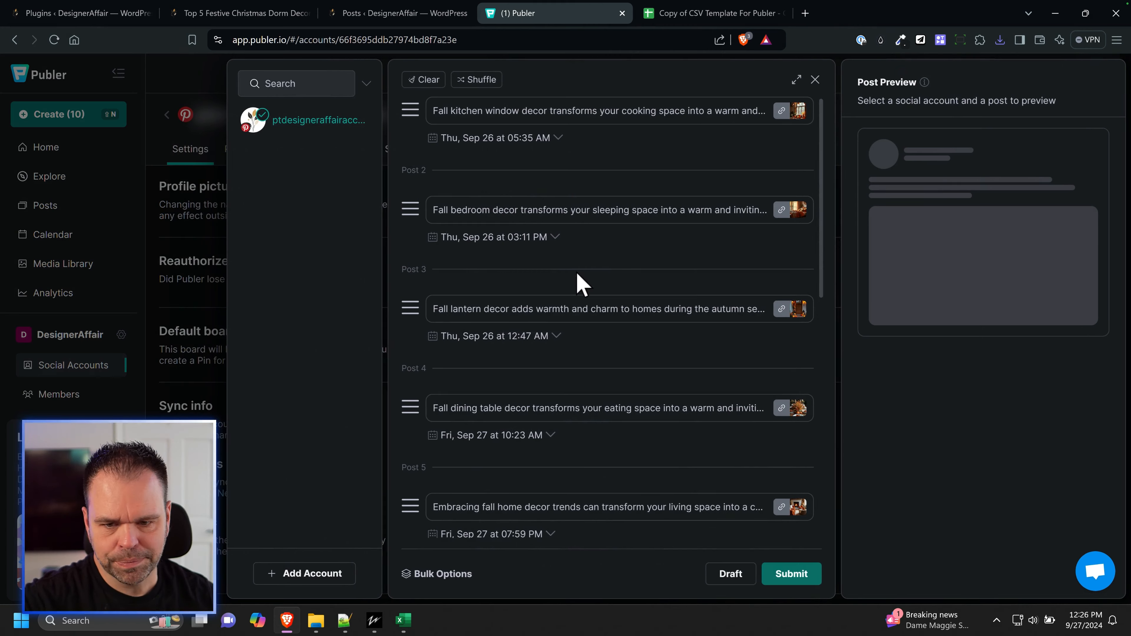
Step: Examine the label, title, text, image and link of the imported kitchen window and fall lantern posts
{"action": "left_click", "coordinate": [499, 118]}
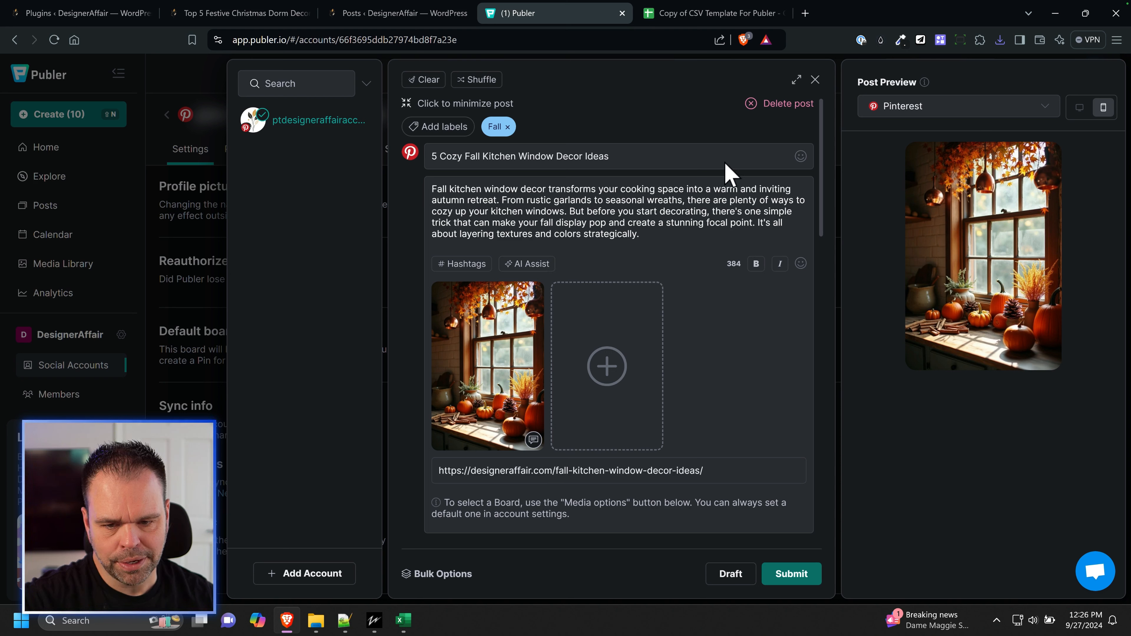
{"action": "left_click", "coordinate": [459, 110]}
{"action": "left_click", "coordinate": [532, 320]}
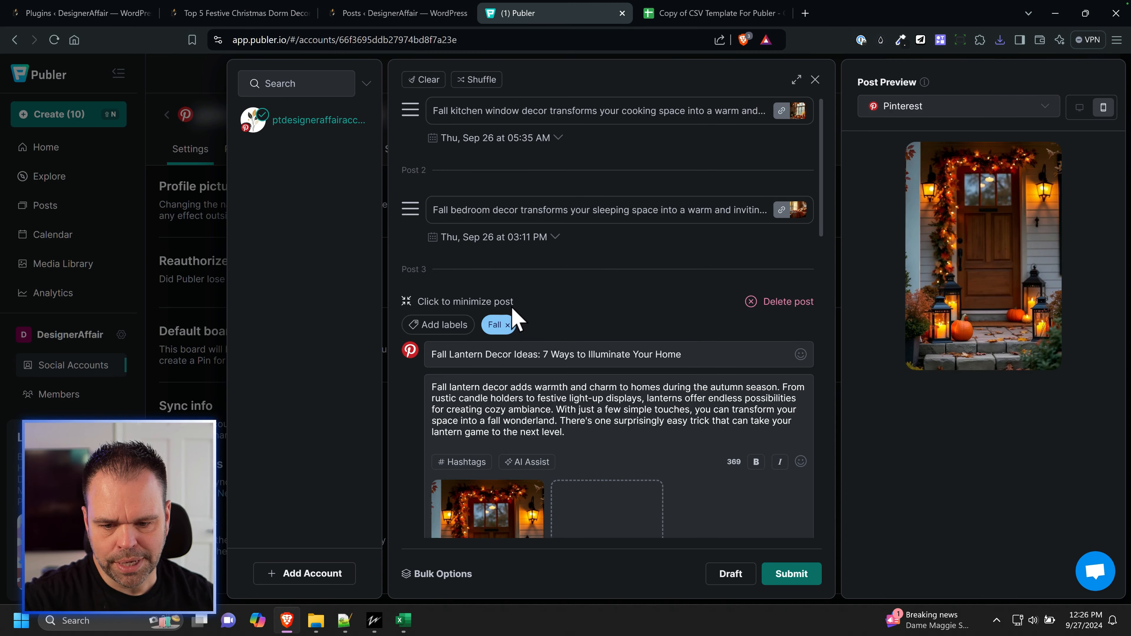
{"action": "left_click", "coordinate": [493, 306]}
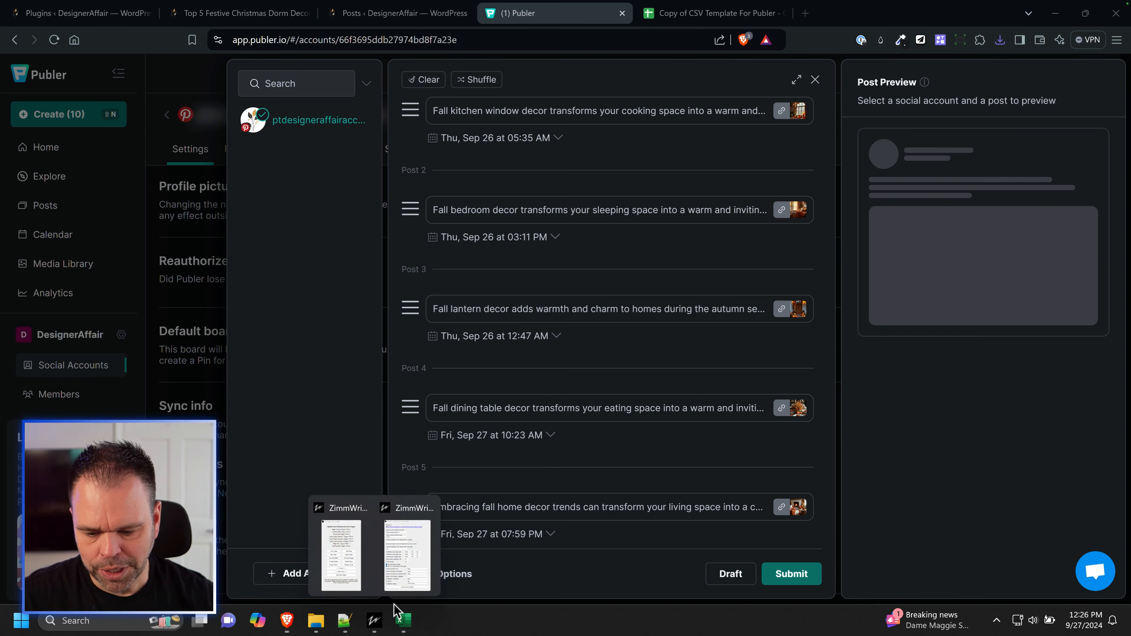
Step: Review the schedule settings in ZimmWriter's Social Media Scheduler and return to the imported posts in Publer
{"action": "left_click", "coordinate": [407, 548]}
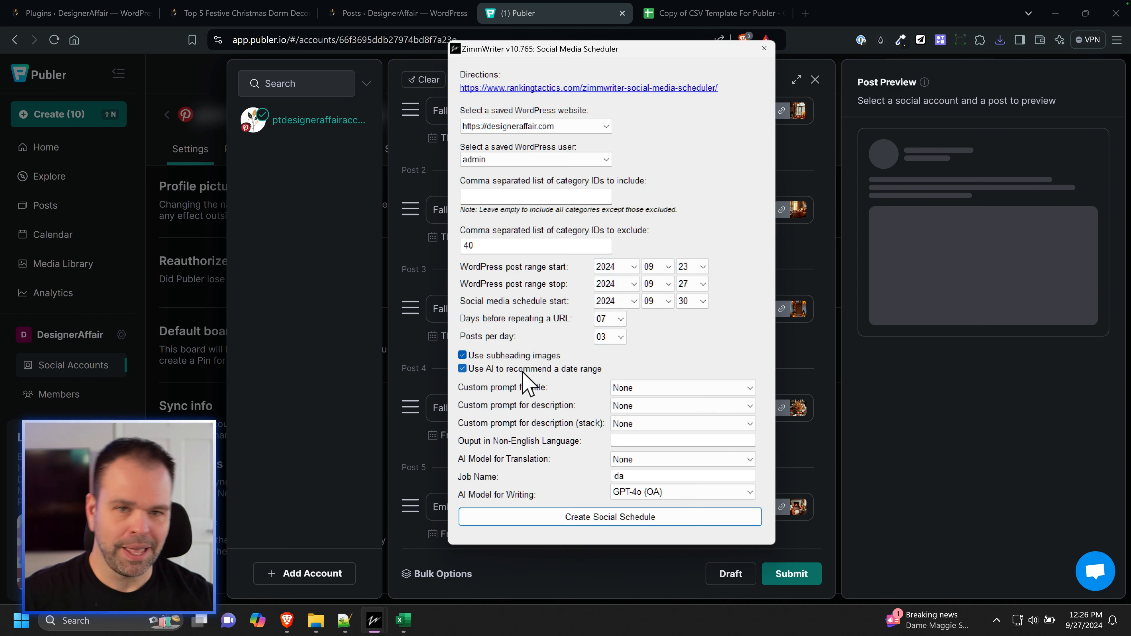
{"action": "left_click", "coordinate": [424, 80]}
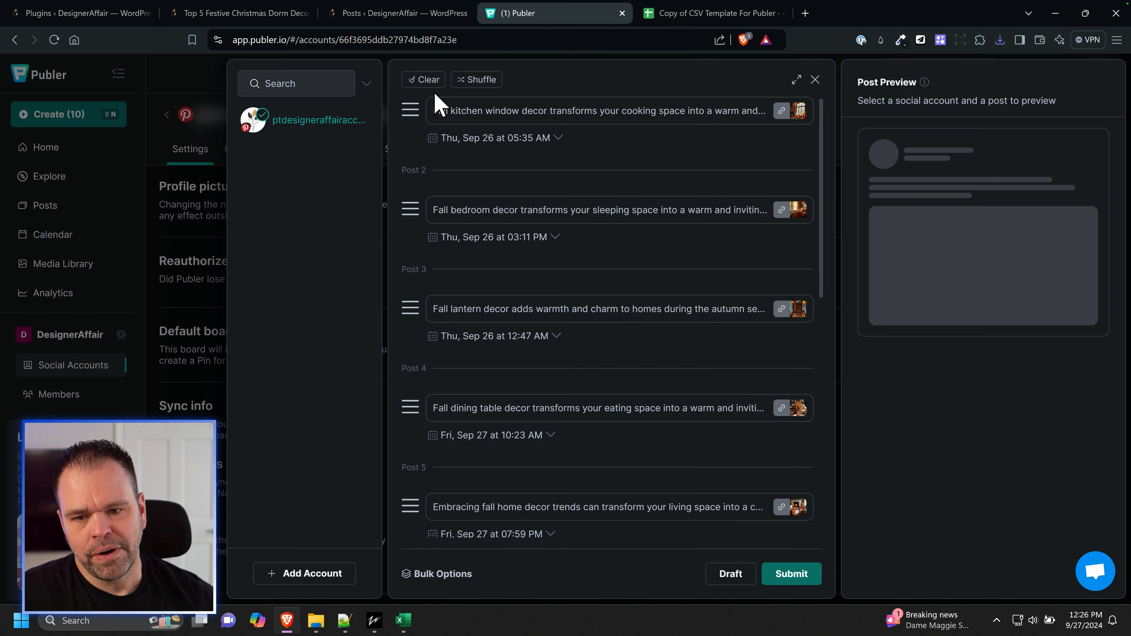